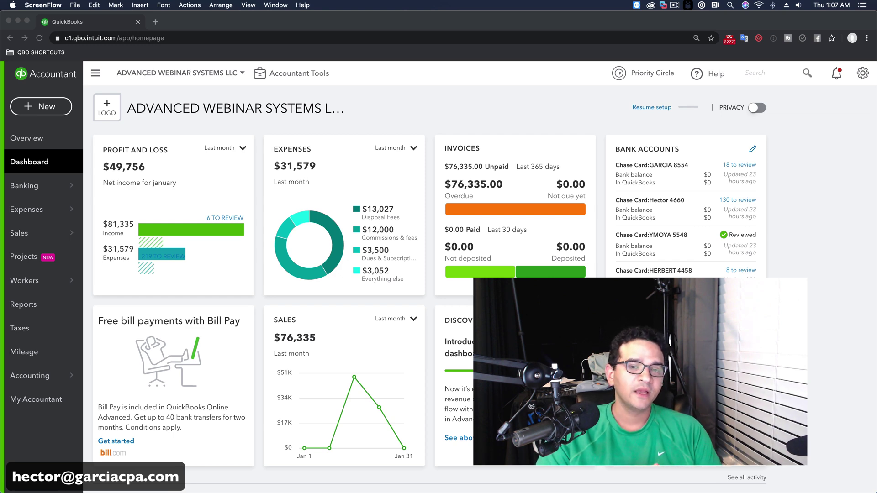
Go to Banking, browse the account cards, and select the Chase card with 130 transactions to review.
{"action": "left_click", "coordinate": [43, 188]}
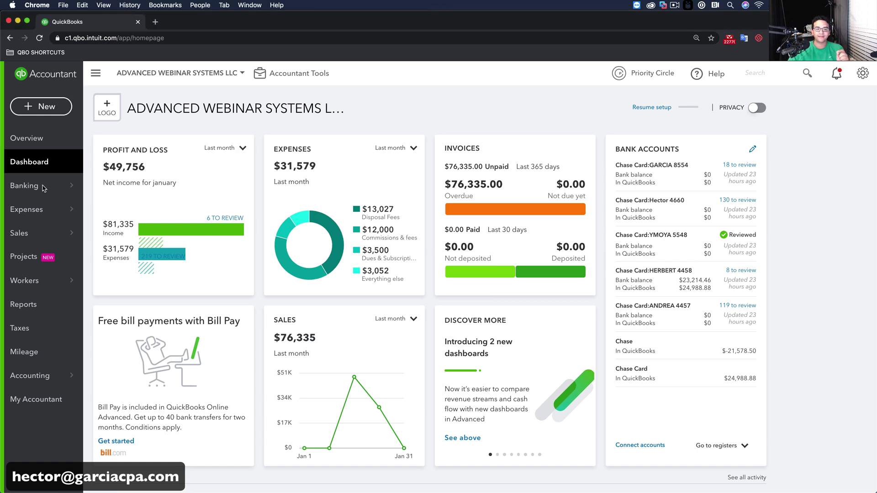
{"action": "left_click", "coordinate": [41, 187]}
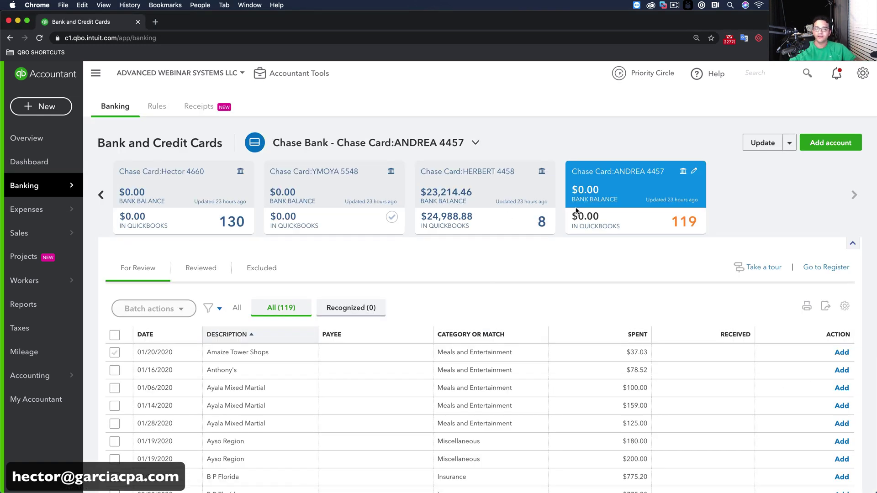
{"action": "left_click", "coordinate": [102, 195]}
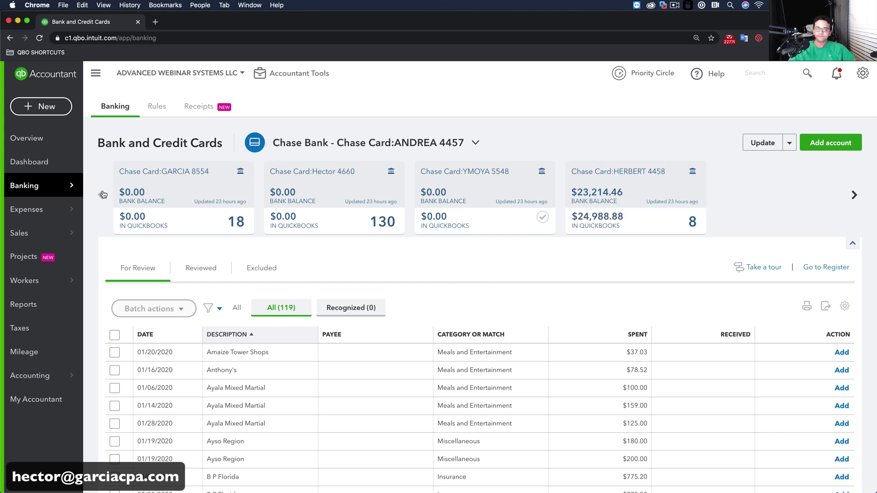
{"action": "left_click", "coordinate": [221, 209]}
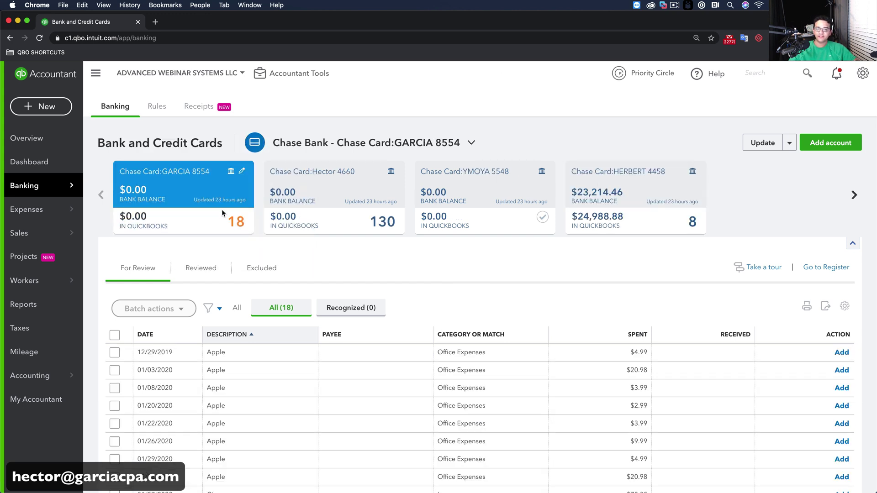
{"action": "left_click", "coordinate": [375, 224]}
{"action": "left_click", "coordinate": [617, 208]}
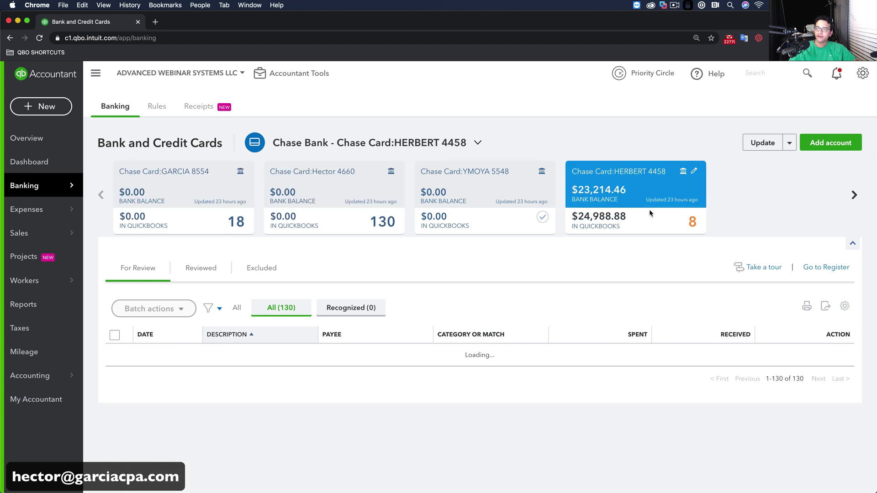
{"action": "left_click", "coordinate": [854, 195]}
{"action": "left_click", "coordinate": [653, 213]}
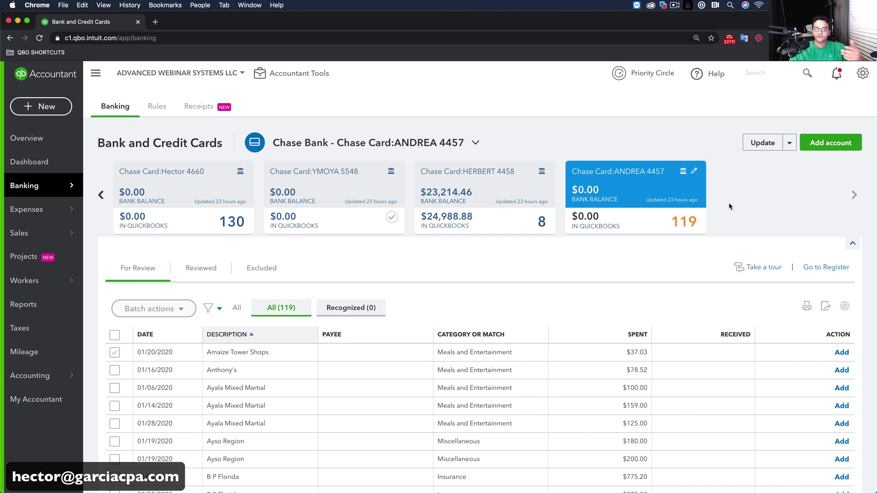
{"action": "left_click", "coordinate": [169, 182]}
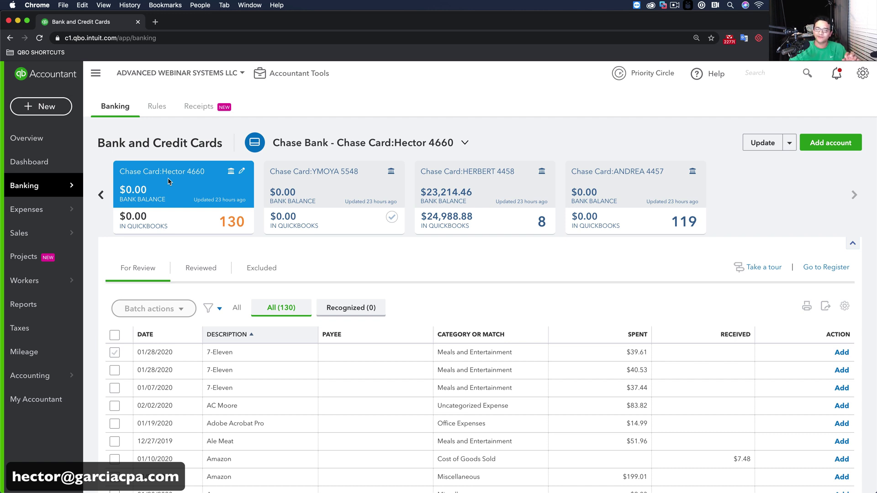
Open the $39.61 7-Eleven charge and save 7-eleven as a new vendor for it.
{"action": "left_click", "coordinate": [227, 351]}
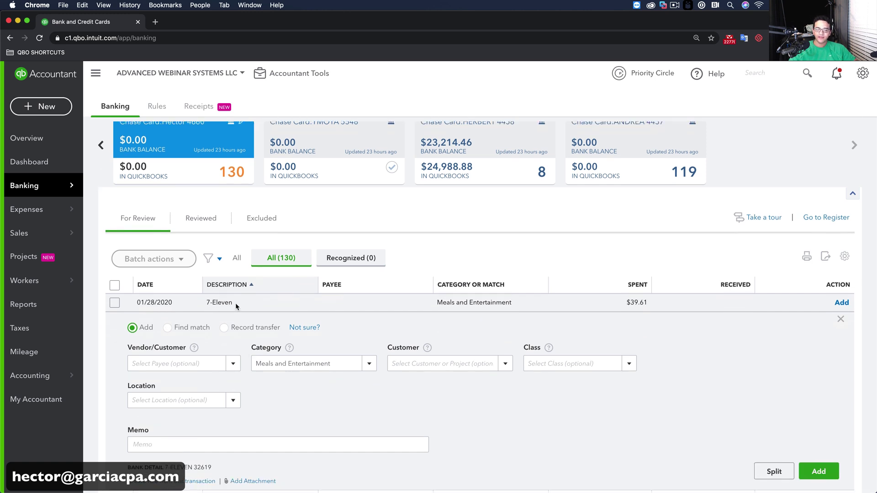
{"action": "left_click", "coordinate": [327, 363]}
{"action": "left_click_drag", "start_coordinate": [340, 363], "coordinate": [237, 363]}
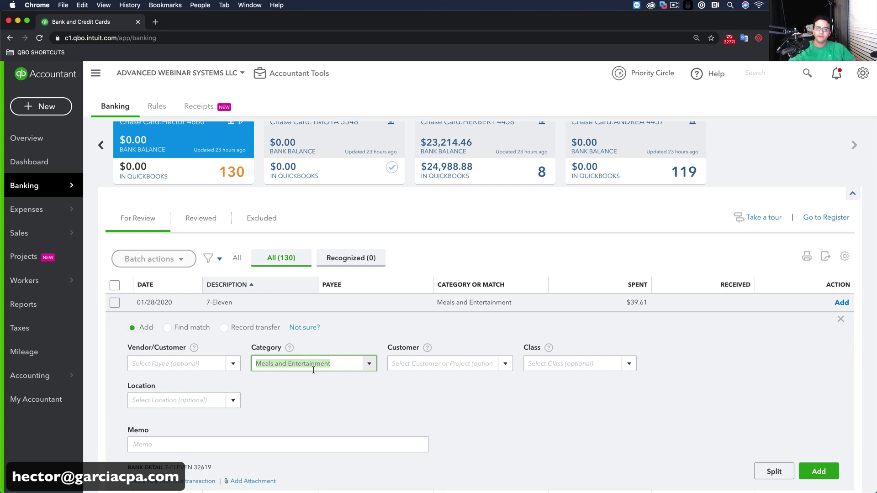
{"action": "left_click", "coordinate": [174, 363]}
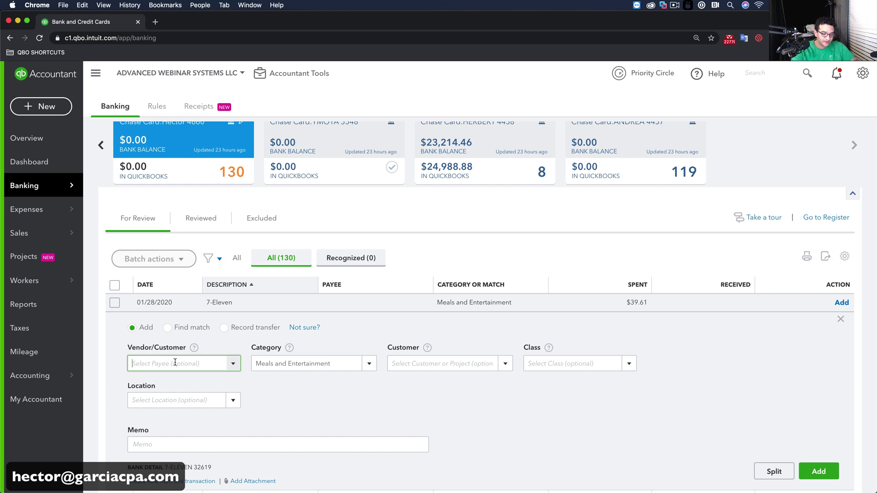
{"action": "type", "text": "7-ele"}
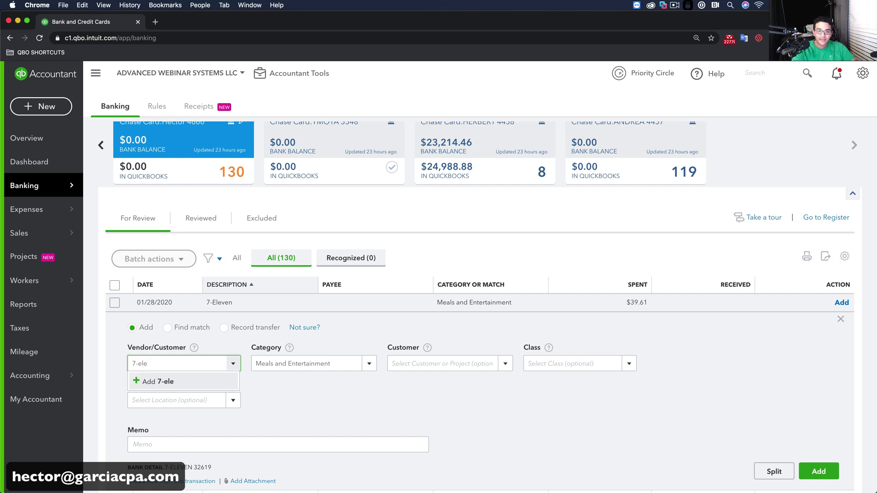
{"action": "type", "text": "ven"}
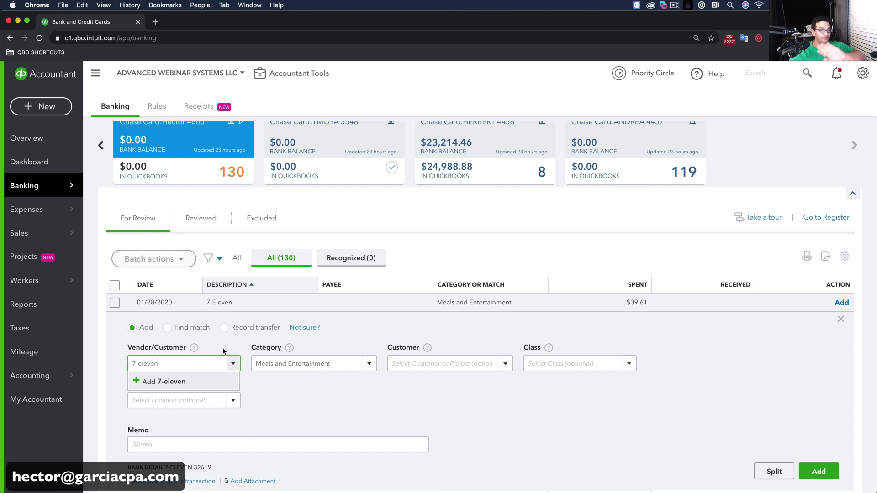
{"action": "left_click", "coordinate": [165, 383]}
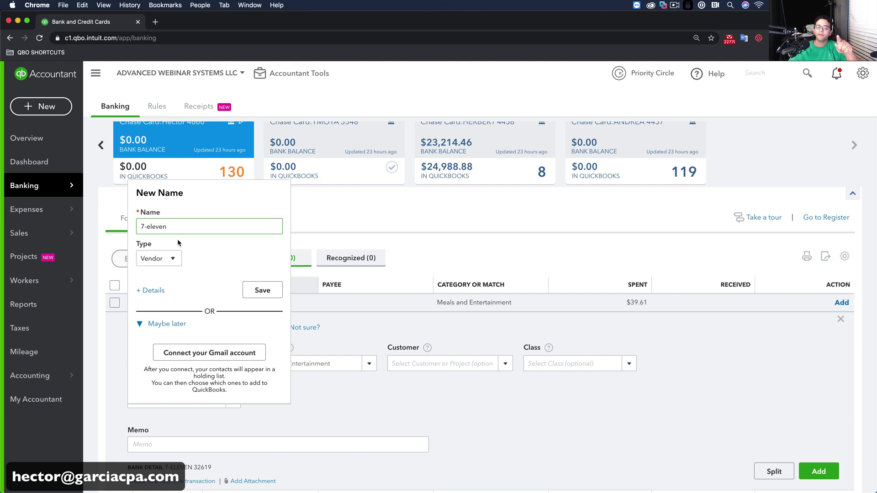
{"action": "left_click", "coordinate": [262, 291]}
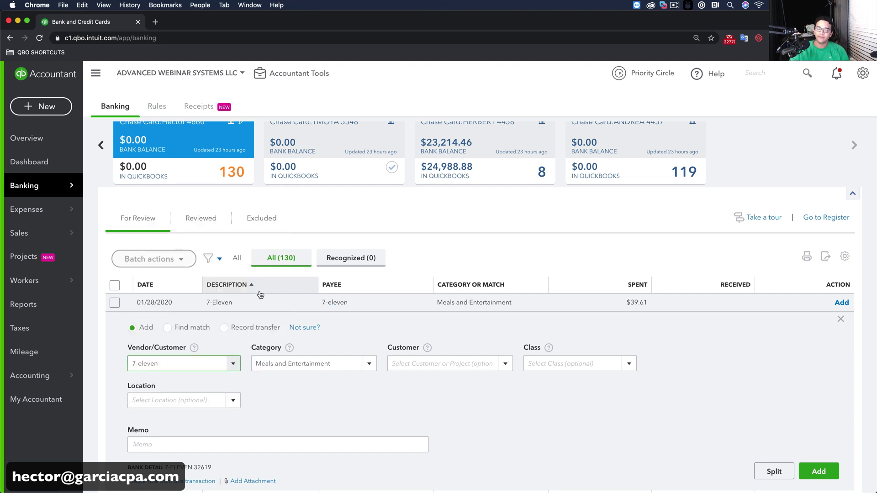
Create the Auto Expenses category for the charge and add it despite the missing class warning.
{"action": "left_click", "coordinate": [344, 363]}
{"action": "type", "text": "Auto Expenses"}
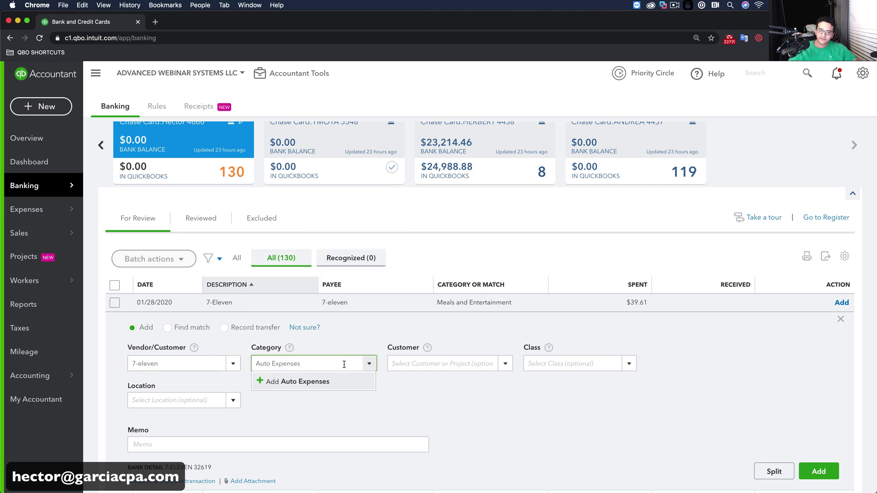
{"action": "left_click", "coordinate": [309, 383]}
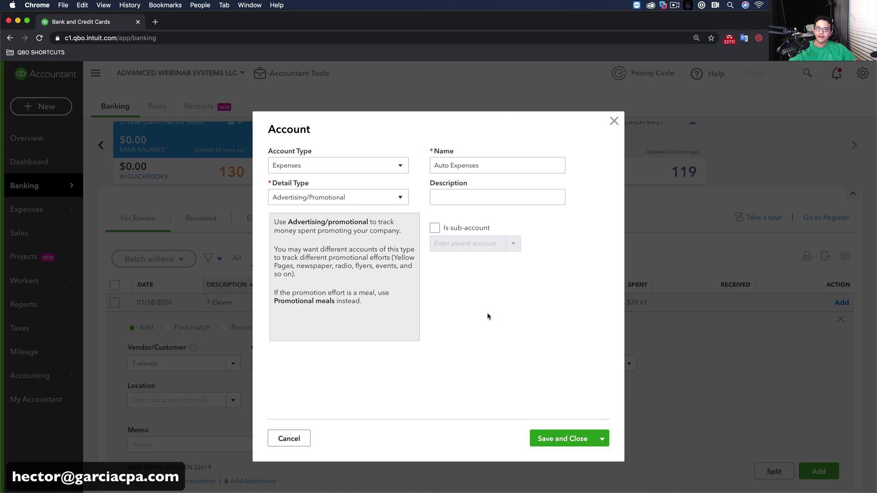
{"action": "left_click", "coordinate": [563, 438]}
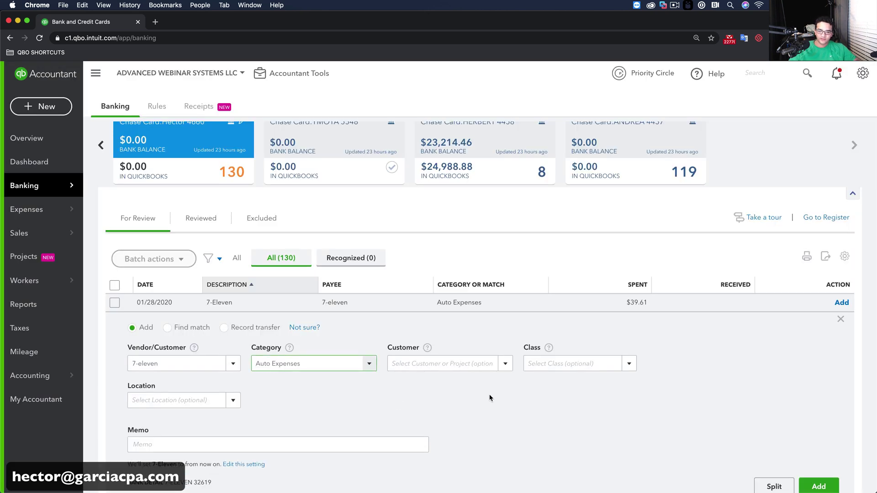
{"action": "scroll", "coordinate": [392, 379], "scroll_direction": "down", "scroll_amount": 1}
{"action": "left_click", "coordinate": [818, 473]}
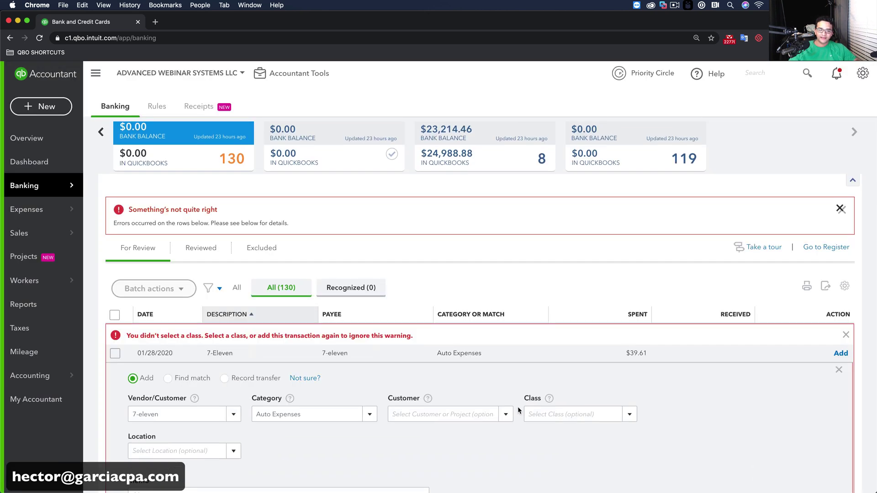
{"action": "scroll", "coordinate": [793, 450], "scroll_direction": "down", "scroll_amount": 3}
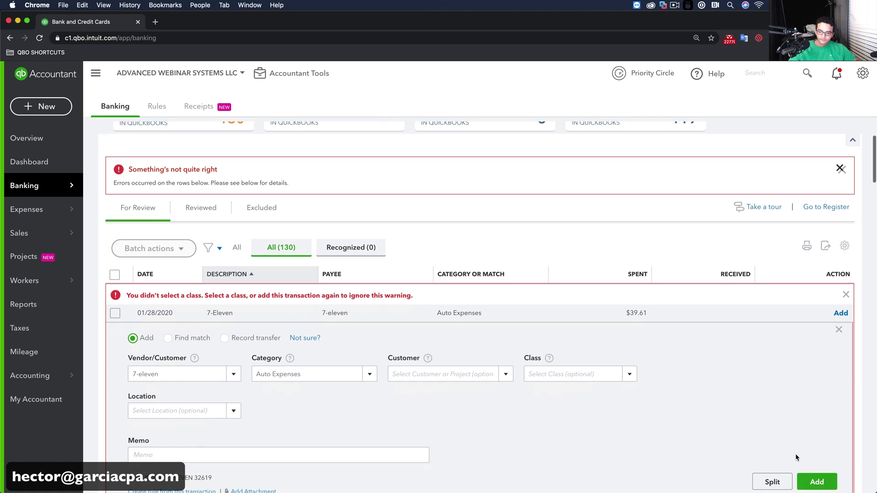
{"action": "left_click", "coordinate": [816, 482]}
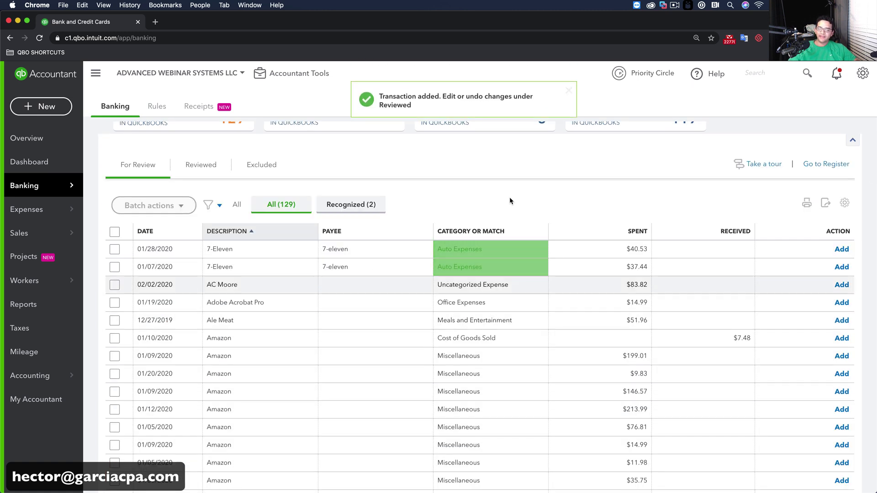
Uncheck Track classes in the Advanced company settings, save, and return to the bank feed.
{"action": "left_click", "coordinate": [862, 77]}
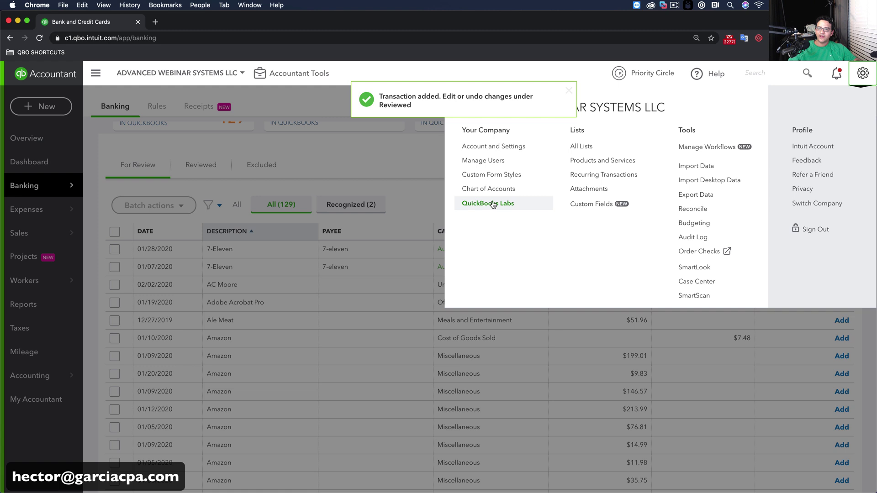
{"action": "left_click", "coordinate": [496, 147]}
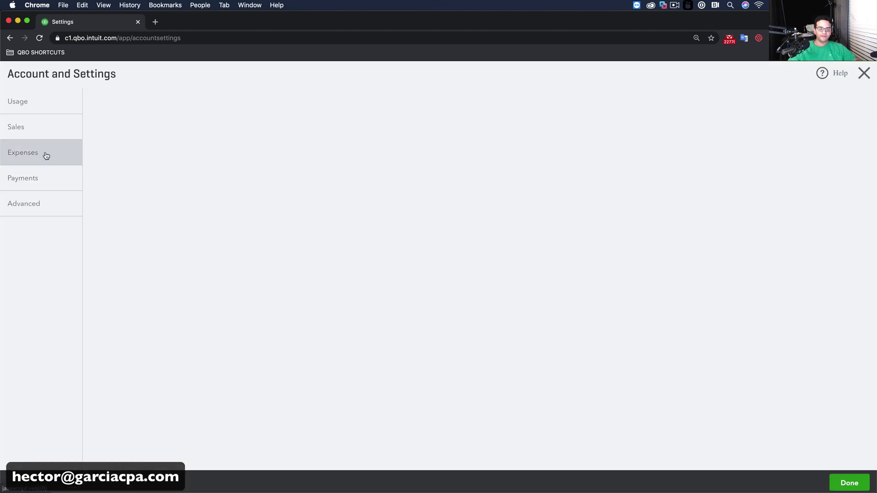
{"action": "left_click", "coordinate": [31, 203]}
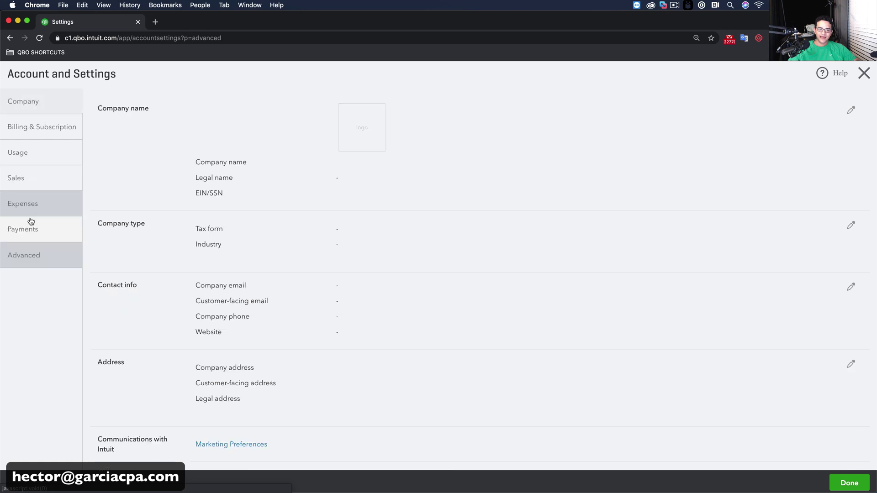
{"action": "scroll", "coordinate": [245, 371], "scroll_direction": "down", "scroll_amount": 2}
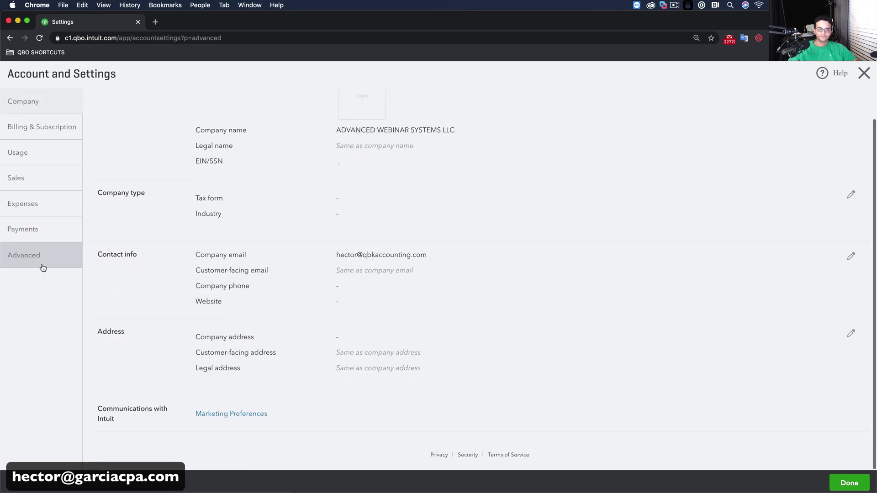
{"action": "left_click", "coordinate": [237, 251]}
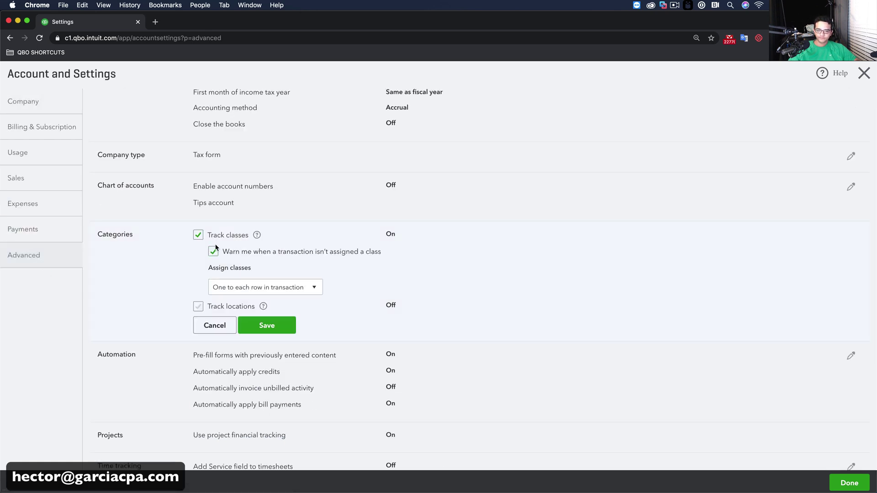
{"action": "left_click", "coordinate": [201, 235]}
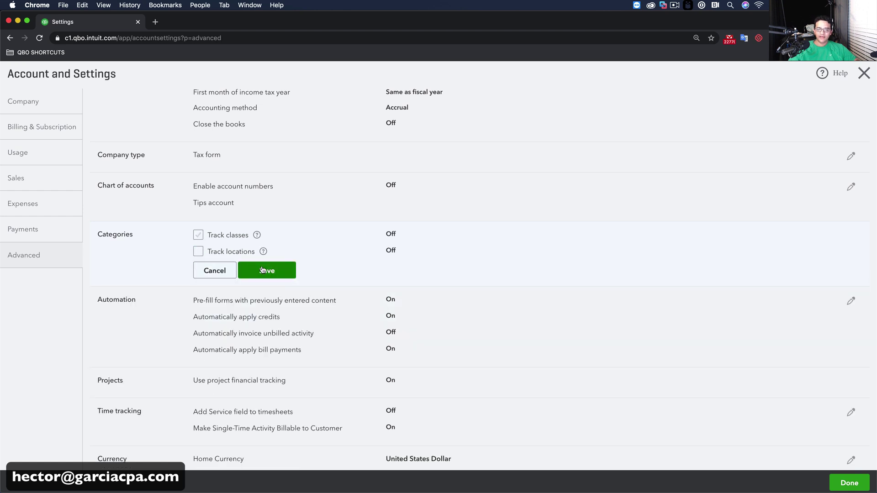
{"action": "left_click", "coordinate": [287, 273]}
{"action": "left_click", "coordinate": [848, 482]}
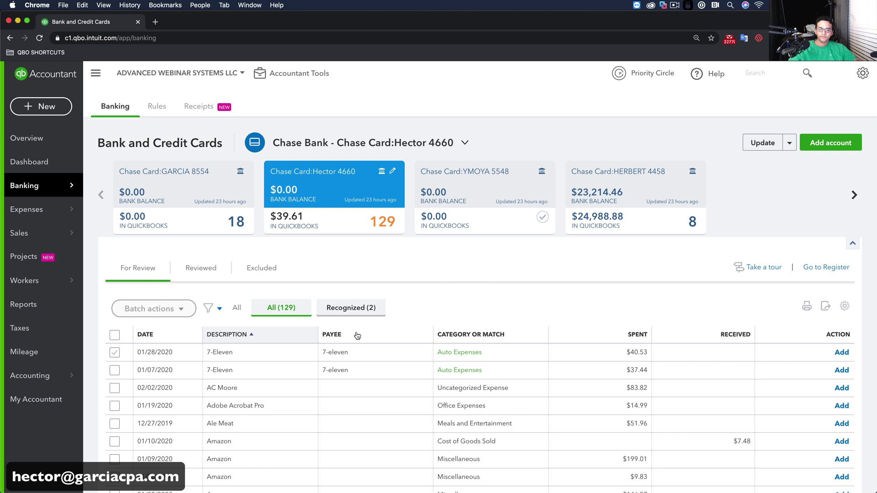
Select the 01/07/2020 7-Eleven charge with the other one and batch-accept both.
{"action": "scroll", "coordinate": [369, 346], "scroll_direction": "down", "scroll_amount": 2}
{"action": "scroll", "coordinate": [369, 347], "scroll_direction": "down", "scroll_amount": 1}
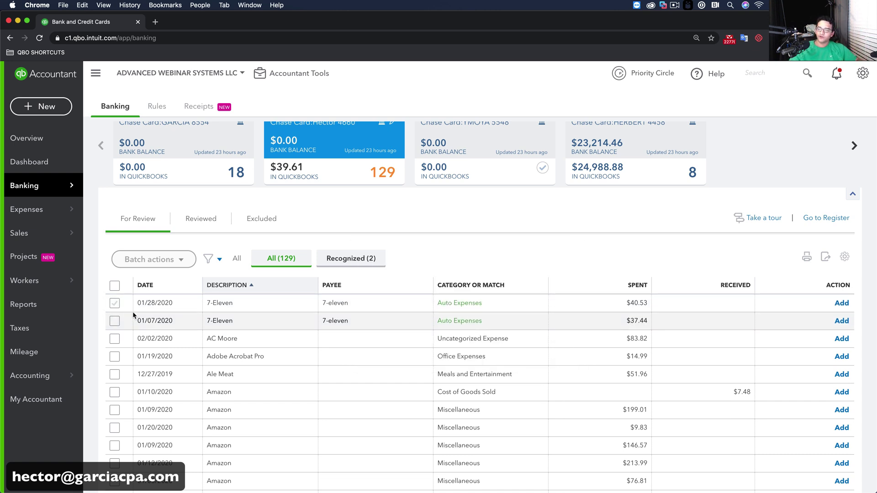
{"action": "left_click", "coordinate": [114, 321]}
{"action": "left_click", "coordinate": [168, 259]}
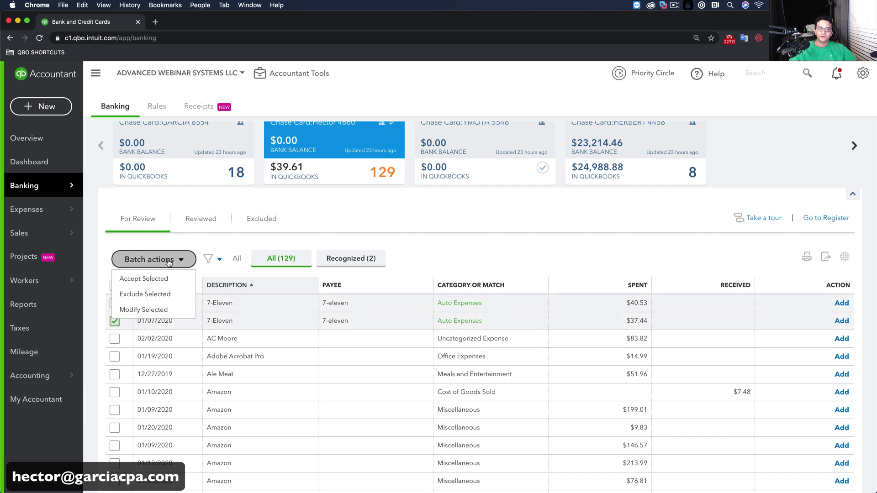
{"action": "left_click", "coordinate": [150, 283]}
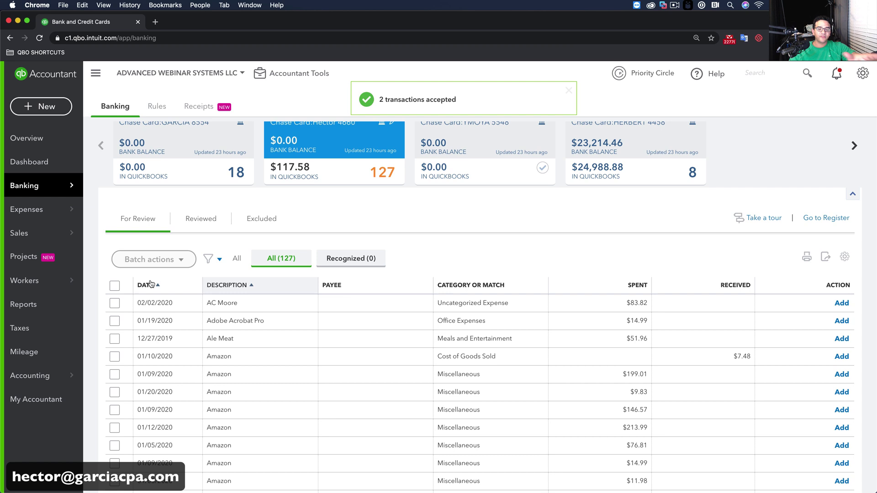
Open the $83.82 AC Moore charge and save AC Moore as a new vendor.
{"action": "left_click", "coordinate": [245, 301]}
{"action": "left_click", "coordinate": [171, 364]}
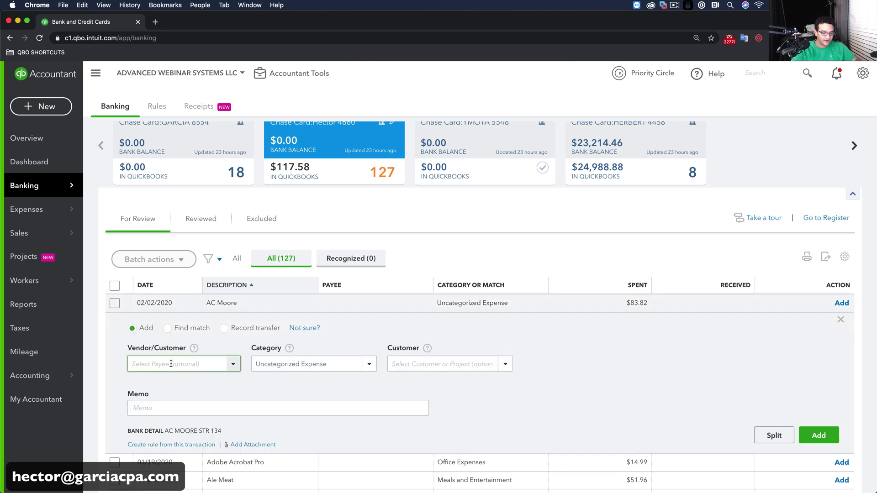
{"action": "type", "text": "AC M"}
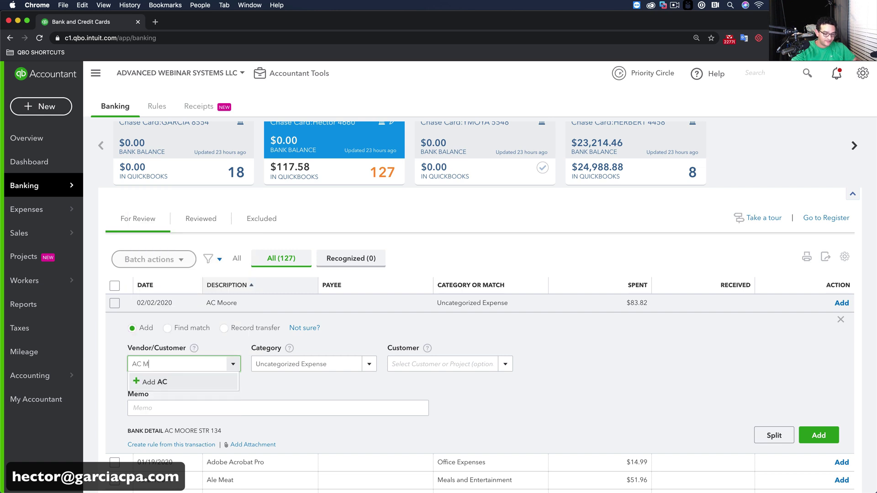
{"action": "type", "text": "oore"}
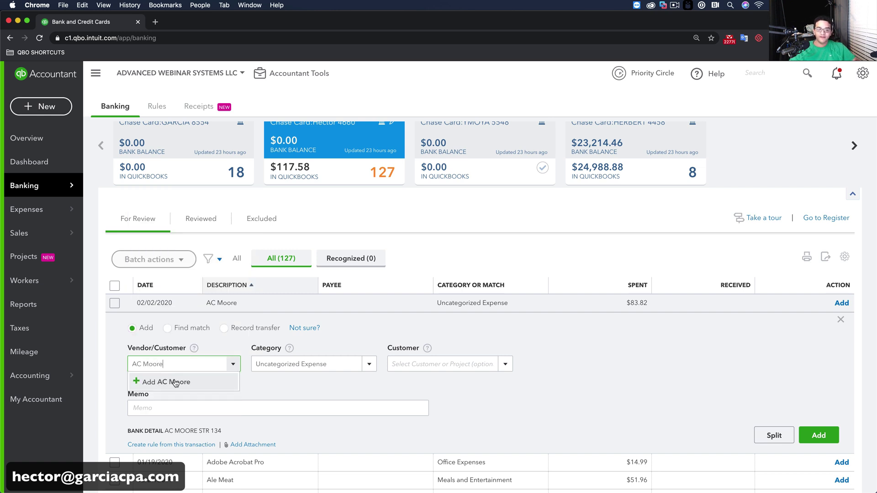
{"action": "left_click", "coordinate": [171, 383]}
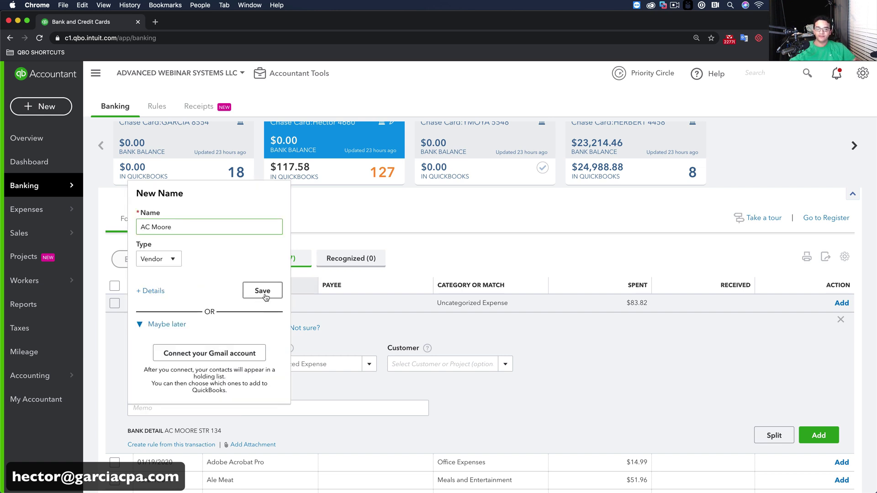
{"action": "left_click", "coordinate": [263, 291]}
Change its category from Uncategorized Expense to Office Expenses and add the transaction.
{"action": "left_click", "coordinate": [353, 364]}
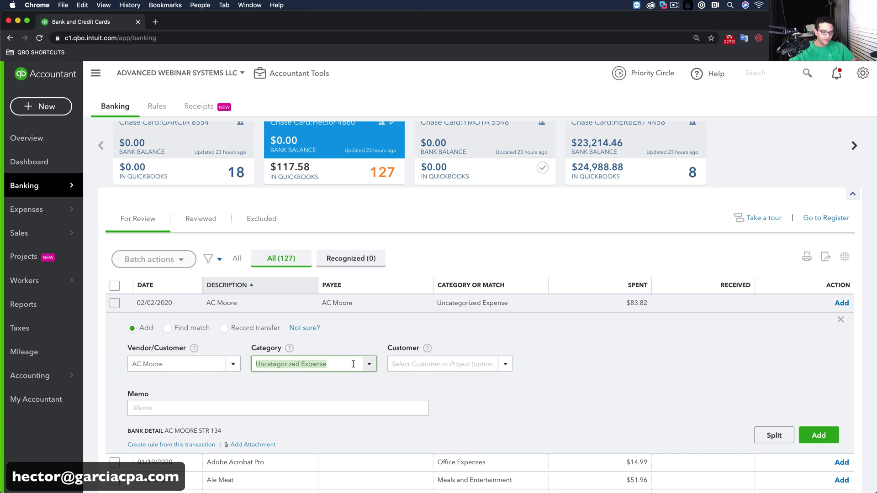
{"action": "type", "text": "share"}
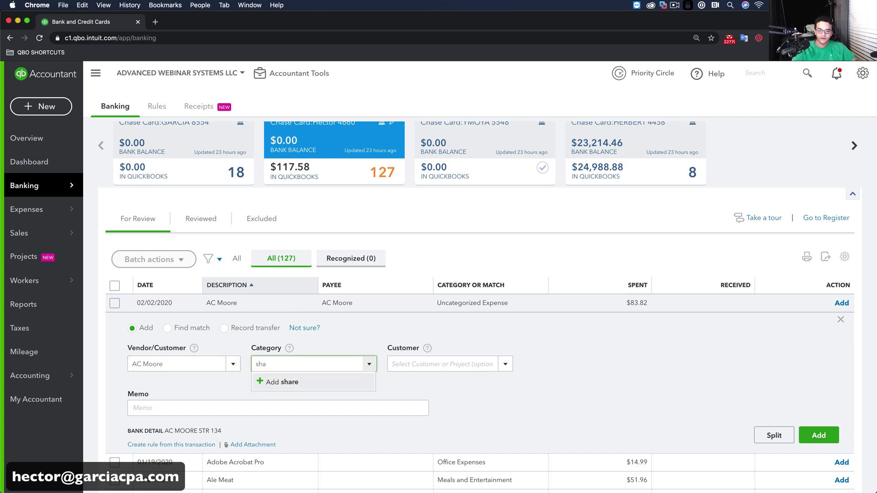
{"action": "key", "text": "BackSpace"}
{"action": "key", "text": "BackSpace"}
{"action": "key", "text": "BackSpace"}
{"action": "type", "text": "offi"}
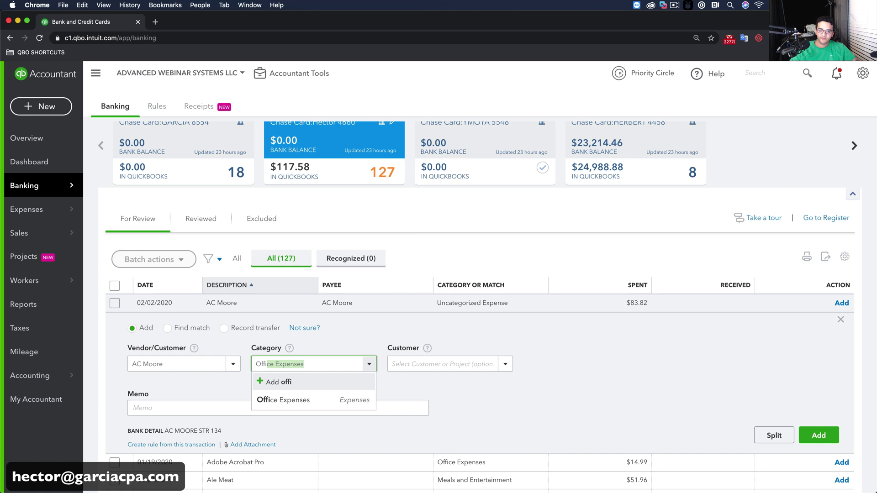
{"action": "left_click", "coordinate": [301, 406]}
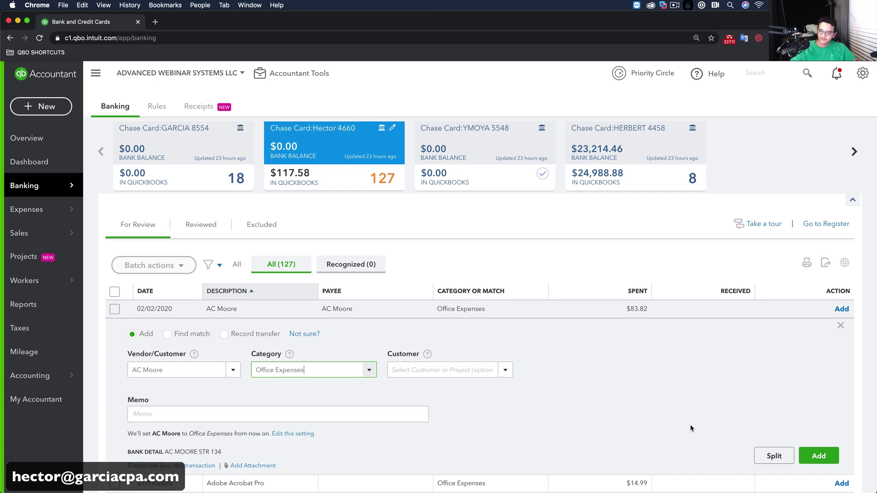
{"action": "left_click", "coordinate": [818, 456]}
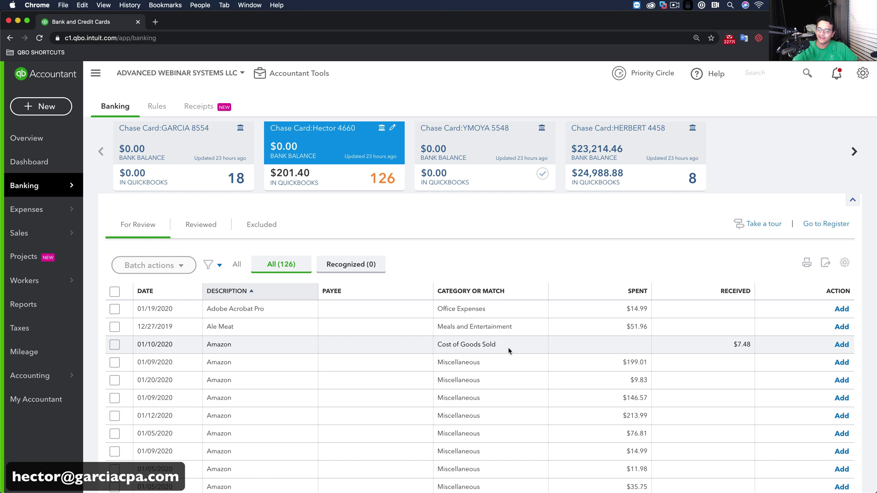
{"action": "left_click", "coordinate": [845, 263]}
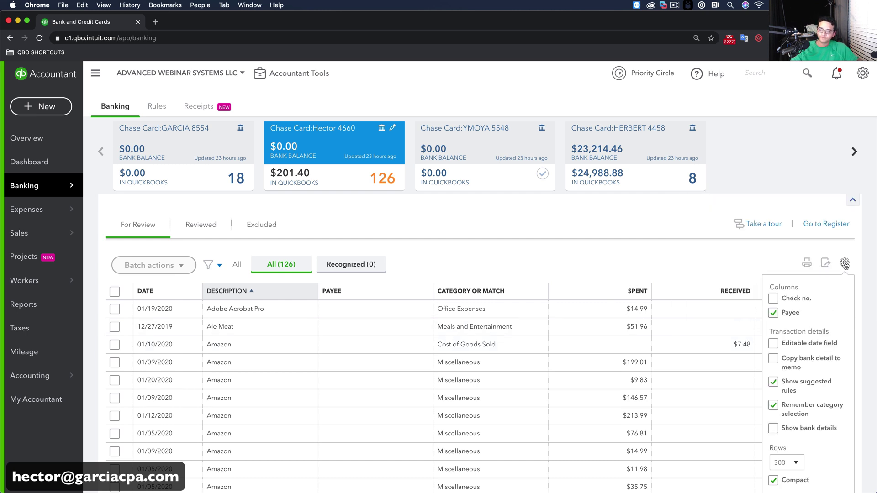
{"action": "scroll", "coordinate": [806, 384], "scroll_direction": "down", "scroll_amount": 3}
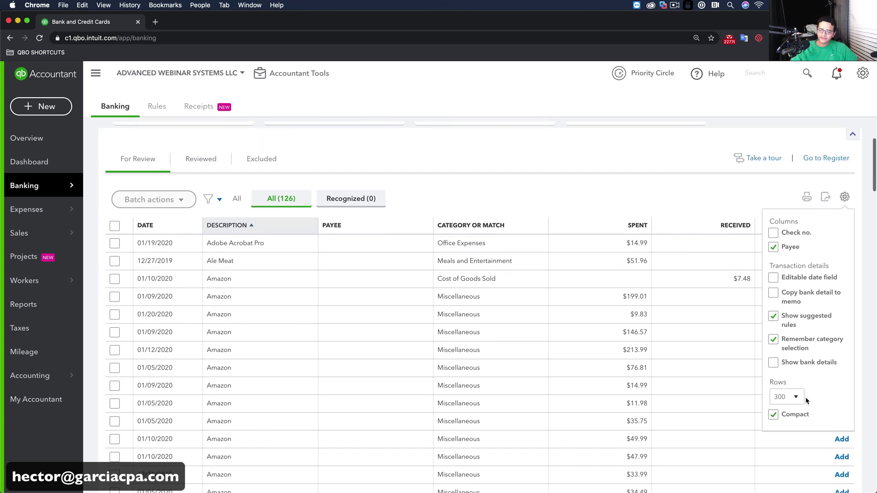
{"action": "left_click", "coordinate": [774, 361]}
{"action": "scroll", "coordinate": [778, 361], "scroll_direction": "down", "scroll_amount": 1}
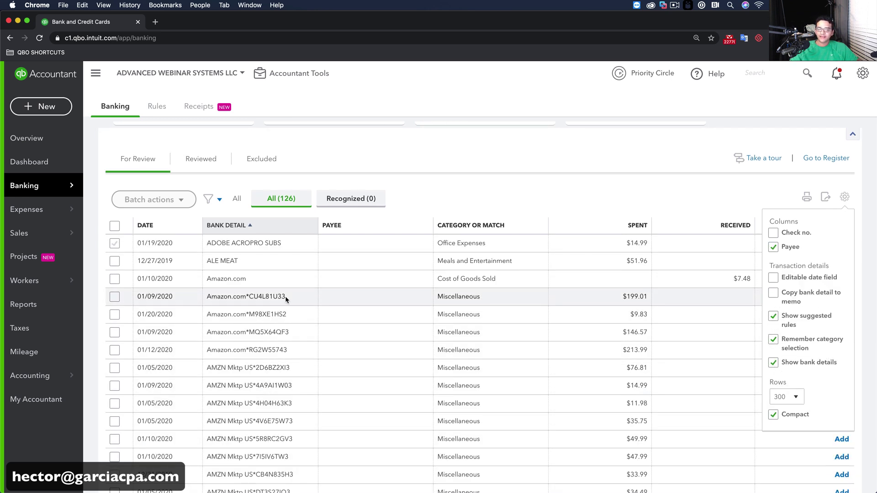
{"action": "left_click", "coordinate": [775, 362]}
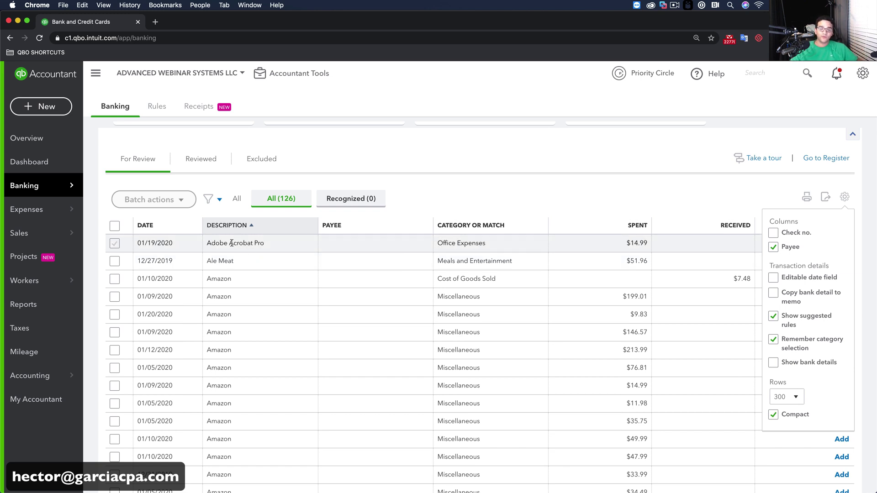
Select all 126 For Review rows from Yogurtland up to Adobe Acrobat Pro and copy them.
{"action": "scroll", "coordinate": [225, 274], "scroll_direction": "down", "scroll_amount": 20}
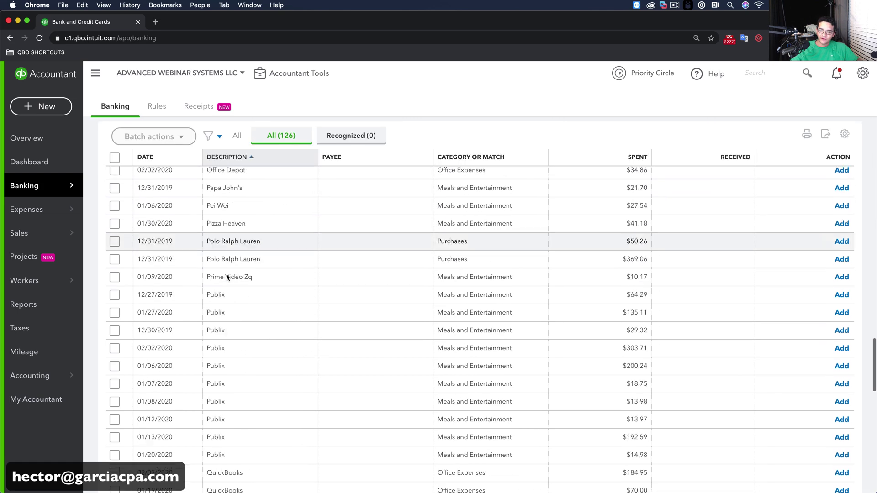
{"action": "scroll", "coordinate": [226, 277], "scroll_direction": "down", "scroll_amount": 2}
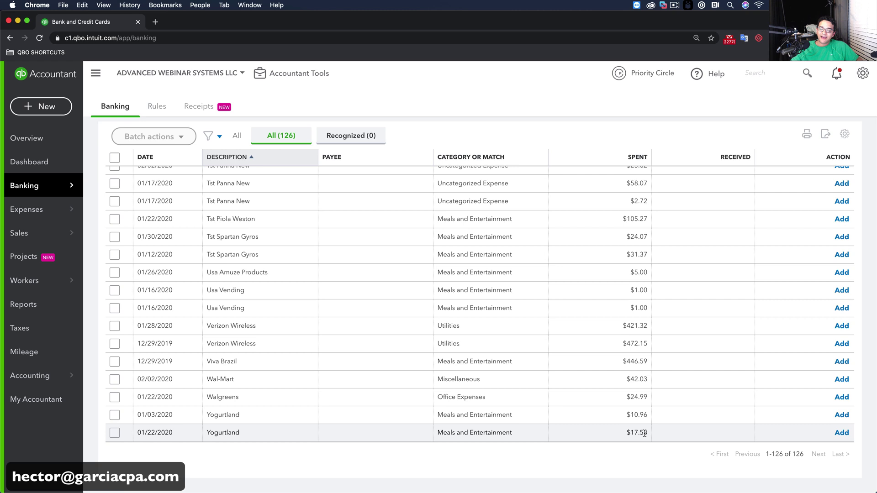
{"action": "scroll", "coordinate": [648, 432], "scroll_direction": "up", "scroll_amount": 1}
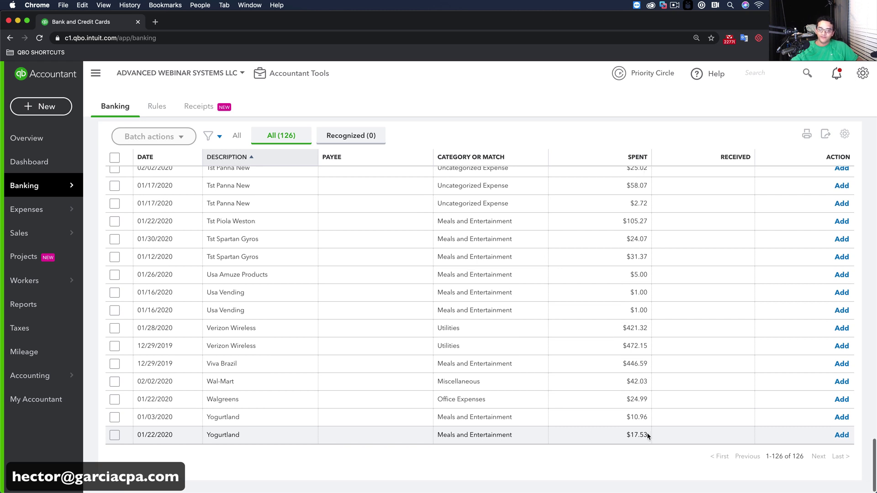
{"action": "scroll", "coordinate": [647, 434], "scroll_direction": "up", "scroll_amount": 1}
{"action": "scroll", "coordinate": [647, 446], "scroll_direction": "down", "scroll_amount": 1}
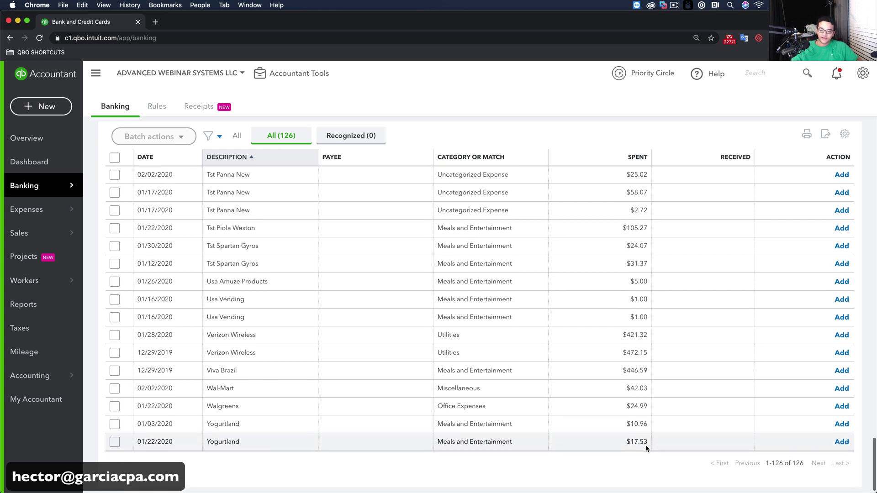
{"action": "left_click_drag", "start_coordinate": [633, 444], "coordinate": [138, 355]}
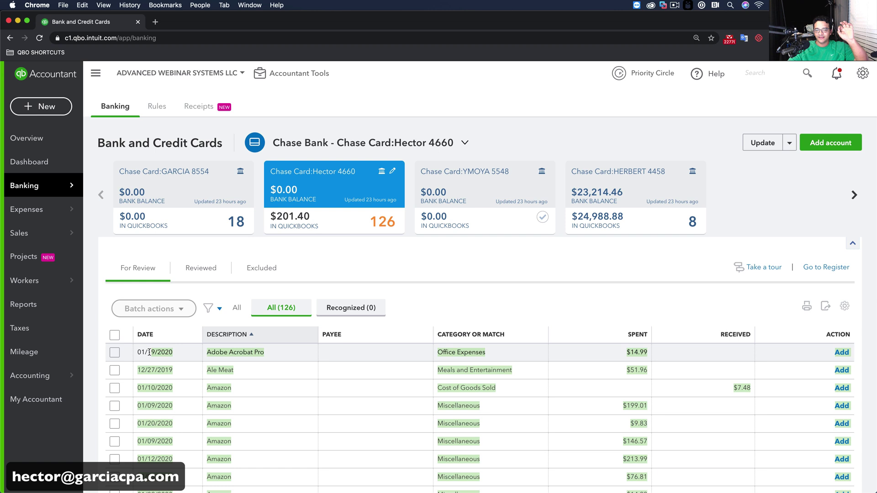
{"action": "left_click_drag", "start_coordinate": [149, 352], "coordinate": [140, 352]}
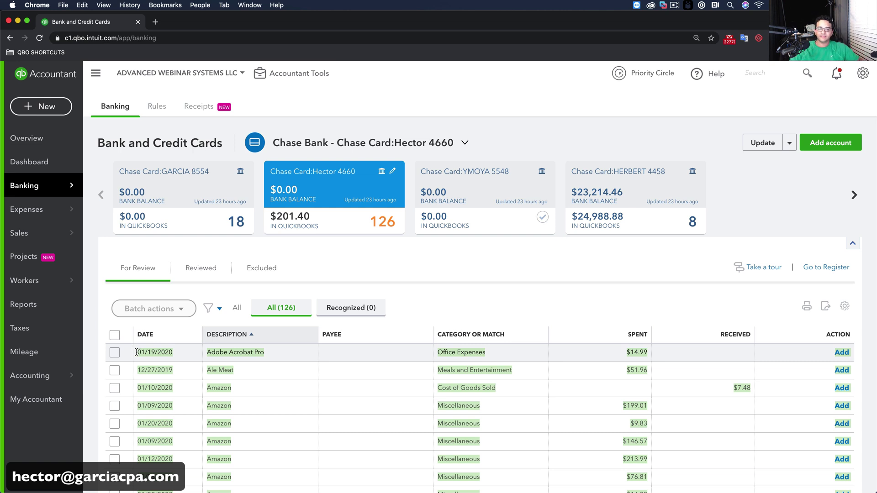
{"action": "right_click", "coordinate": [152, 353]}
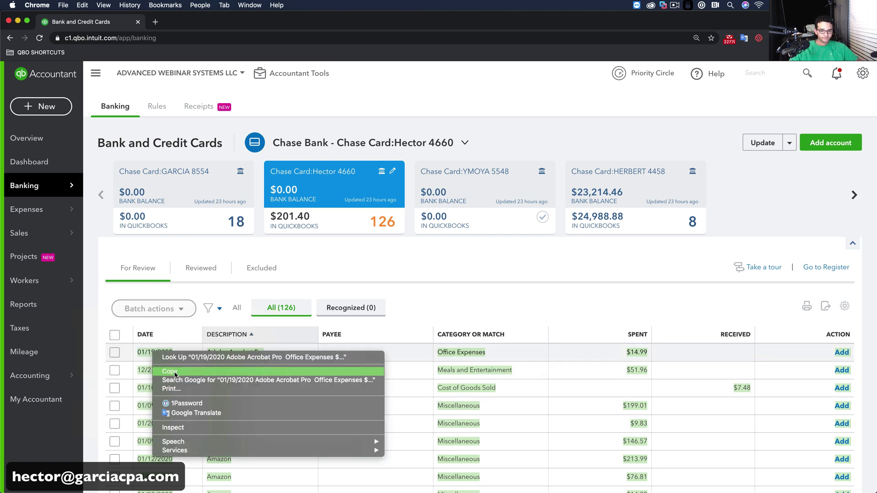
{"action": "left_click", "coordinate": [174, 372]}
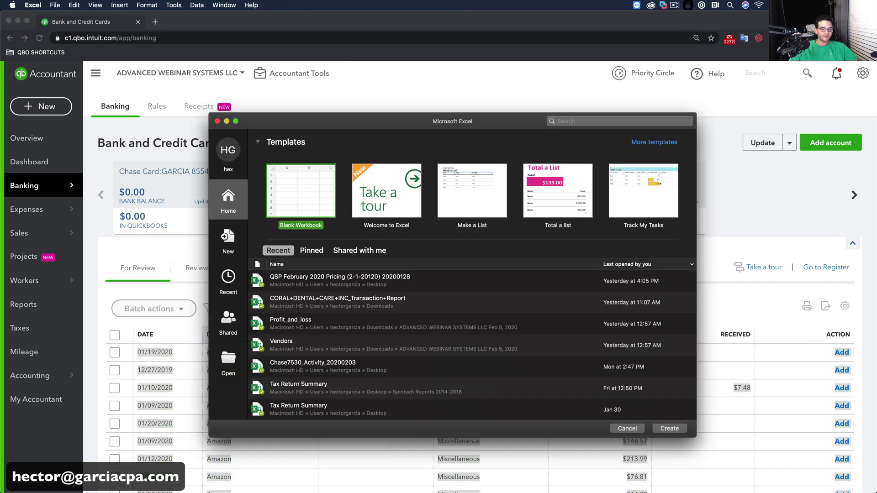
Create a blank Excel workbook and paste the copied transactions starting at A1.
{"action": "double_click", "coordinate": [281, 212]}
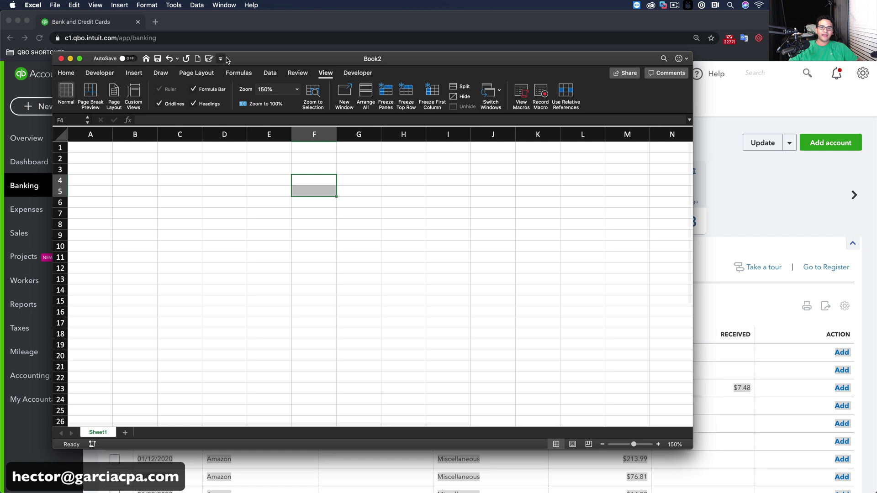
{"action": "left_click_drag", "start_coordinate": [338, 64], "coordinate": [346, 69]}
{"action": "right_click", "coordinate": [156, 151]}
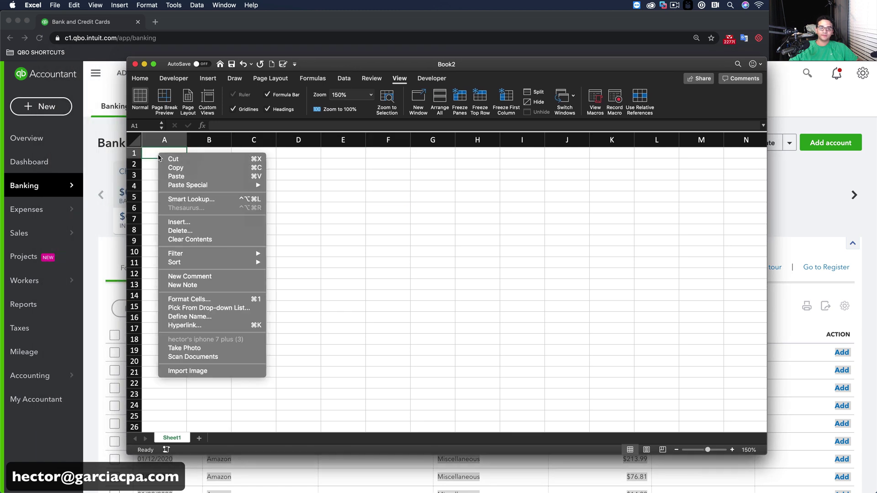
{"action": "left_click", "coordinate": [178, 179]}
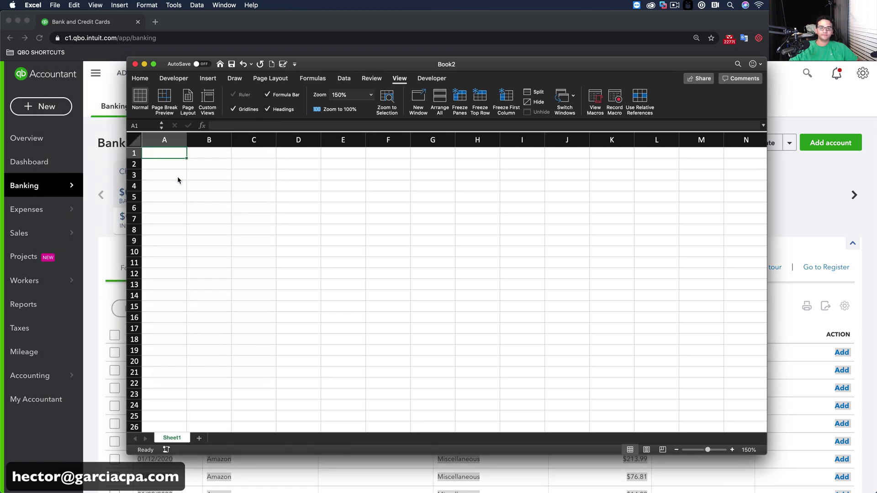
{"action": "left_click", "coordinate": [352, 217]}
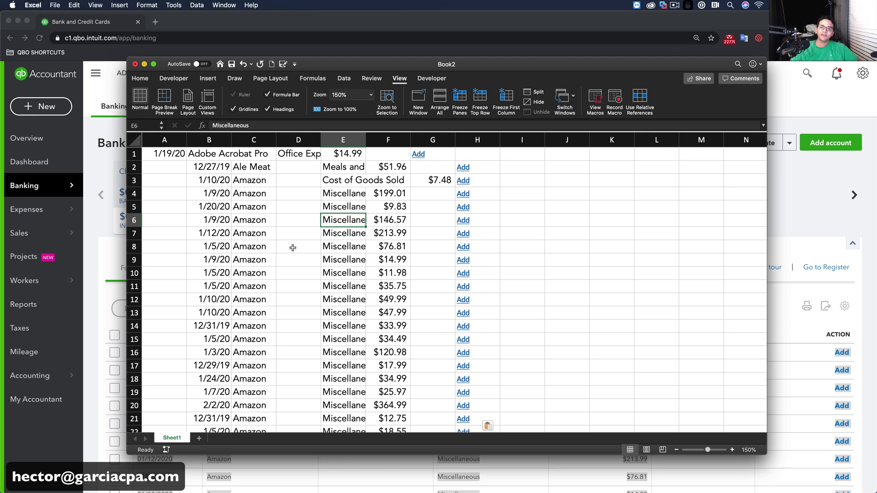
{"action": "left_click_drag", "start_coordinate": [332, 55], "coordinate": [362, 71]}
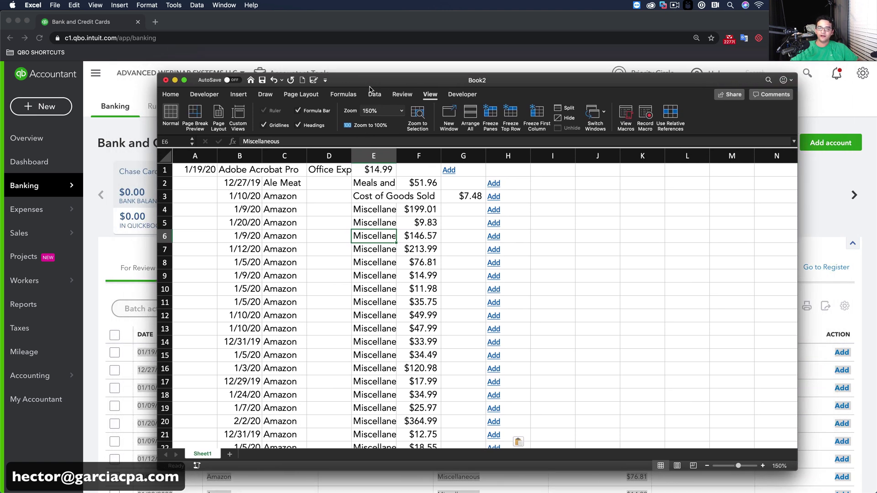
Delete the extra column A, line Adobe Acrobat Pro up in B1, and delete the date column.
{"action": "right_click", "coordinate": [194, 156]}
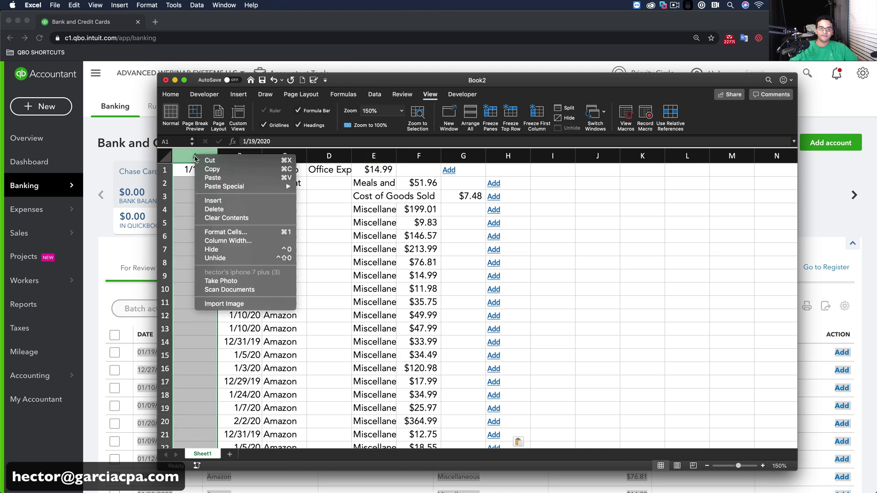
{"action": "left_click", "coordinate": [279, 210]}
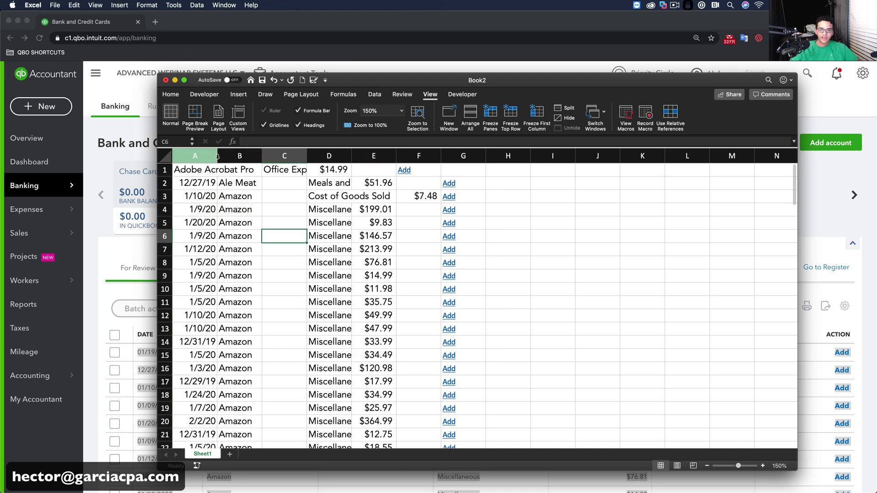
{"action": "left_click", "coordinate": [196, 170]}
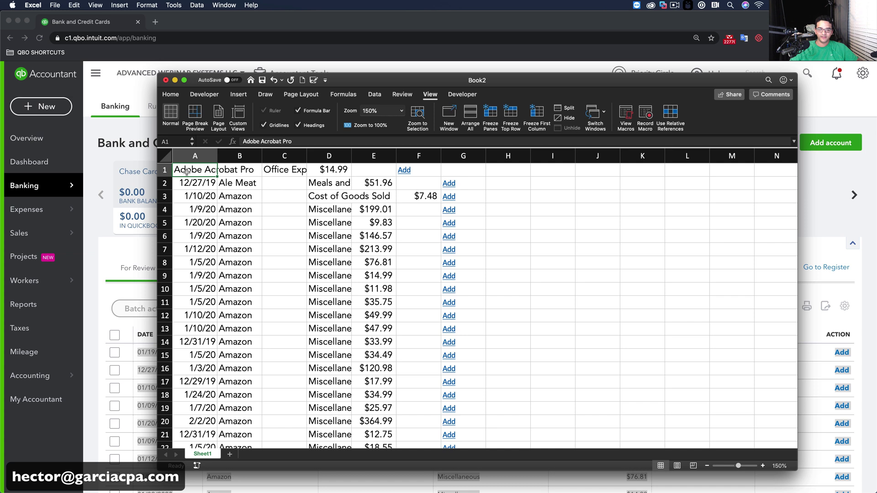
{"action": "left_click", "coordinate": [248, 170]}
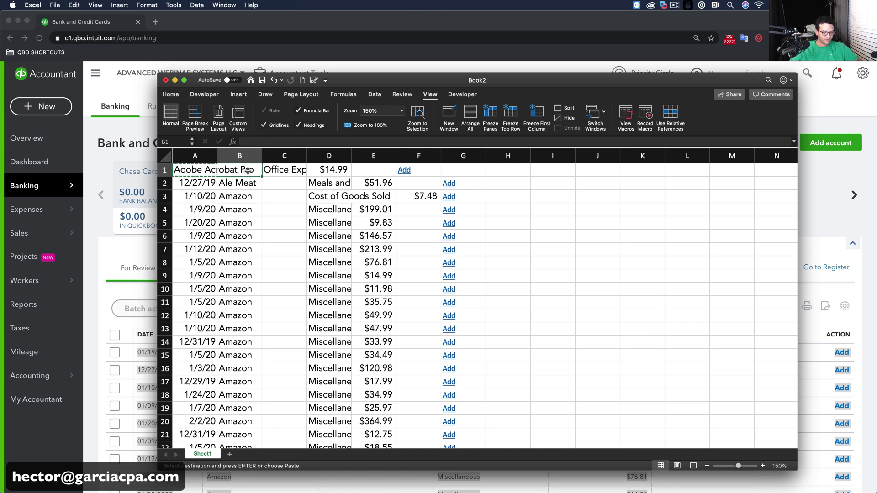
{"action": "left_click", "coordinate": [204, 171]}
{"action": "key", "text": "super+c"}
{"action": "left_click", "coordinate": [243, 170]}
{"action": "left_click", "coordinate": [274, 201]}
{"action": "left_click", "coordinate": [195, 155]}
{"action": "right_click", "coordinate": [190, 156]}
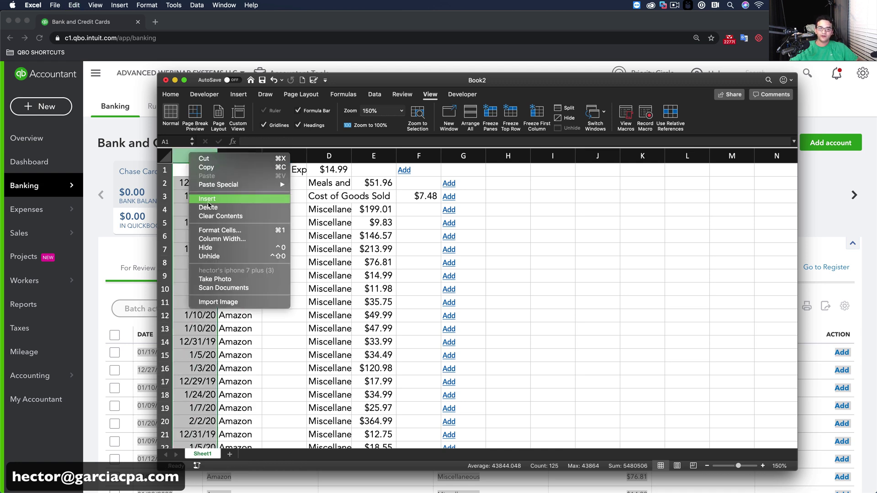
{"action": "left_click", "coordinate": [208, 207]}
Delete columns B–H, widen column A, and confirm Yogurtland ends the list in row 126.
{"action": "left_click_drag", "start_coordinate": [246, 156], "coordinate": [511, 156]}
{"action": "right_click", "coordinate": [246, 183]}
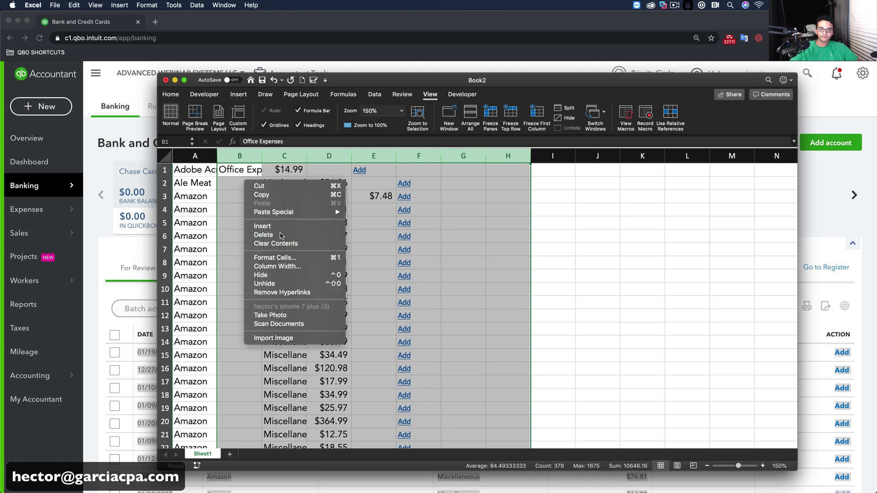
{"action": "left_click", "coordinate": [281, 235]}
{"action": "left_click", "coordinate": [284, 222]}
{"action": "left_click_drag", "start_coordinate": [217, 156], "coordinate": [282, 158]}
{"action": "left_click", "coordinate": [228, 156]}
{"action": "scroll", "coordinate": [223, 243], "scroll_direction": "down", "scroll_amount": 20}
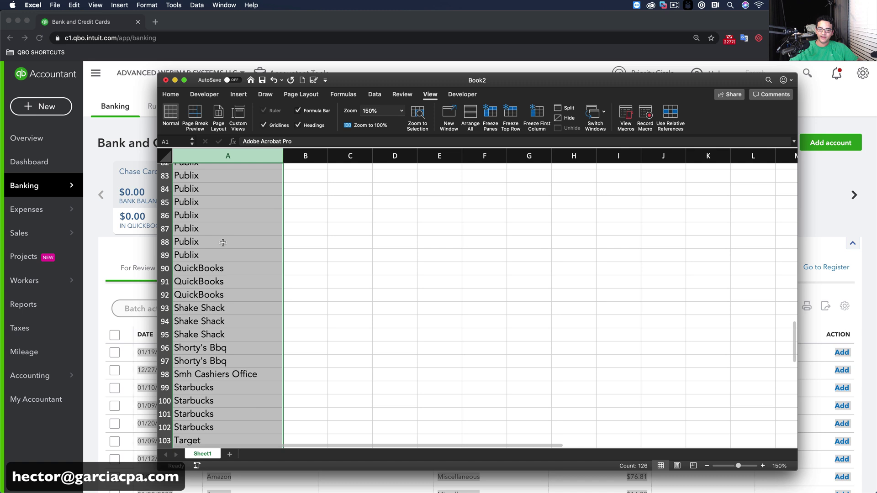
{"action": "scroll", "coordinate": [223, 243], "scroll_direction": "down", "scroll_amount": 12}
{"action": "left_click", "coordinate": [208, 265]}
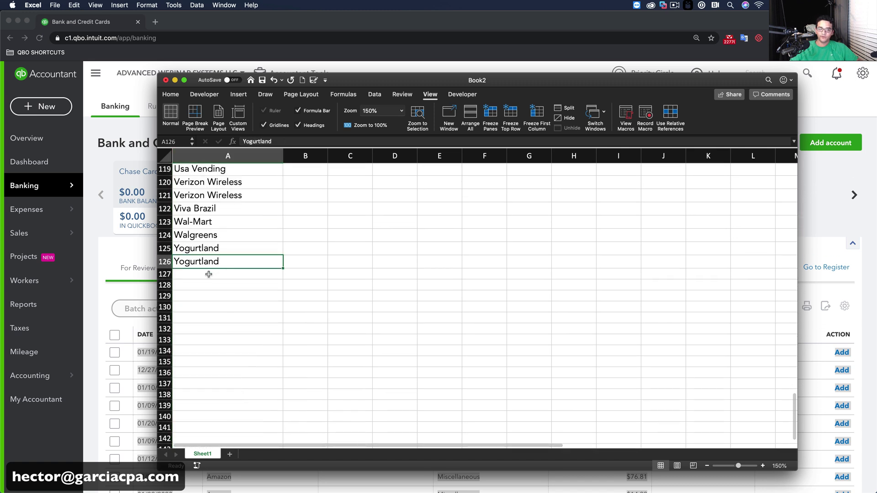
{"action": "left_click", "coordinate": [219, 275]}
{"action": "left_click", "coordinate": [132, 250]}
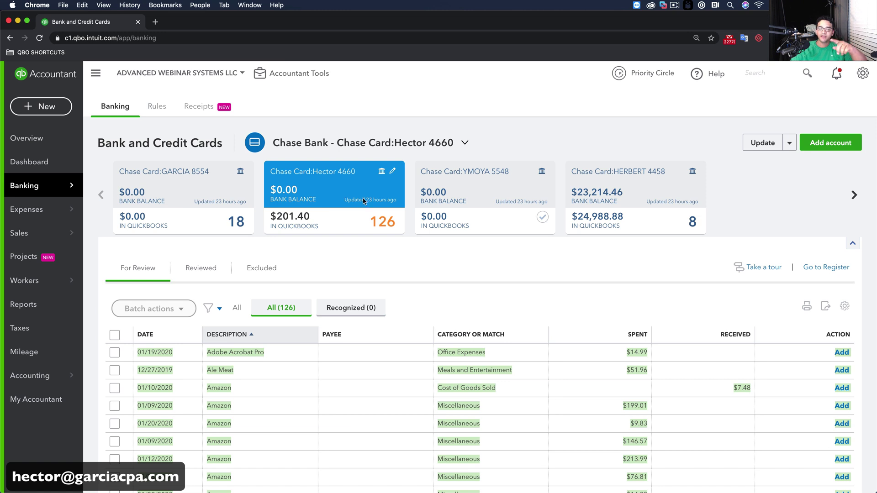
{"action": "left_click", "coordinate": [626, 203]}
{"action": "scroll", "coordinate": [269, 329], "scroll_direction": "down", "scroll_amount": 2}
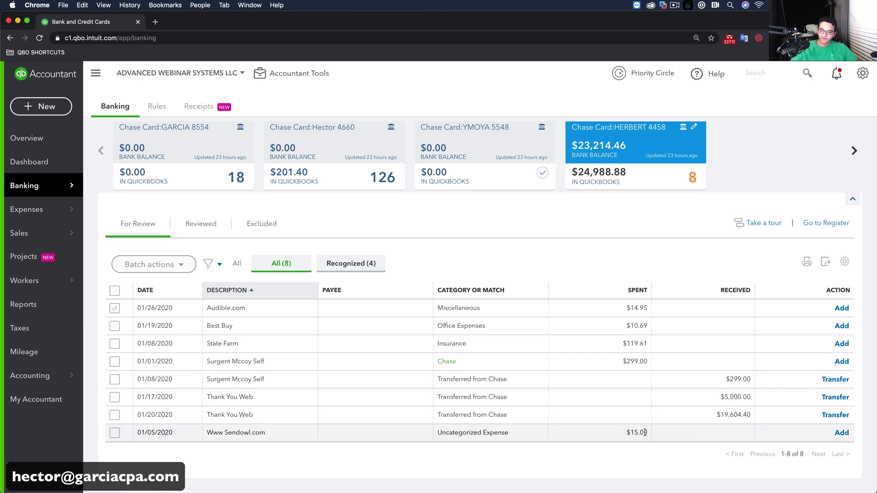
{"action": "left_click_drag", "start_coordinate": [621, 432], "coordinate": [150, 313]}
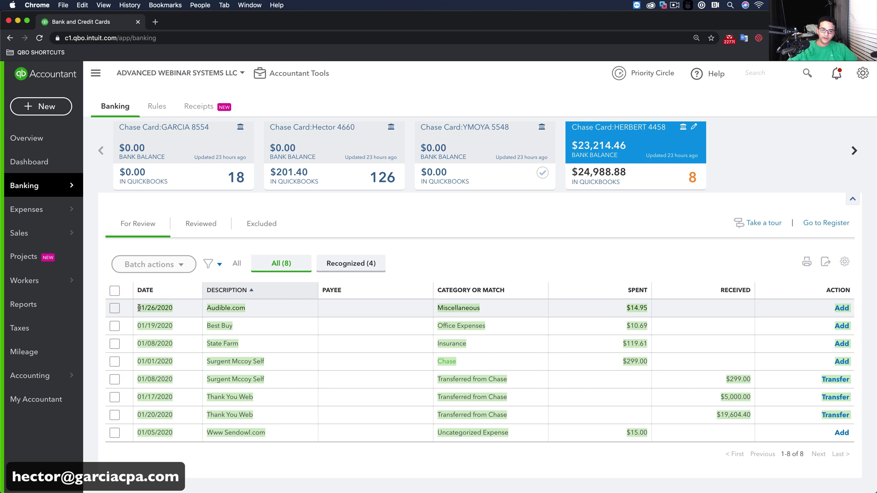
{"action": "right_click", "coordinate": [147, 308]}
{"action": "left_click", "coordinate": [183, 327]}
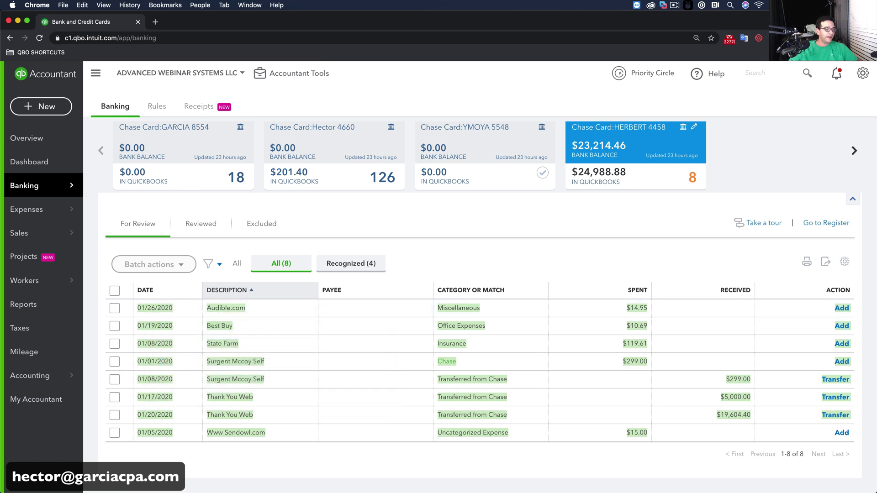
{"action": "key", "text": "super+Tab"}
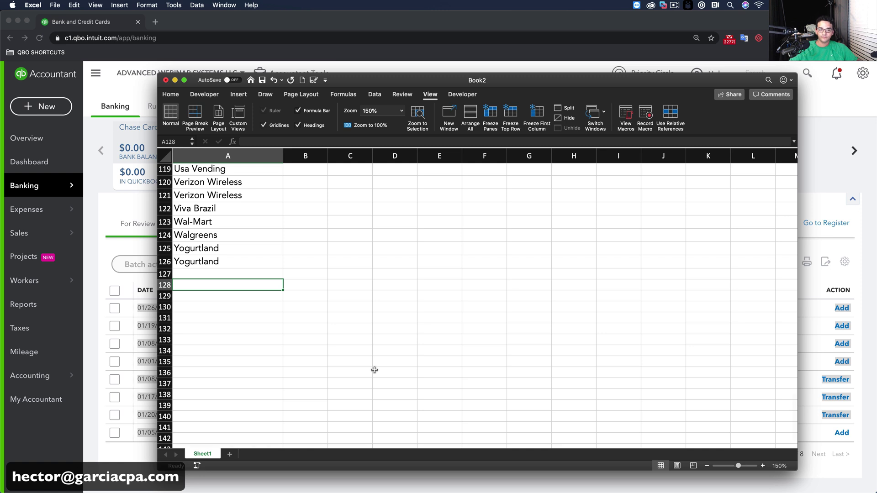
Paste the eight transactions at A128 and move Audible.com from B128 to C128.
{"action": "right_click", "coordinate": [242, 278]}
{"action": "left_click", "coordinate": [337, 291]}
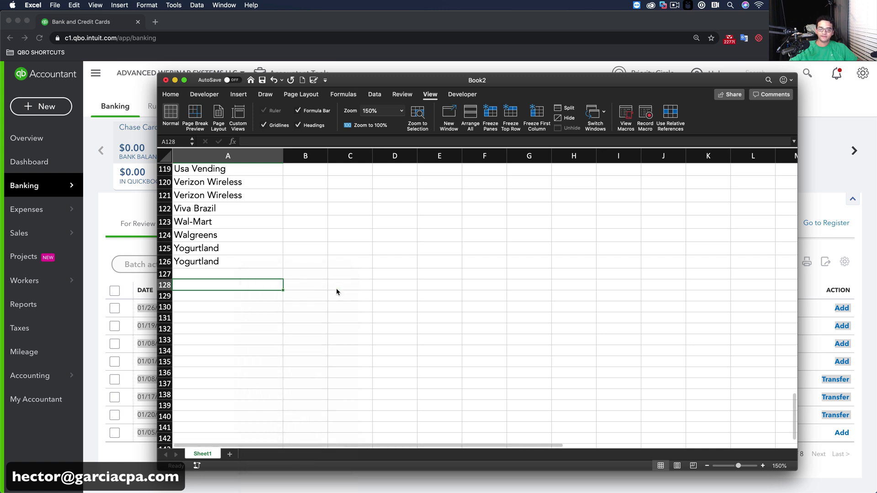
{"action": "left_click", "coordinate": [291, 380]}
{"action": "right_click", "coordinate": [304, 286]}
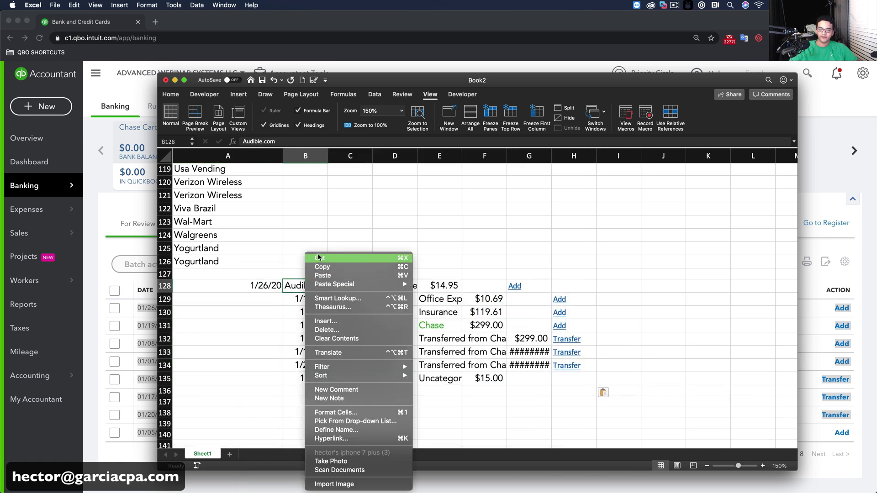
{"action": "left_click", "coordinate": [318, 258]}
{"action": "left_click", "coordinate": [340, 286]}
{"action": "right_click", "coordinate": [340, 287]}
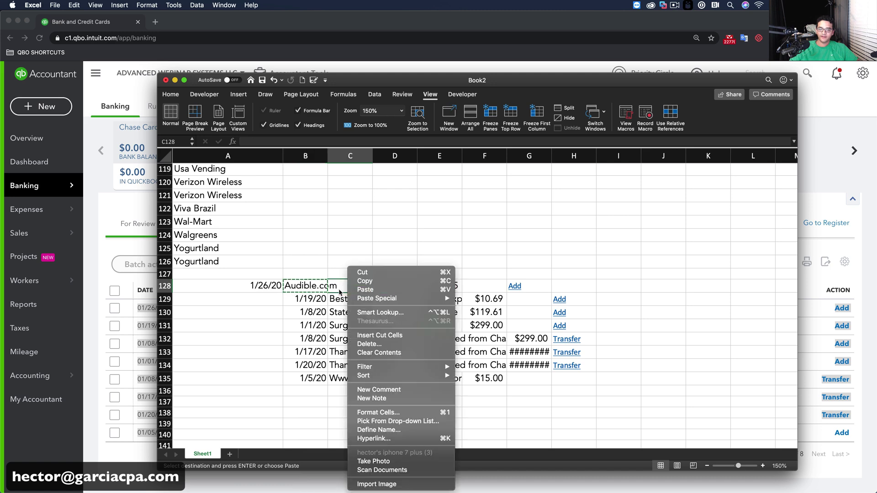
{"action": "left_click", "coordinate": [365, 289]}
Delete date cells A128:B135 shifting left, then columns B–H and blank row 127.
{"action": "left_click_drag", "start_coordinate": [228, 285], "coordinate": [304, 379]}
{"action": "right_click", "coordinate": [299, 309]}
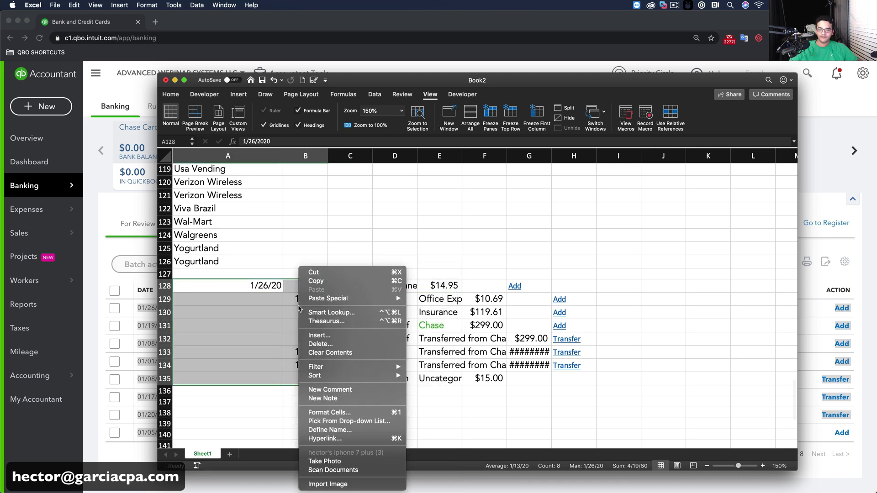
{"action": "left_click", "coordinate": [322, 343]}
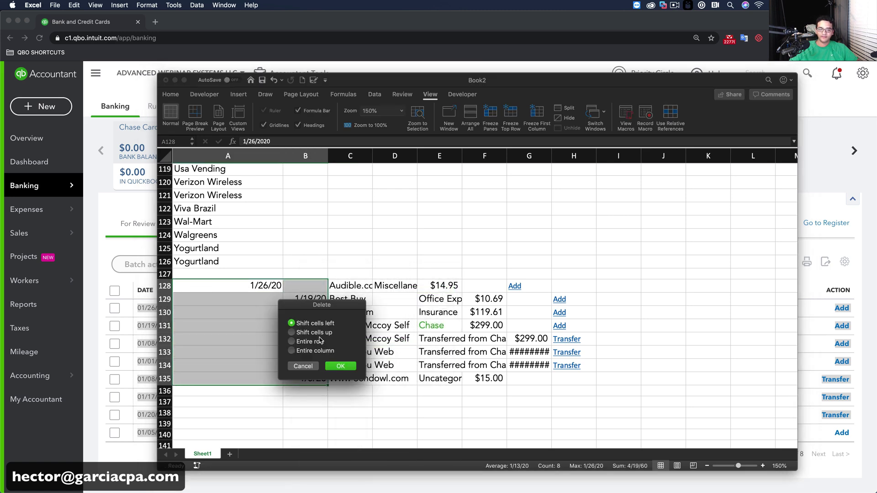
{"action": "left_click", "coordinate": [340, 367]}
{"action": "left_click_drag", "start_coordinate": [306, 156], "coordinate": [574, 156]}
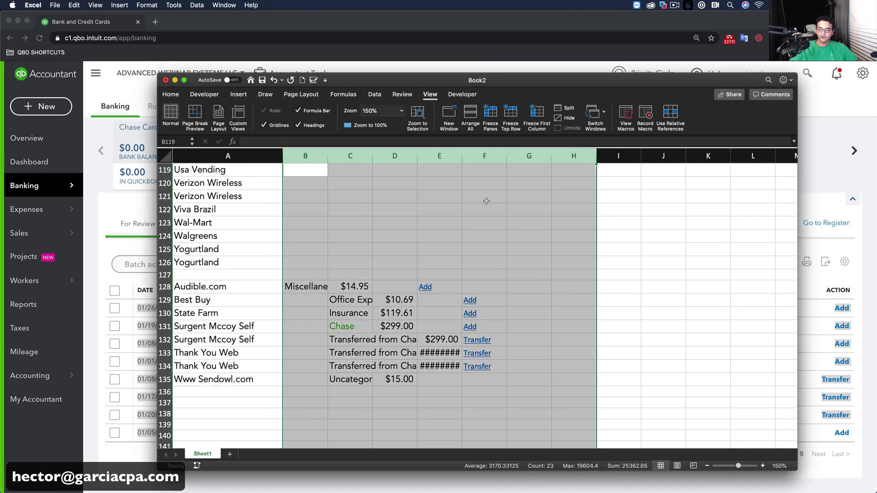
{"action": "right_click", "coordinate": [383, 319]}
{"action": "left_click", "coordinate": [388, 374]}
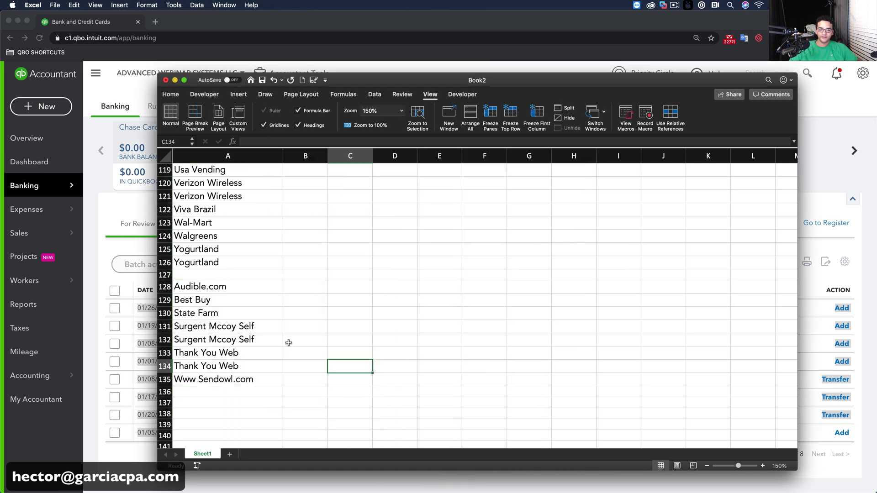
{"action": "right_click", "coordinate": [164, 274]}
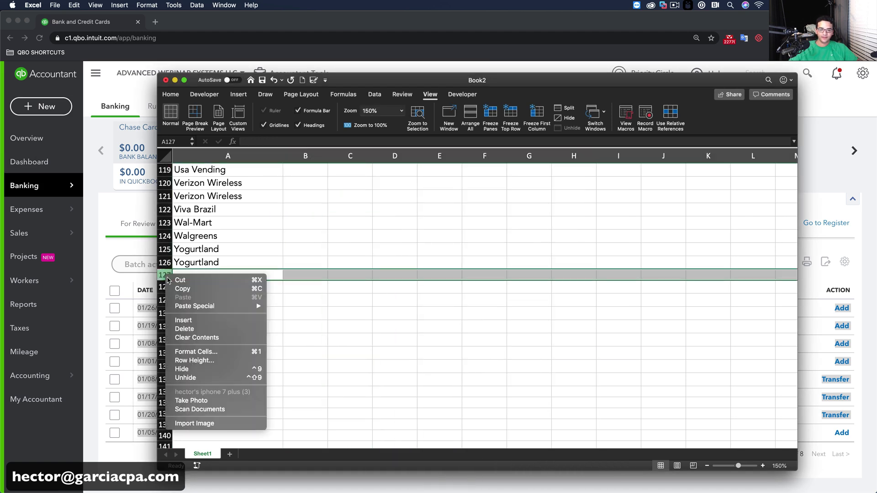
{"action": "left_click", "coordinate": [198, 328]}
{"action": "left_click", "coordinate": [120, 212]}
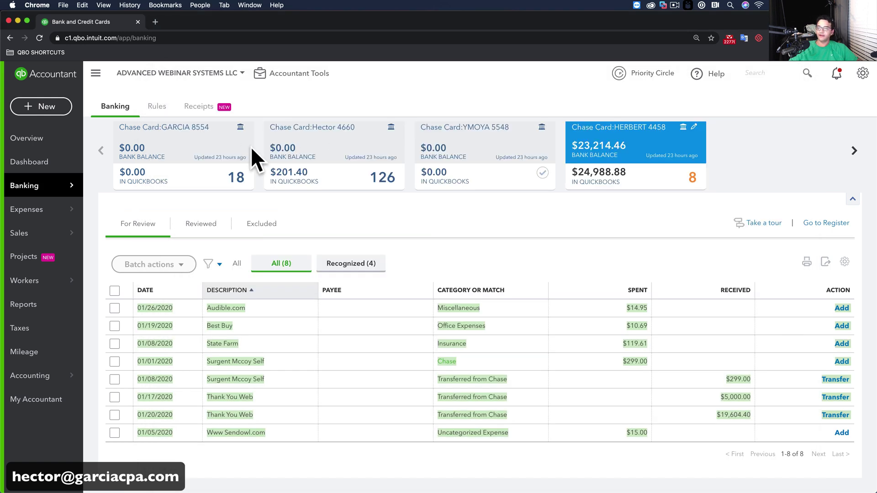
{"action": "left_click", "coordinate": [327, 146]}
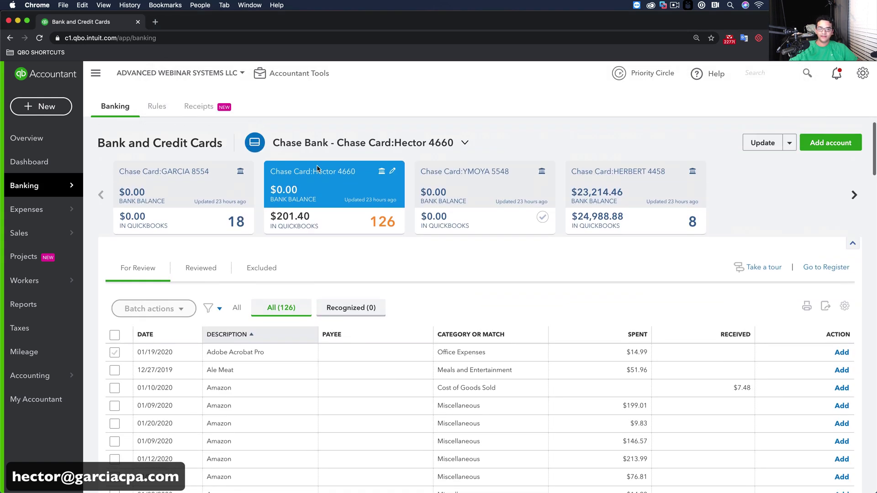
{"action": "left_click", "coordinate": [158, 191]}
{"action": "scroll", "coordinate": [297, 323], "scroll_direction": "down", "scroll_amount": 5}
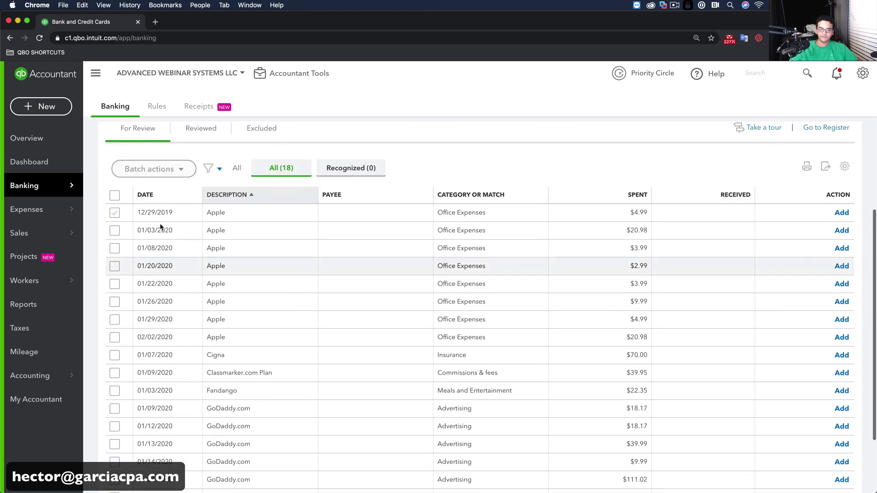
{"action": "scroll", "coordinate": [350, 341], "scroll_direction": "down", "scroll_amount": 3}
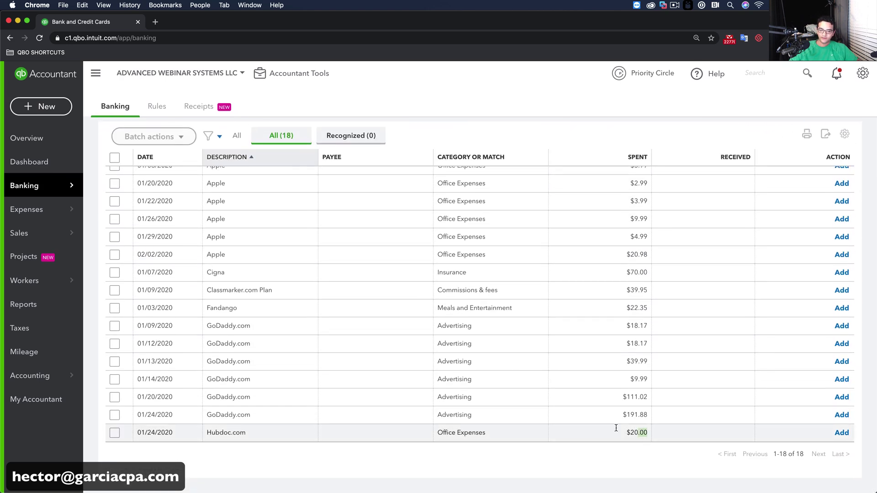
{"action": "left_click_drag", "start_coordinate": [616, 427], "coordinate": [139, 311]}
{"action": "right_click", "coordinate": [151, 312]}
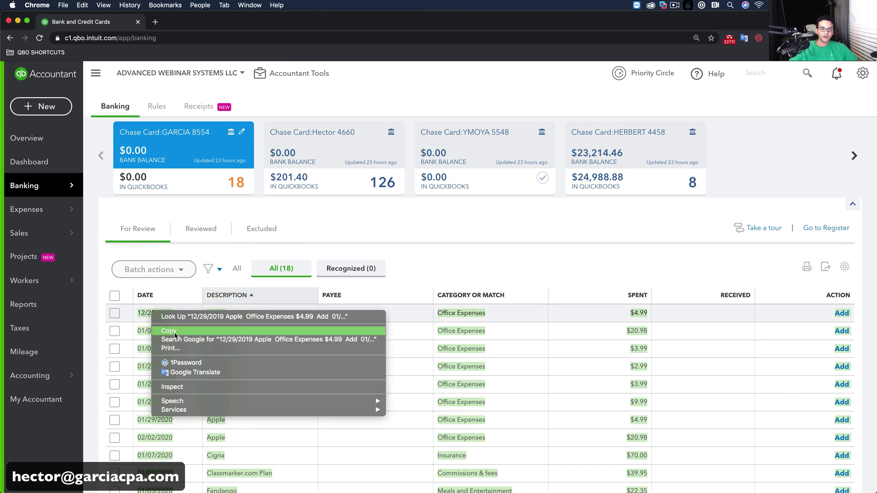
{"action": "left_click", "coordinate": [176, 334]}
Paste the 18 copied transactions at A136 and move Apple from B136 to C136 to align it.
{"action": "key", "text": "super+Tab"}
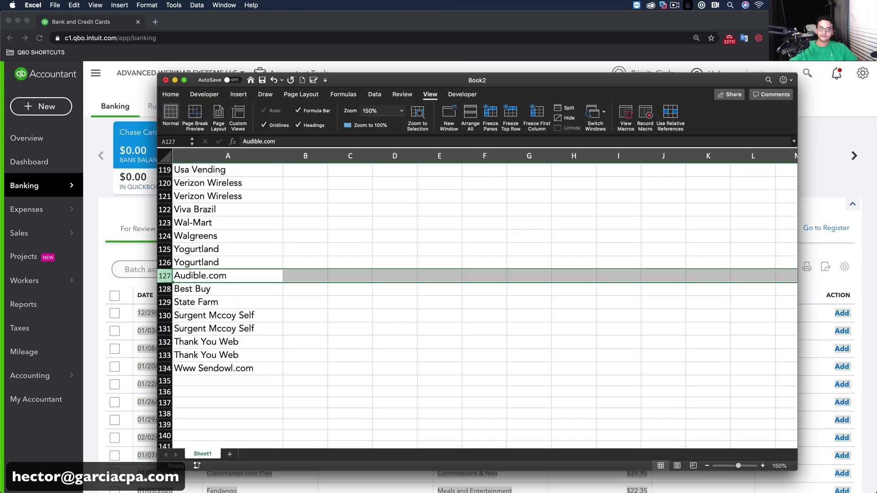
{"action": "left_click", "coordinate": [270, 388]}
{"action": "scroll", "coordinate": [269, 390], "scroll_direction": "down", "scroll_amount": 3}
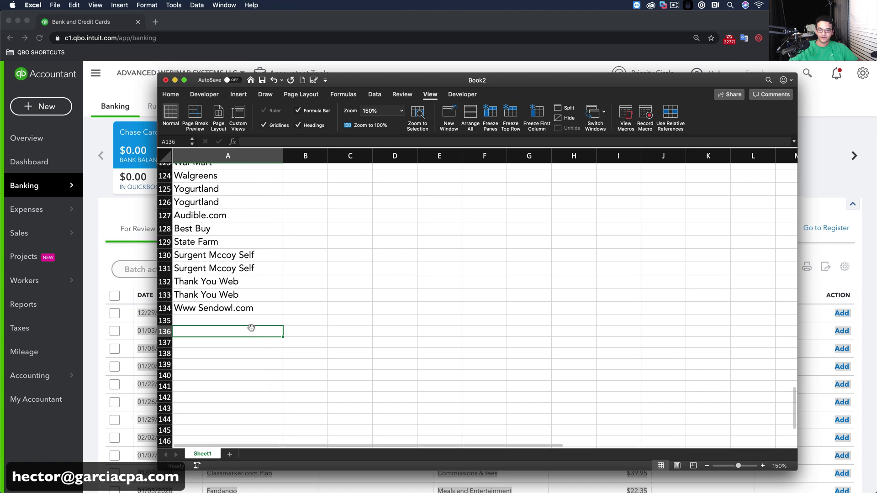
{"action": "right_click", "coordinate": [251, 331]}
{"action": "left_click", "coordinate": [282, 289]}
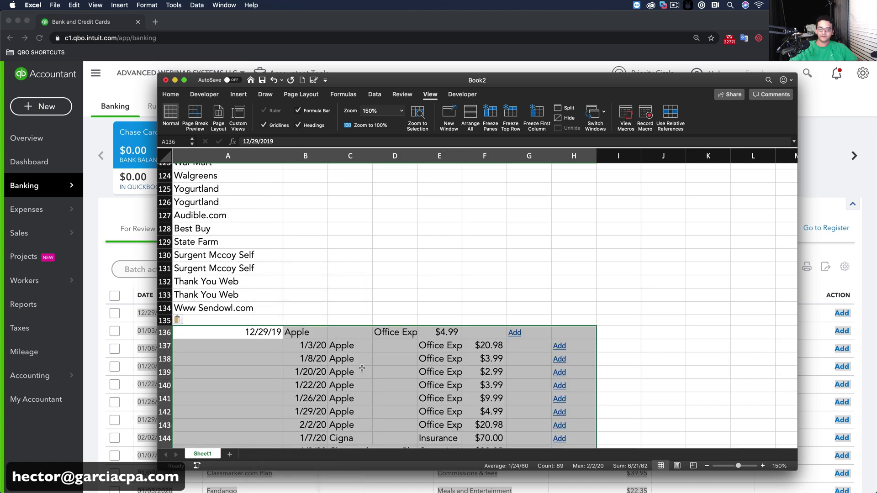
{"action": "left_click", "coordinate": [287, 385]}
{"action": "right_click", "coordinate": [302, 332]}
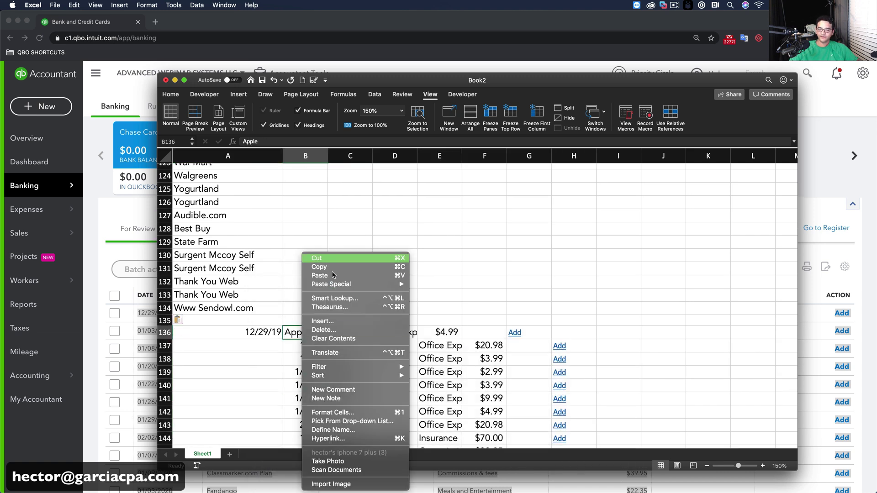
{"action": "left_click", "coordinate": [327, 257]}
{"action": "right_click", "coordinate": [344, 332]}
{"action": "left_click", "coordinate": [360, 289]}
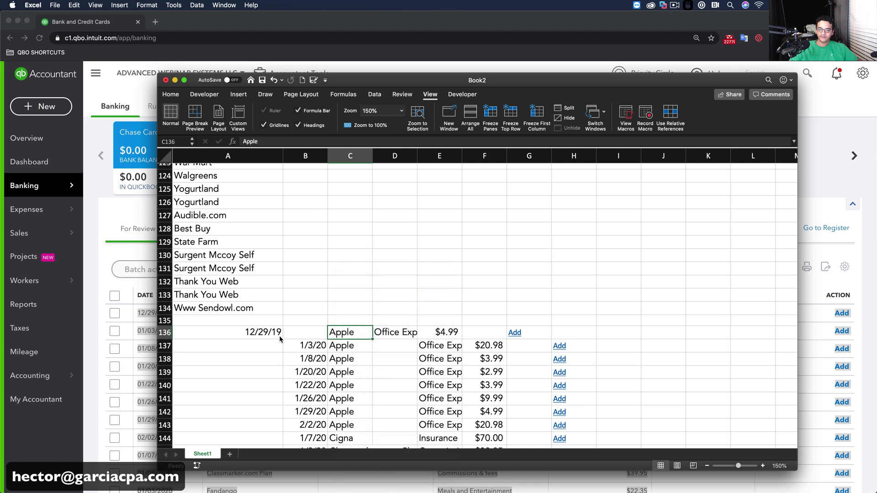
Delete the date cells A136:B153 shifting left, then clear the contents of columns B–G.
{"action": "left_click_drag", "start_coordinate": [242, 331], "coordinate": [314, 422]}
{"action": "right_click", "coordinate": [313, 421]}
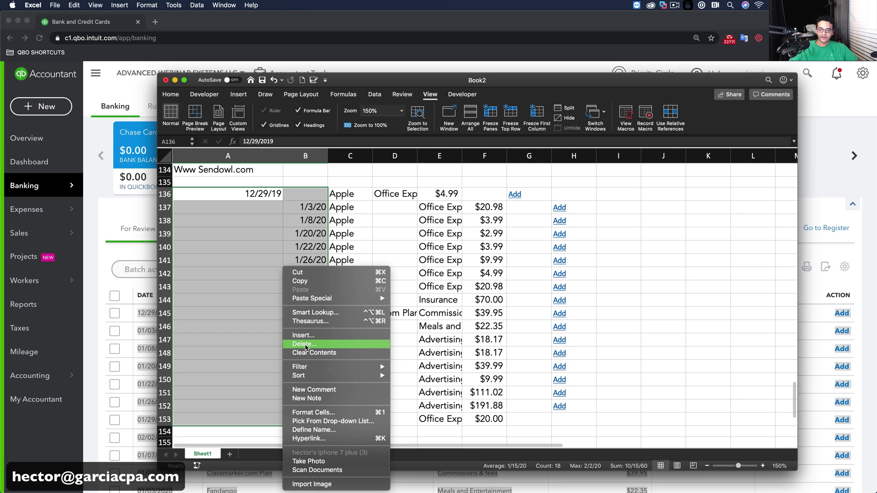
{"action": "left_click", "coordinate": [442, 303]}
{"action": "left_click", "coordinate": [459, 326]}
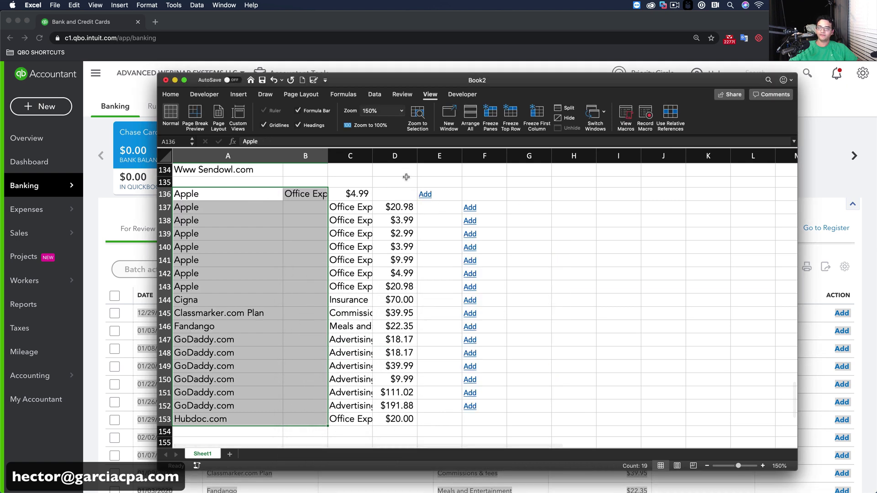
{"action": "left_click_drag", "start_coordinate": [305, 156], "coordinate": [528, 156]}
{"action": "right_click", "coordinate": [388, 234]}
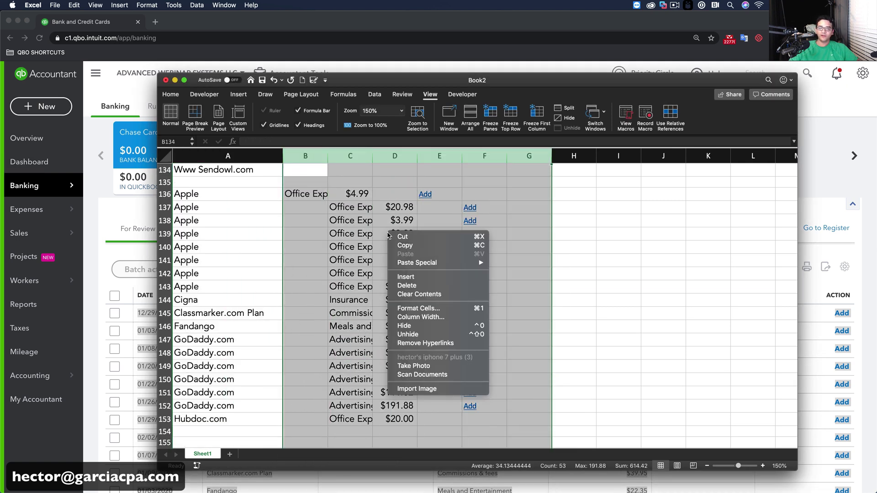
{"action": "left_click", "coordinate": [419, 294]}
Delete the empty row 135 and return to the QuickBooks Banking page.
{"action": "left_click", "coordinate": [165, 181]}
{"action": "right_click", "coordinate": [166, 182]}
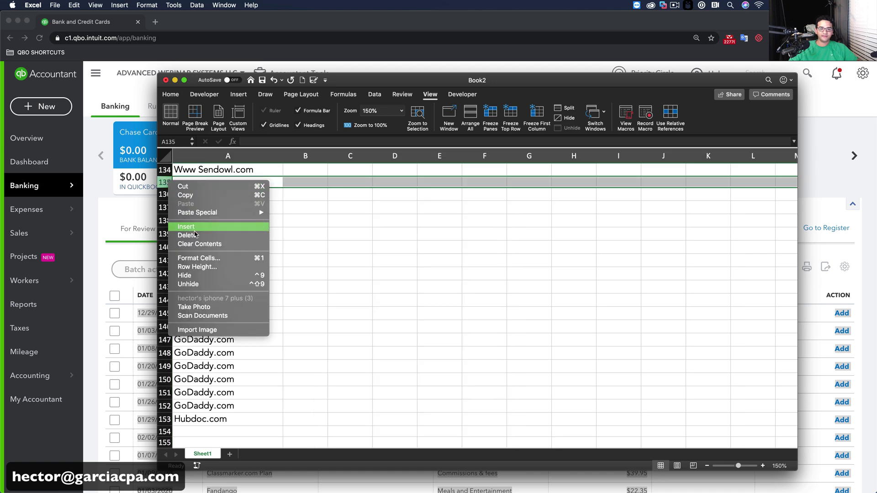
{"action": "left_click", "coordinate": [196, 237]}
{"action": "scroll", "coordinate": [267, 254], "scroll_direction": "up", "scroll_amount": 10}
{"action": "scroll", "coordinate": [267, 254], "scroll_direction": "down", "scroll_amount": 10}
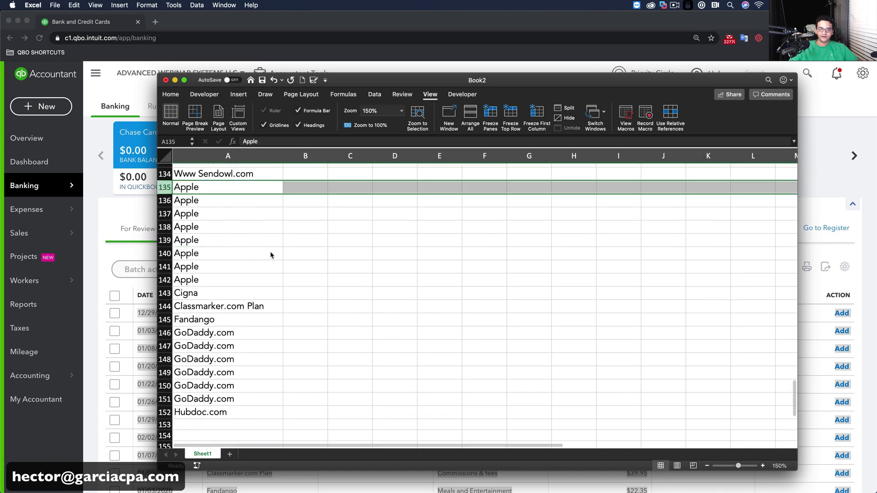
{"action": "left_click", "coordinate": [126, 237]}
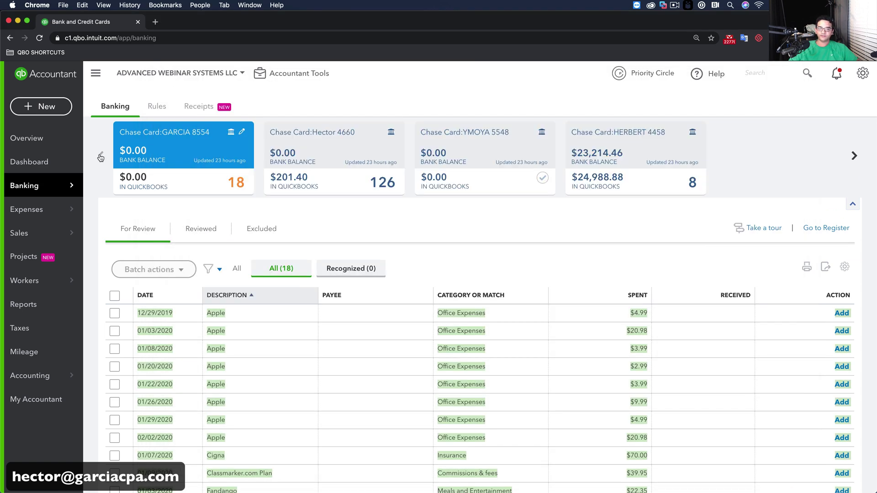
{"action": "left_click", "coordinate": [287, 145]}
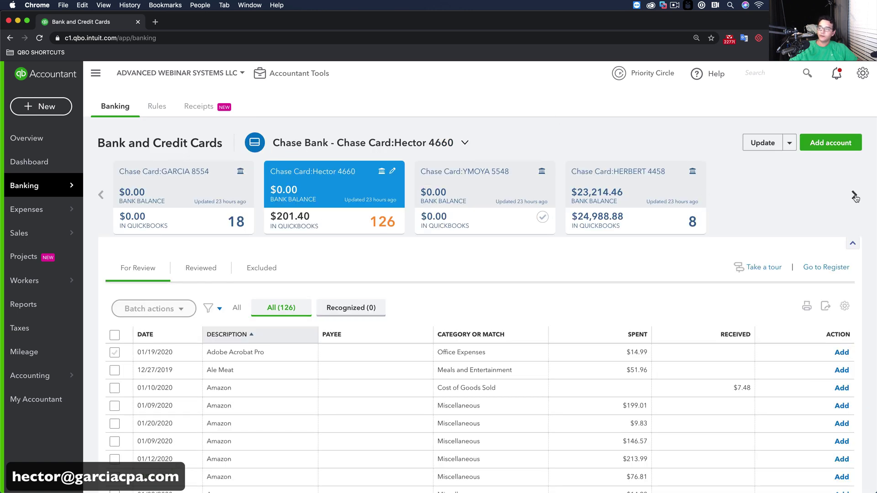
{"action": "left_click", "coordinate": [854, 195]}
{"action": "left_click", "coordinate": [602, 190]}
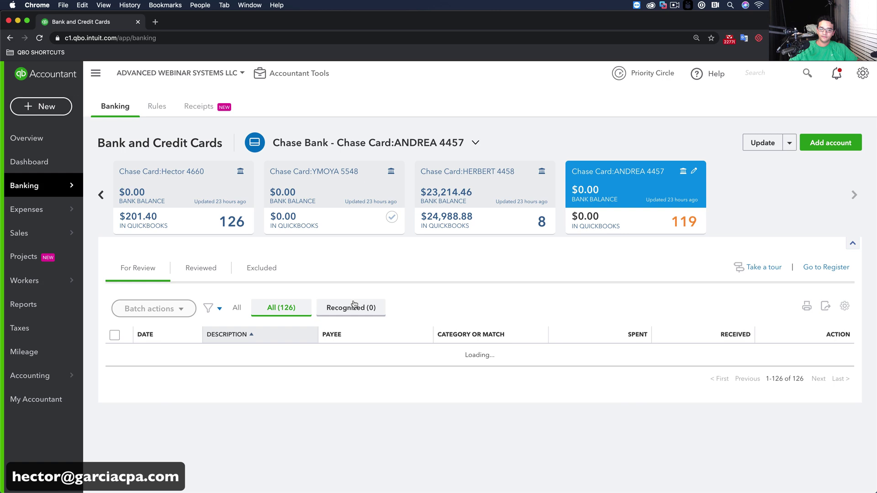
{"action": "scroll", "coordinate": [292, 400], "scroll_direction": "down", "scroll_amount": 10}
{"action": "scroll", "coordinate": [295, 403], "scroll_direction": "down", "scroll_amount": 15}
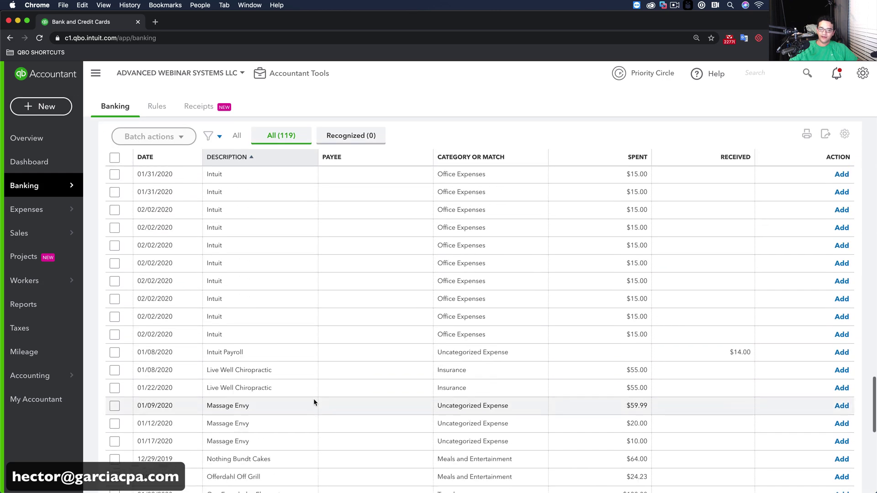
{"action": "left_click_drag", "start_coordinate": [646, 432], "coordinate": [132, 352]}
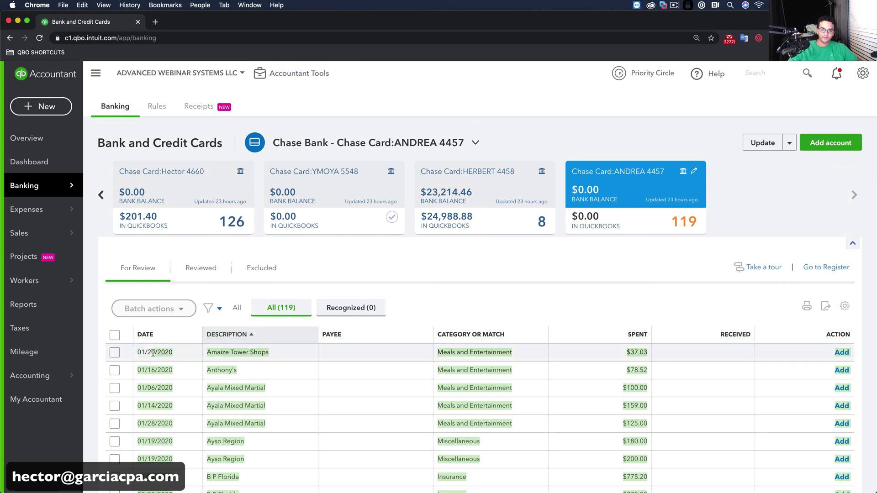
{"action": "right_click", "coordinate": [148, 351]}
{"action": "left_click", "coordinate": [169, 369]}
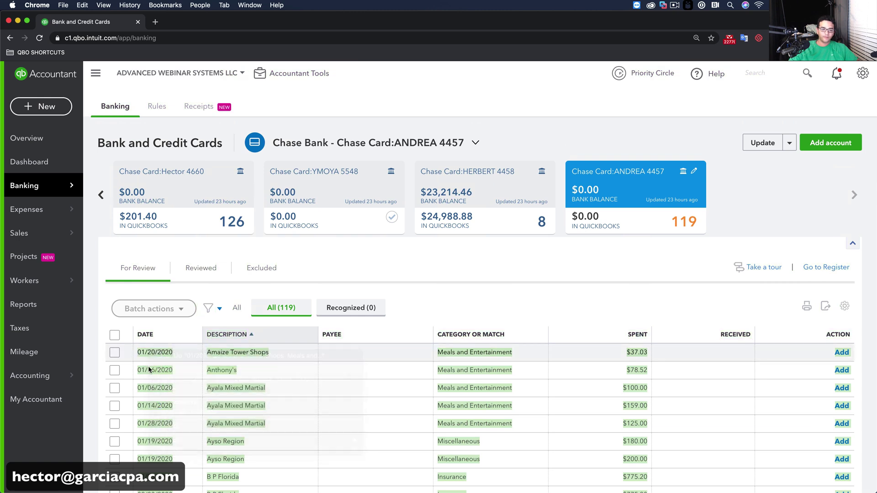
Paste the 4457 card's transactions at A154 and move the misplaced vendor name from B154 to C154.
{"action": "key", "text": "super+Tab"}
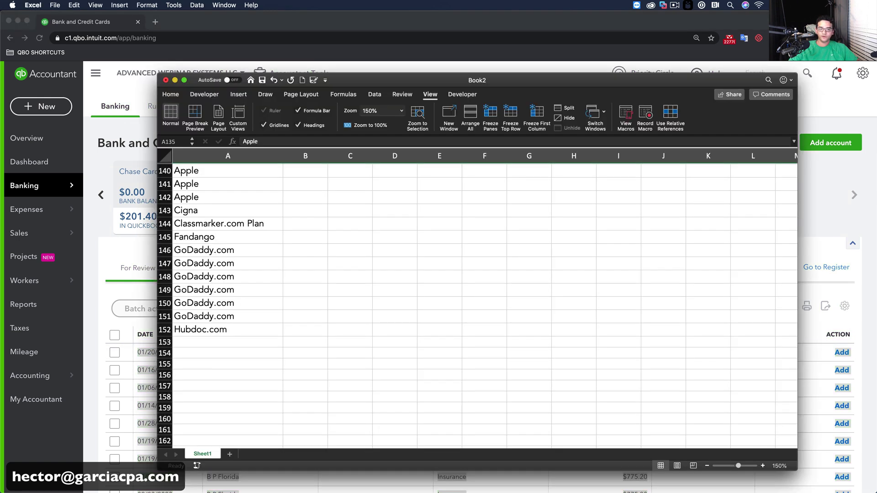
{"action": "left_click", "coordinate": [250, 353]}
{"action": "right_click", "coordinate": [254, 354]}
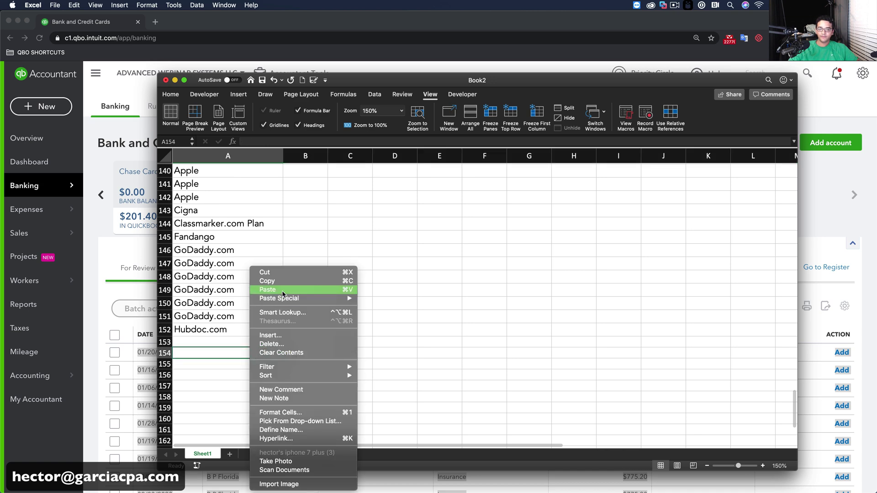
{"action": "left_click", "coordinate": [267, 289]}
{"action": "right_click", "coordinate": [297, 353]}
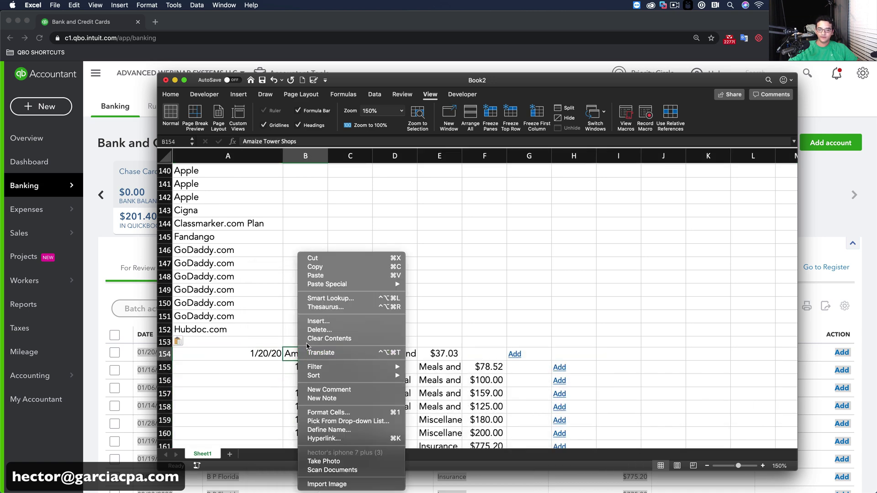
{"action": "left_click", "coordinate": [315, 266]}
{"action": "left_click", "coordinate": [355, 352]}
{"action": "right_click", "coordinate": [354, 352]}
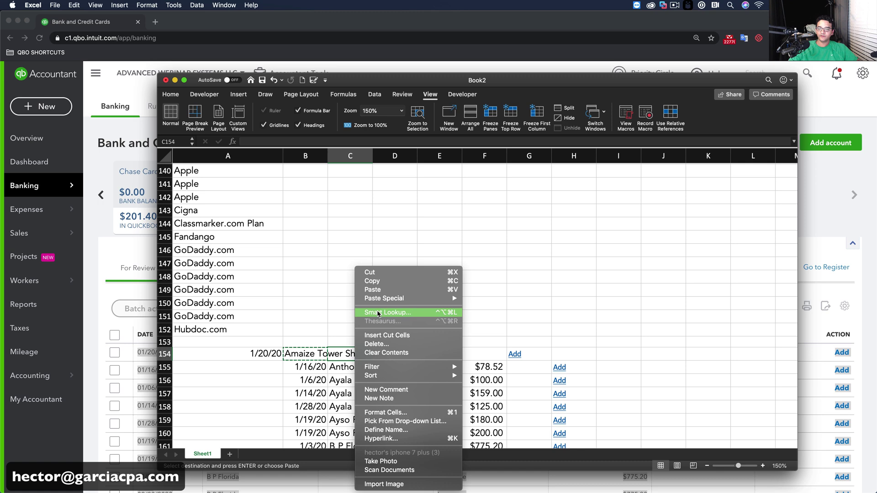
{"action": "left_click", "coordinate": [379, 290]}
Delete A154:B272 shifting cells left, then clear the contents of columns B–H.
{"action": "left_click", "coordinate": [268, 358]}
{"action": "scroll", "coordinate": [268, 362], "scroll_direction": "down", "scroll_amount": 20}
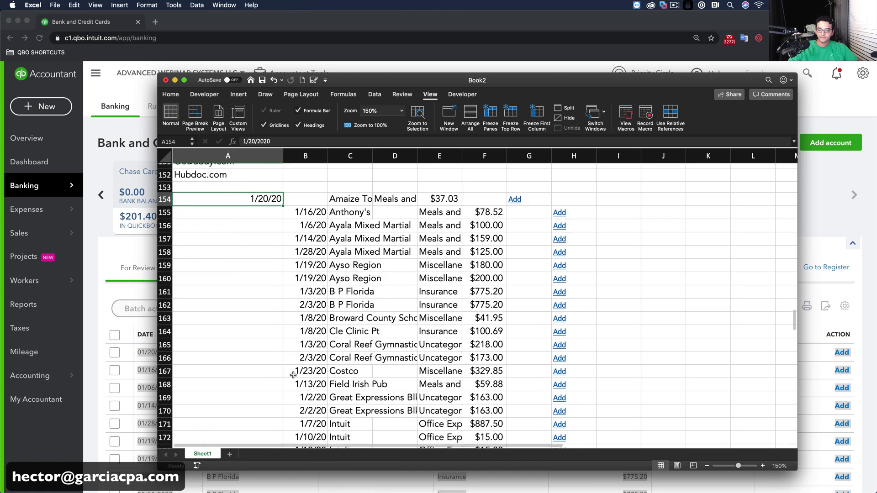
{"action": "scroll", "coordinate": [295, 373], "scroll_direction": "down", "scroll_amount": 20}
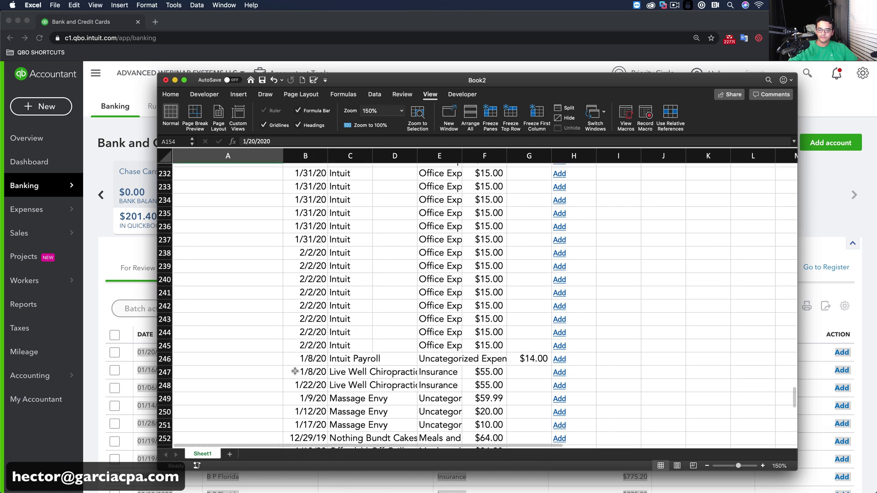
{"action": "left_click", "coordinate": [307, 313], "text": "shift"}
{"action": "right_click", "coordinate": [300, 286]}
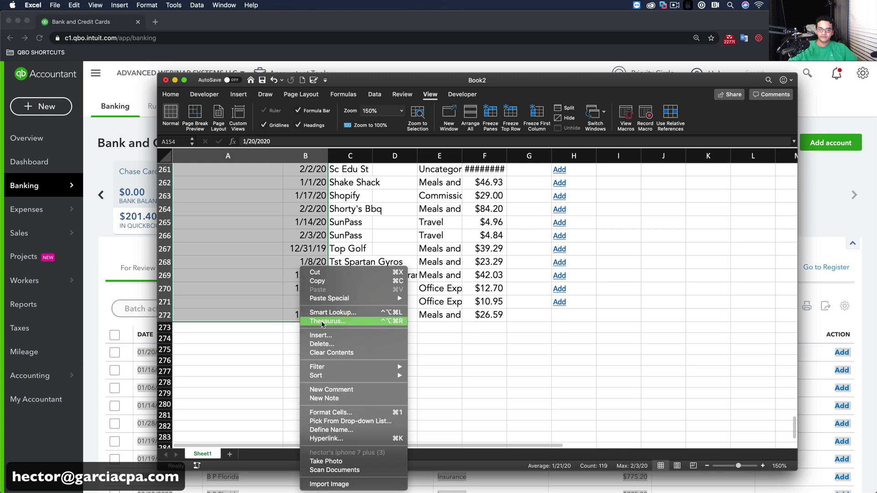
{"action": "left_click", "coordinate": [327, 346]}
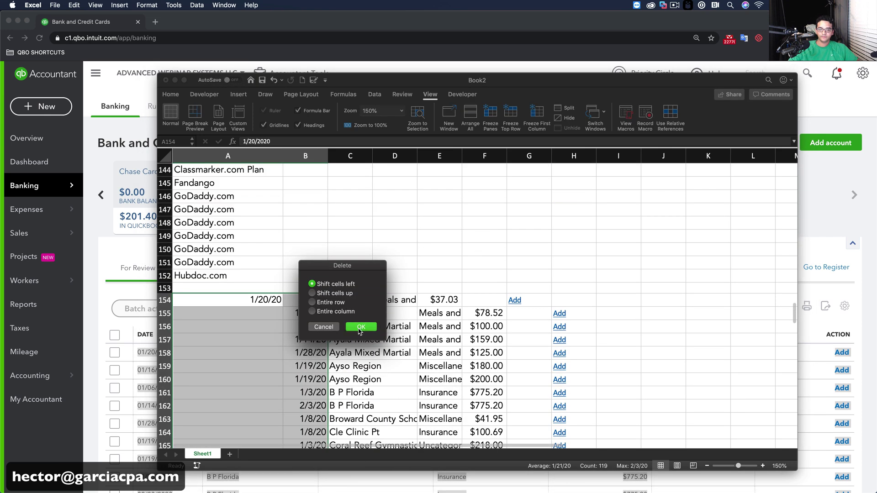
{"action": "left_click", "coordinate": [360, 327]}
{"action": "left_click_drag", "start_coordinate": [305, 156], "coordinate": [445, 175]}
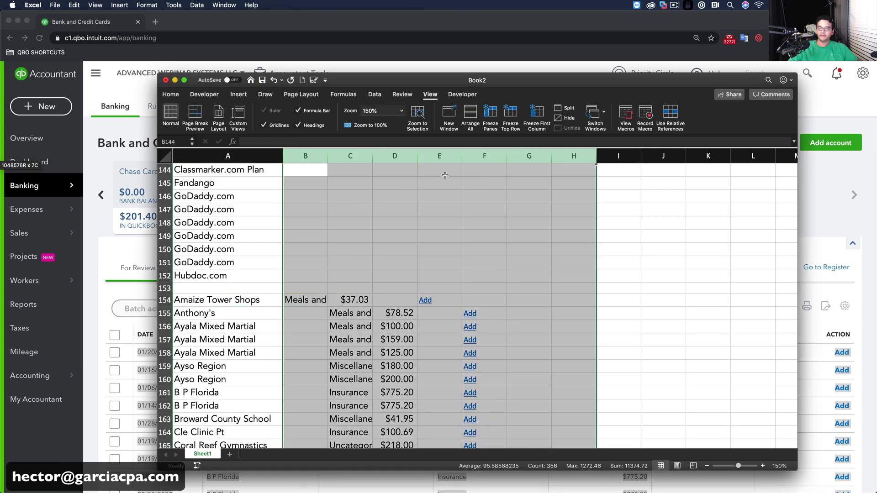
{"action": "right_click", "coordinate": [318, 153]}
{"action": "left_click", "coordinate": [370, 206]}
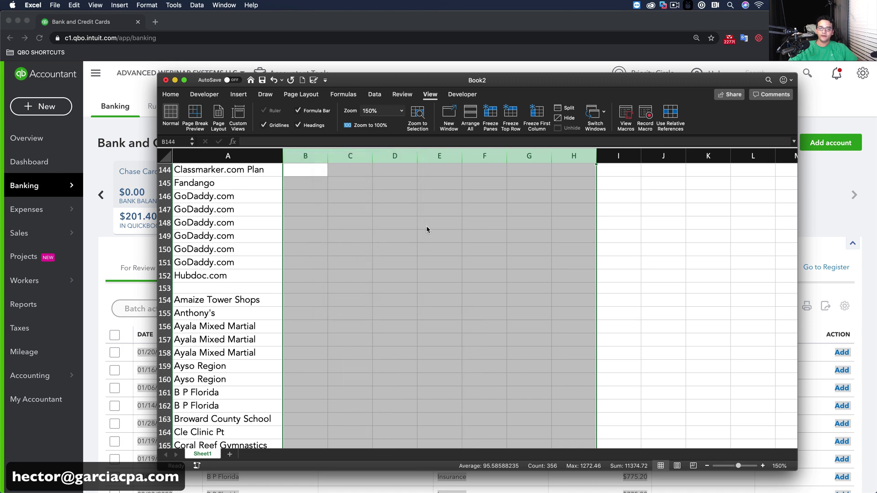
{"action": "left_click", "coordinate": [427, 230]}
{"action": "scroll", "coordinate": [261, 235], "scroll_direction": "up", "scroll_amount": 20}
Sort column A's vendor names A to Z.
{"action": "left_click", "coordinate": [215, 156]}
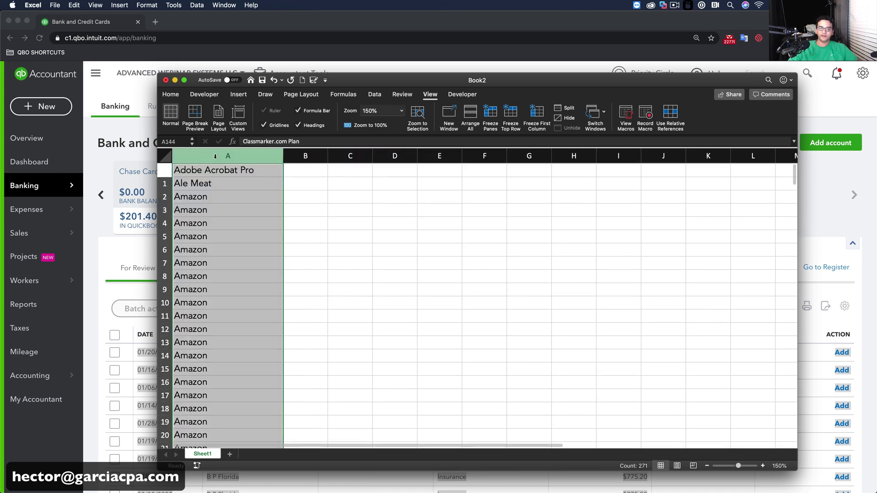
{"action": "scroll", "coordinate": [233, 247], "scroll_direction": "down", "scroll_amount": 20}
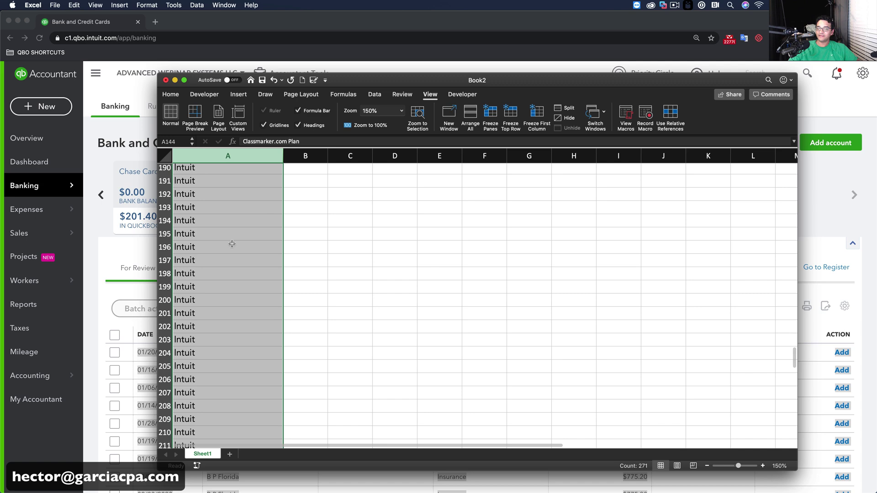
{"action": "scroll", "coordinate": [232, 244], "scroll_direction": "down", "scroll_amount": 20}
{"action": "scroll", "coordinate": [234, 241], "scroll_direction": "up", "scroll_amount": 15}
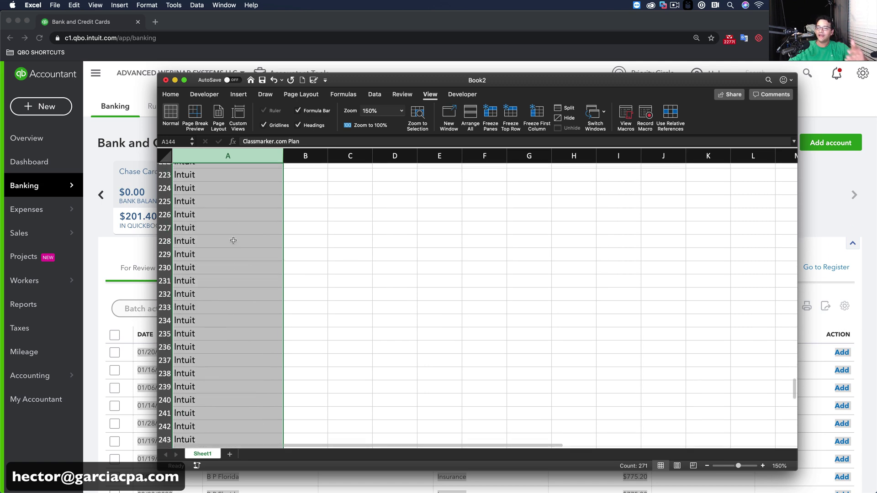
{"action": "scroll", "coordinate": [233, 240], "scroll_direction": "up", "scroll_amount": 20}
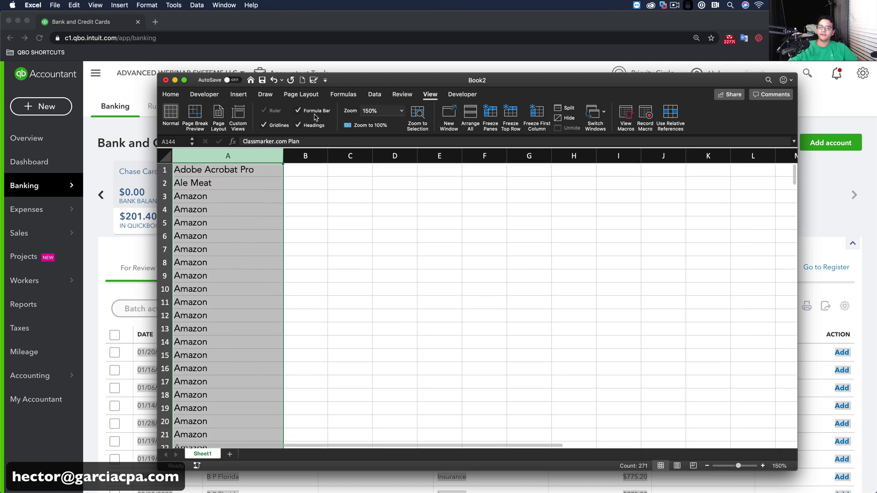
{"action": "left_click", "coordinate": [375, 94]}
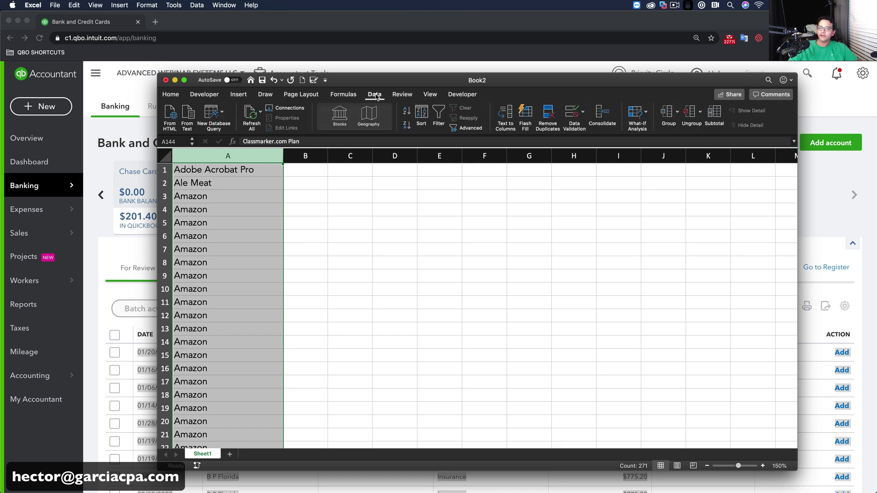
{"action": "left_click", "coordinate": [421, 113]}
{"action": "key", "text": "Return"}
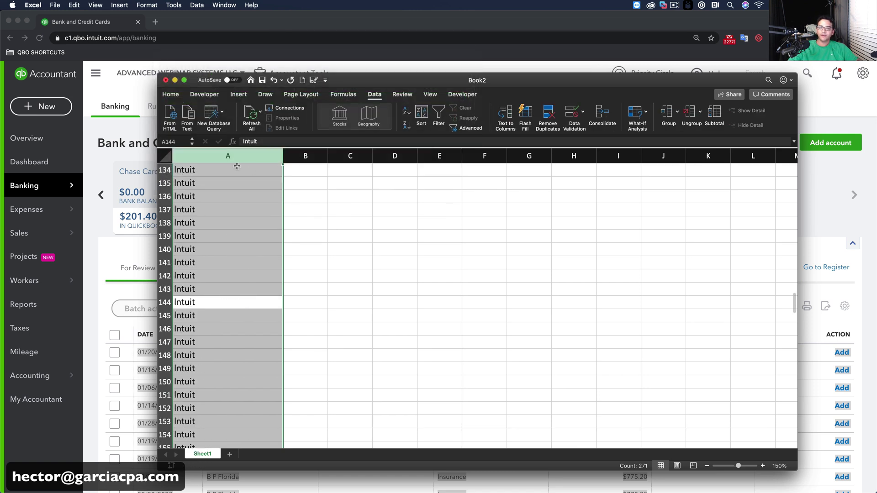
Remove duplicate vendor names from column A and dismiss the result message.
{"action": "scroll", "coordinate": [348, 196], "scroll_direction": "up", "scroll_amount": 20}
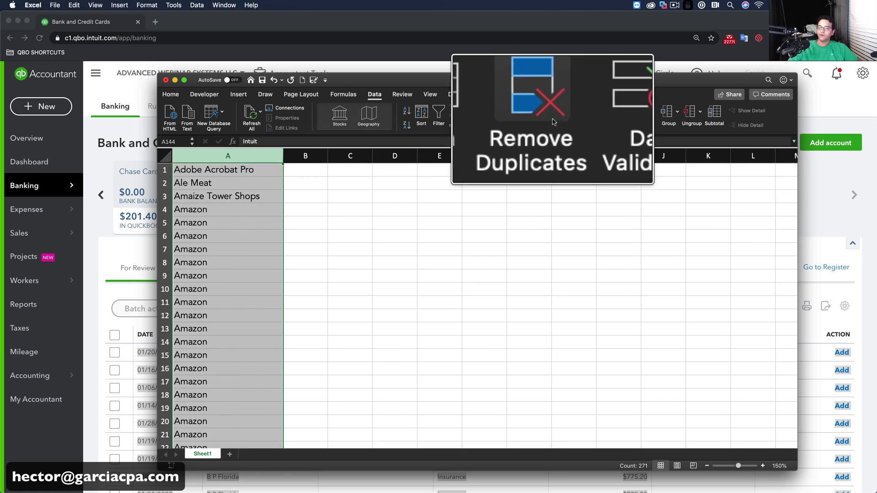
{"action": "left_click", "coordinate": [550, 120]}
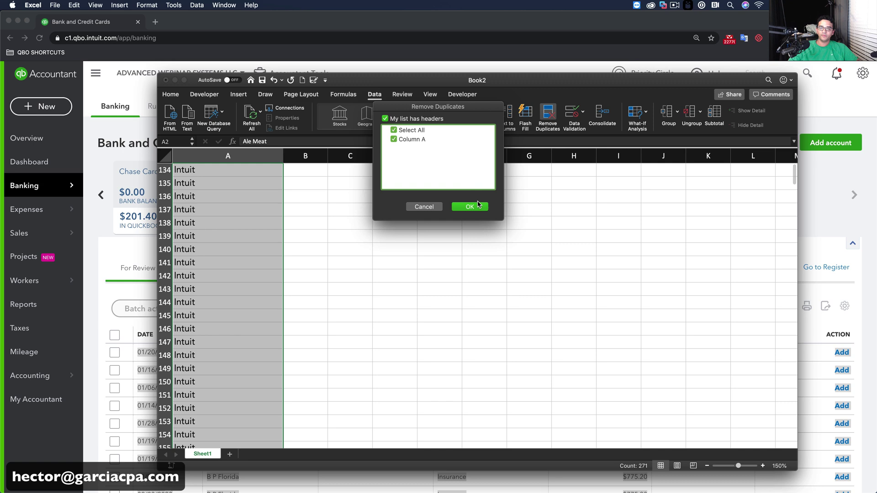
{"action": "left_click", "coordinate": [469, 206]}
{"action": "left_click", "coordinate": [506, 172]}
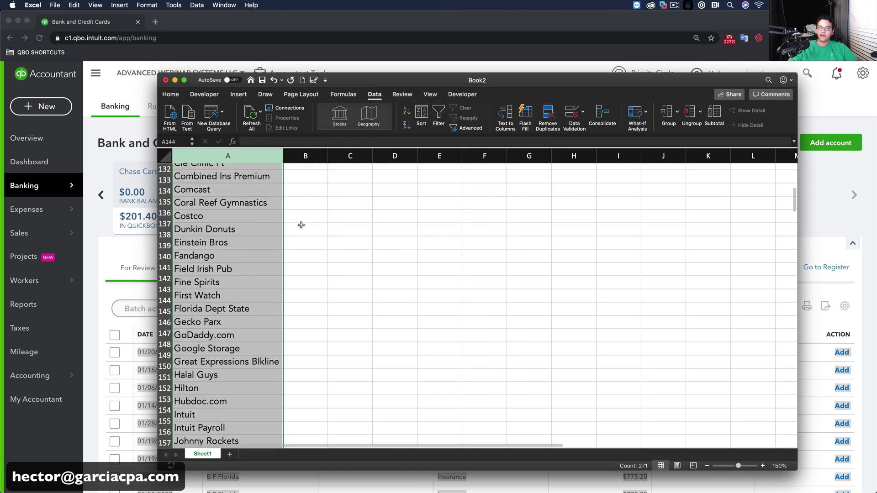
{"action": "left_click", "coordinate": [294, 234]}
{"action": "scroll", "coordinate": [258, 219], "scroll_direction": "up", "scroll_amount": 15}
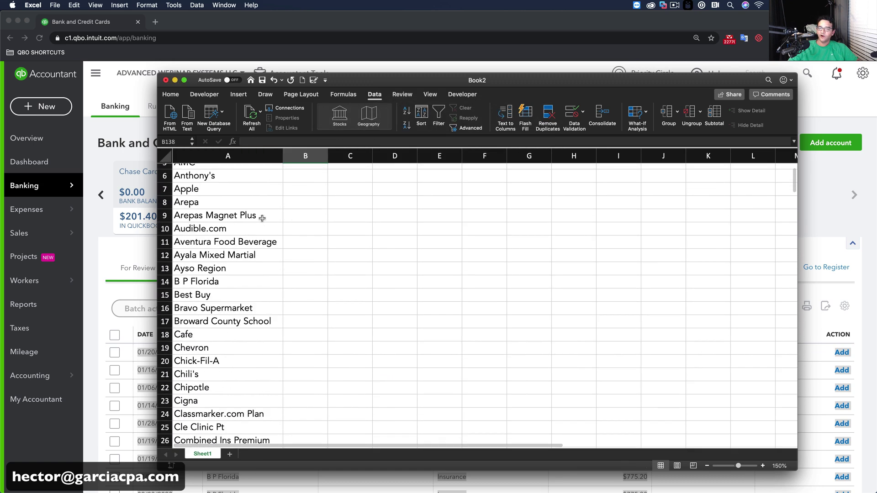
{"action": "scroll", "coordinate": [260, 217], "scroll_direction": "down", "scroll_amount": 15}
{"action": "scroll", "coordinate": [246, 217], "scroll_direction": "up", "scroll_amount": 3}
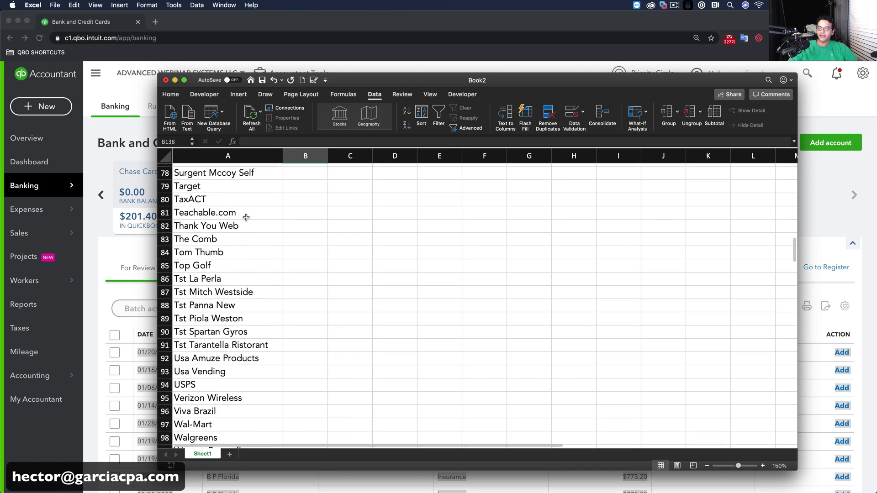
{"action": "scroll", "coordinate": [246, 217], "scroll_direction": "up", "scroll_amount": 10}
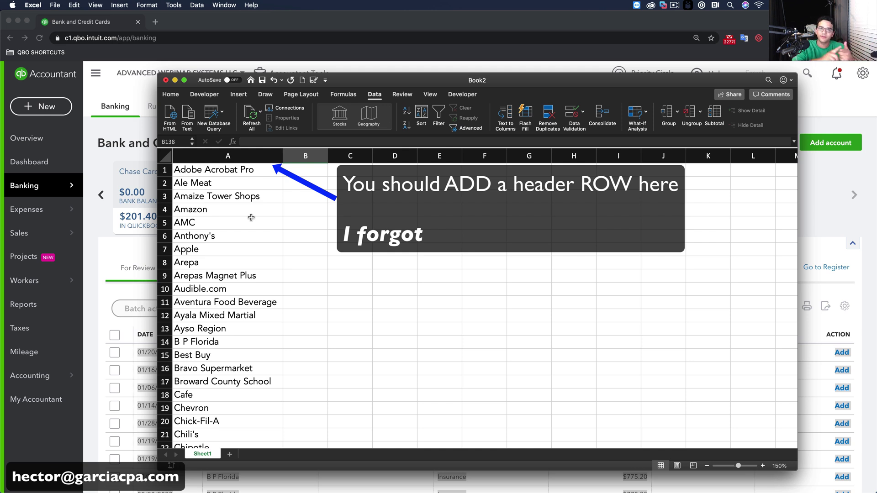
{"action": "left_click", "coordinate": [306, 302]}
{"action": "scroll", "coordinate": [297, 302], "scroll_direction": "down", "scroll_amount": 10}
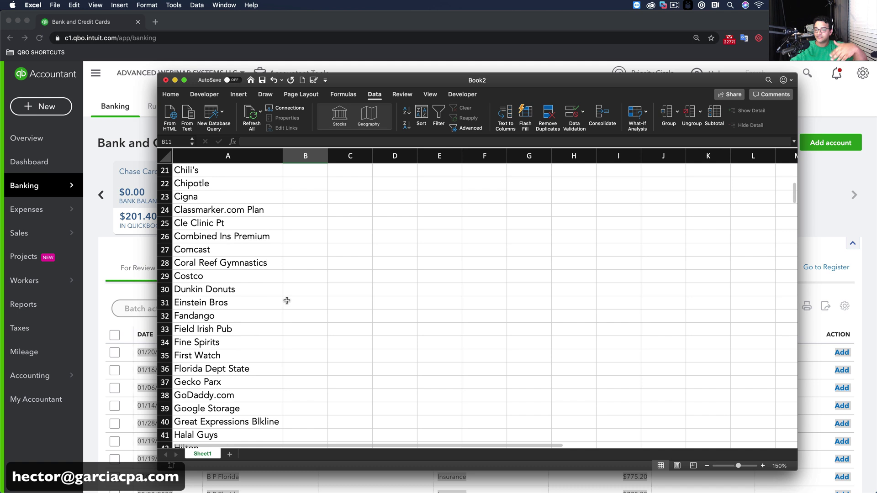
{"action": "scroll", "coordinate": [276, 302], "scroll_direction": "down", "scroll_amount": 6}
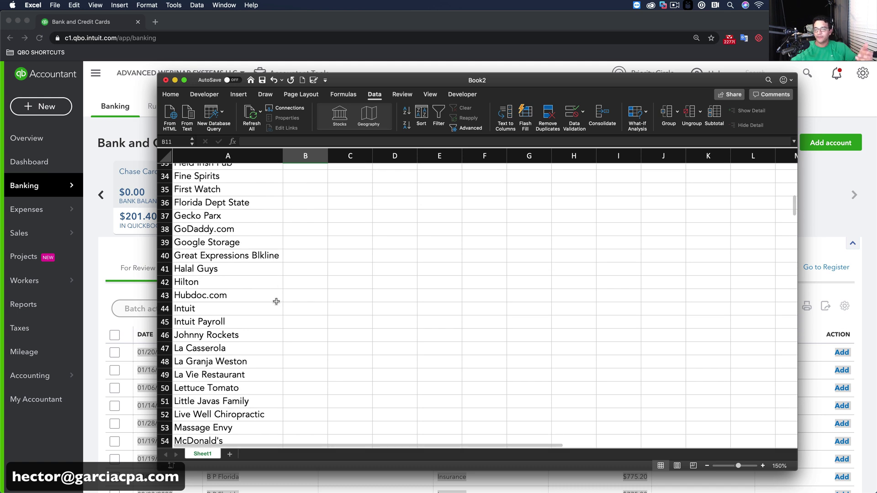
{"action": "scroll", "coordinate": [276, 301], "scroll_direction": "down", "scroll_amount": 14}
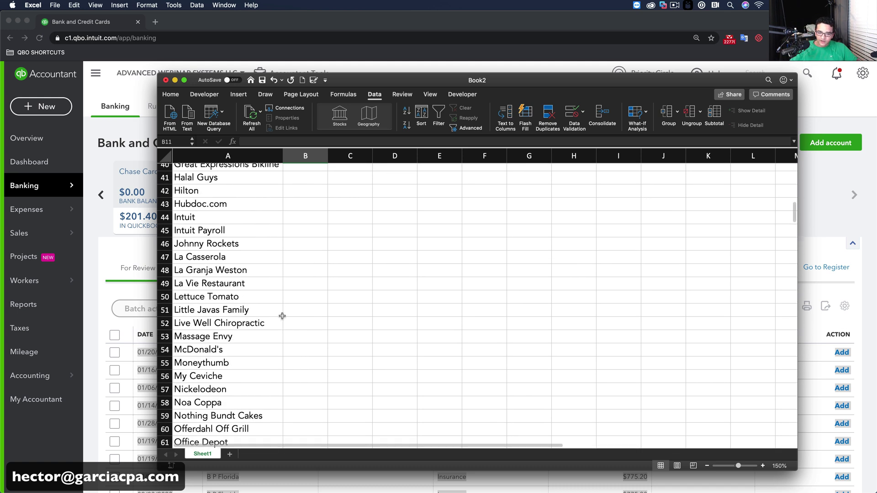
{"action": "scroll", "coordinate": [226, 304], "scroll_direction": "down", "scroll_amount": 9}
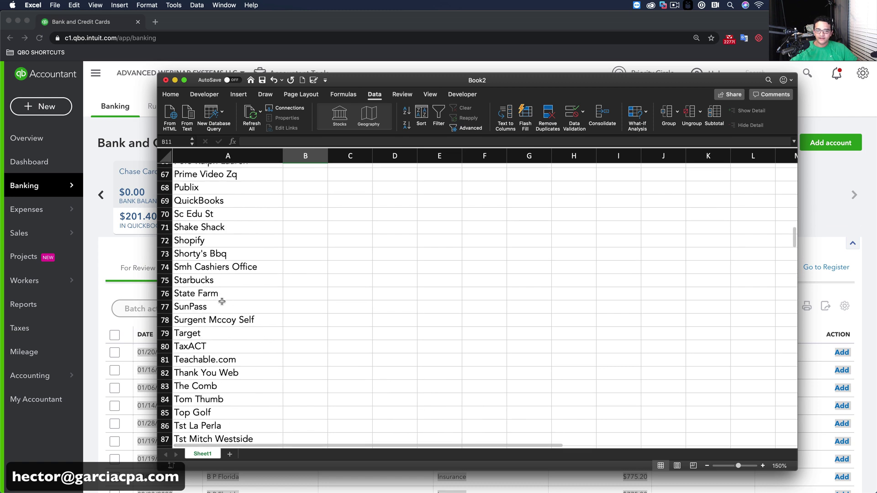
In A86:A91, replace 'Tst ' with nothing to strip the prefix from all six names.
{"action": "left_click", "coordinate": [209, 264]}
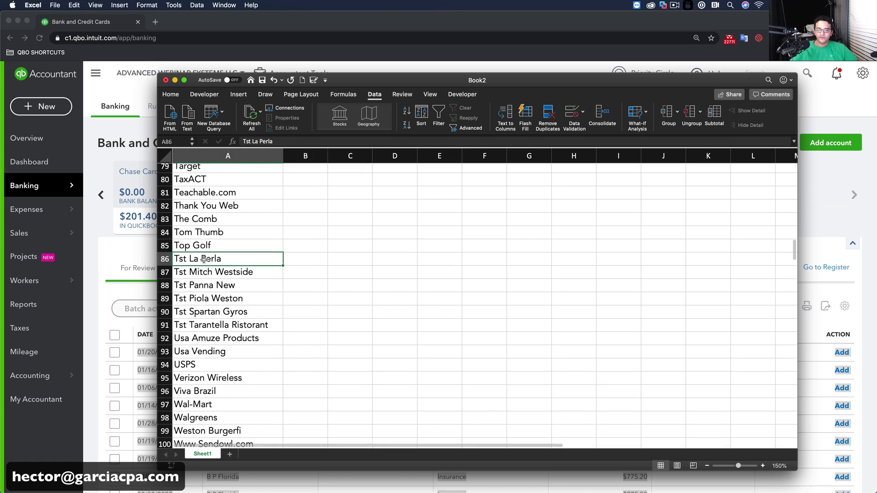
{"action": "left_click", "coordinate": [208, 329], "text": "shift"}
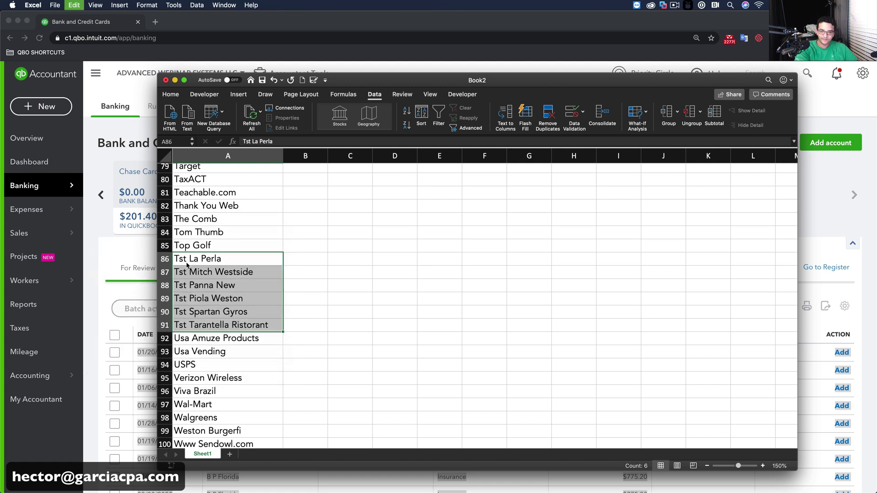
{"action": "key", "text": "cmd+f"}
{"action": "left_click", "coordinate": [365, 220]}
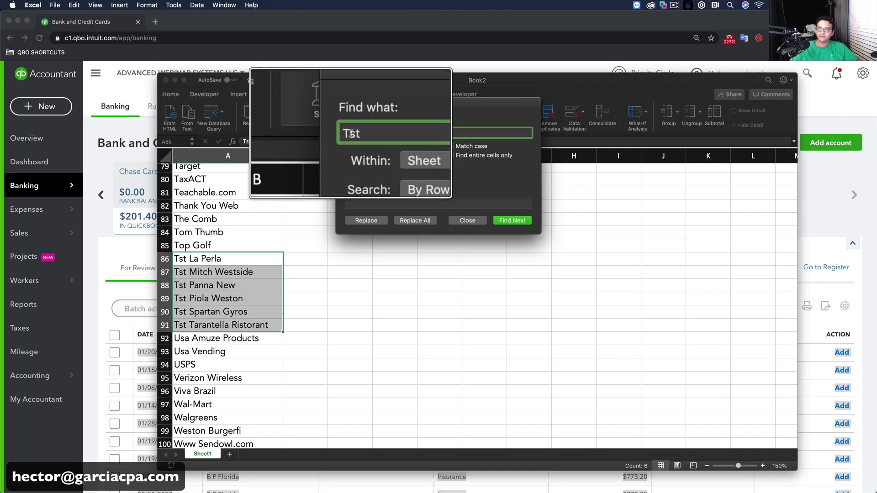
{"action": "left_click", "coordinate": [362, 203]}
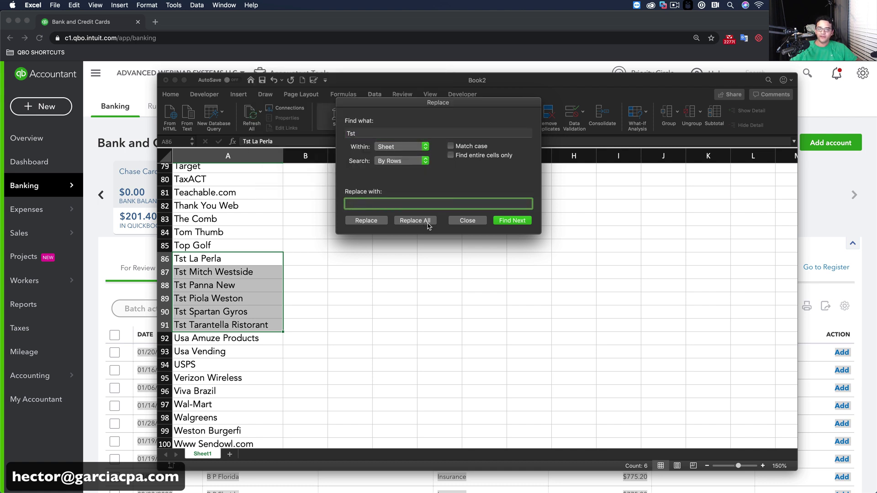
{"action": "left_click", "coordinate": [427, 223]}
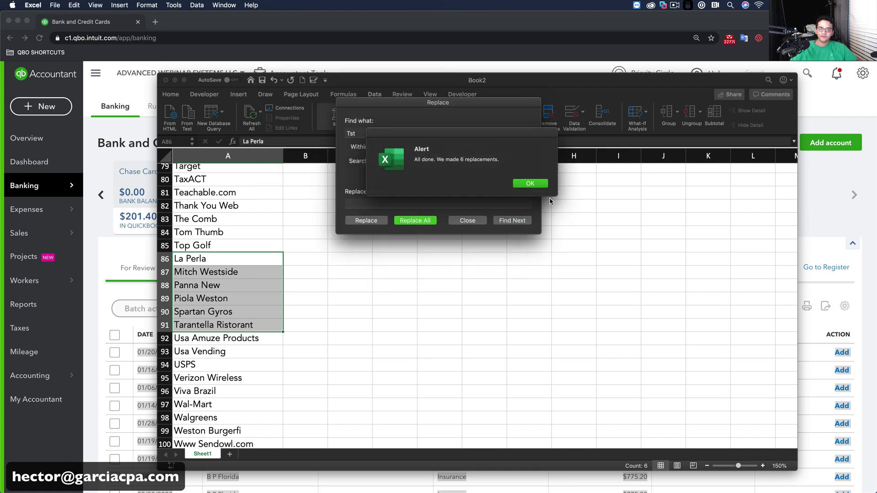
{"action": "left_click", "coordinate": [529, 183]}
Close Find and Replace and save the workbook to the Desktop as 'vendor list'.
{"action": "left_click", "coordinate": [467, 220]}
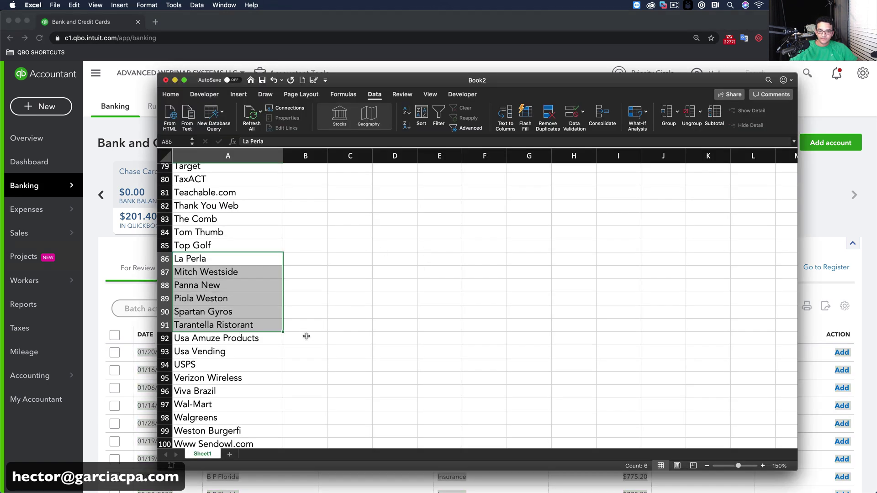
{"action": "left_click", "coordinate": [307, 336]}
{"action": "scroll", "coordinate": [283, 332], "scroll_direction": "down", "scroll_amount": 3}
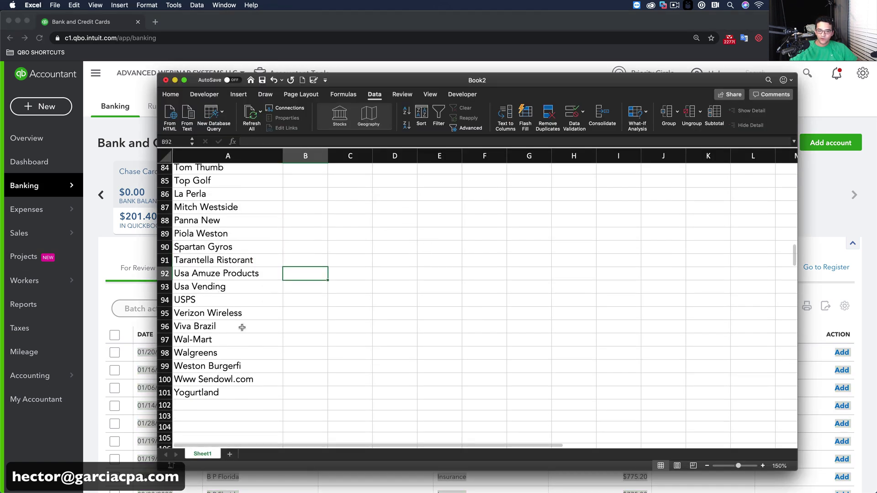
{"action": "scroll", "coordinate": [231, 361], "scroll_direction": "up", "scroll_amount": 10}
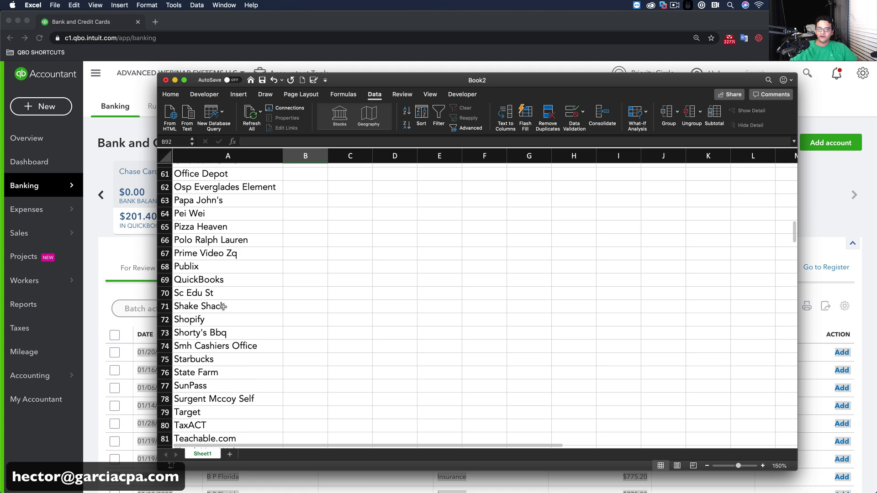
{"action": "scroll", "coordinate": [223, 309], "scroll_direction": "up", "scroll_amount": 20}
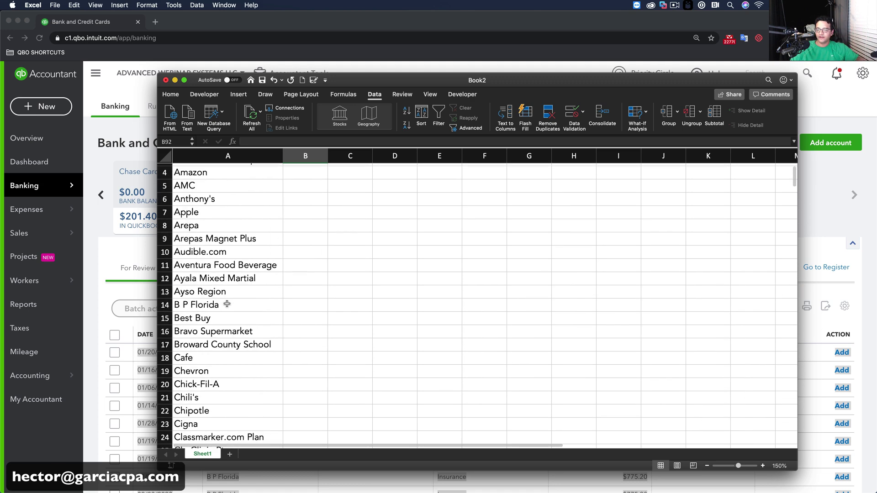
{"action": "left_click", "coordinate": [261, 81]}
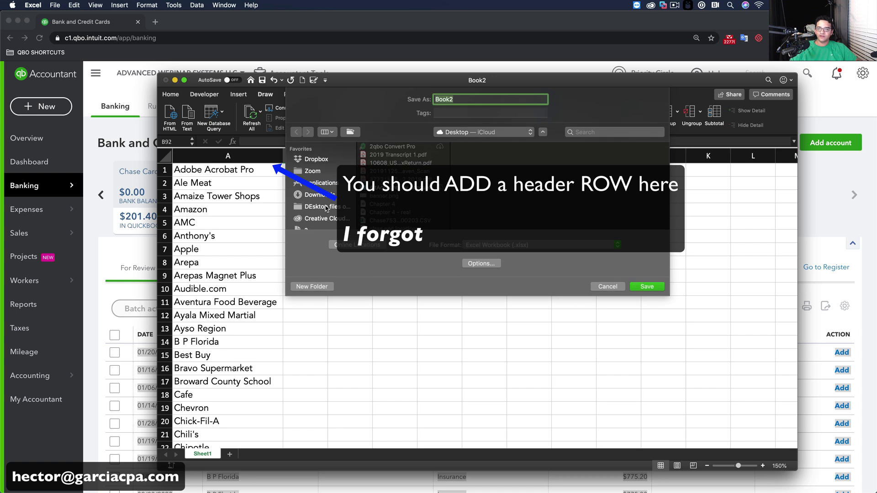
{"action": "scroll", "coordinate": [327, 208], "scroll_direction": "down", "scroll_amount": 5}
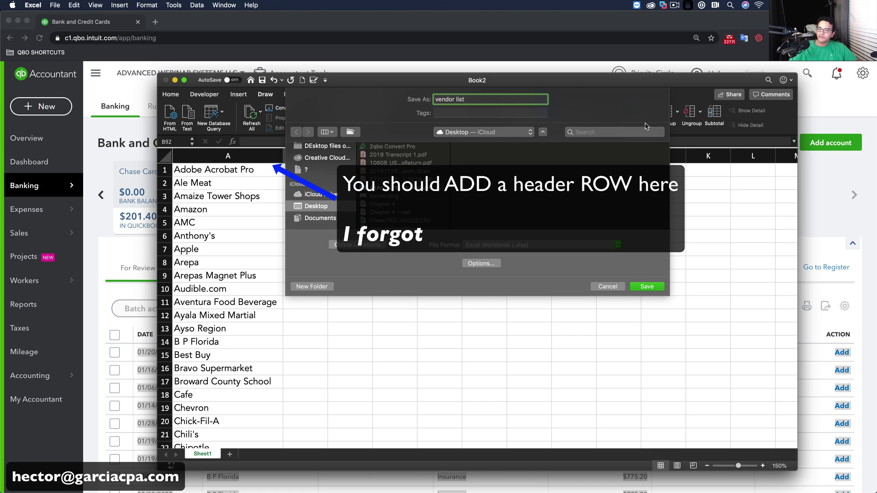
{"action": "left_click", "coordinate": [650, 287]}
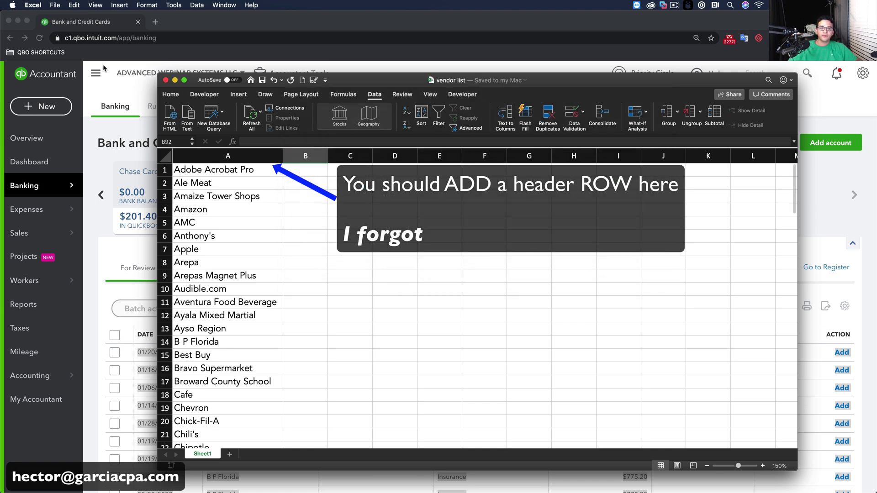
Return to Banking, view the Amaize Tower Shops transaction, and sort transactions by payee.
{"action": "left_click", "coordinate": [106, 97]}
{"action": "left_click", "coordinate": [356, 349]}
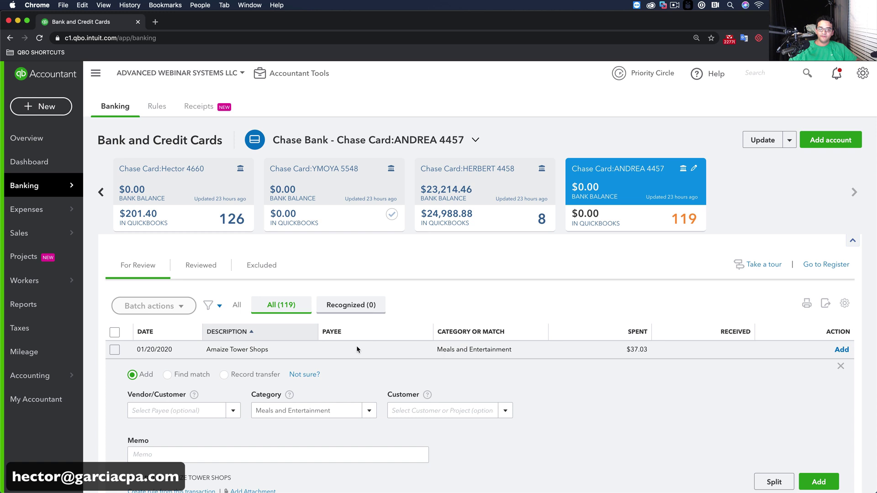
{"action": "left_click", "coordinate": [385, 327]}
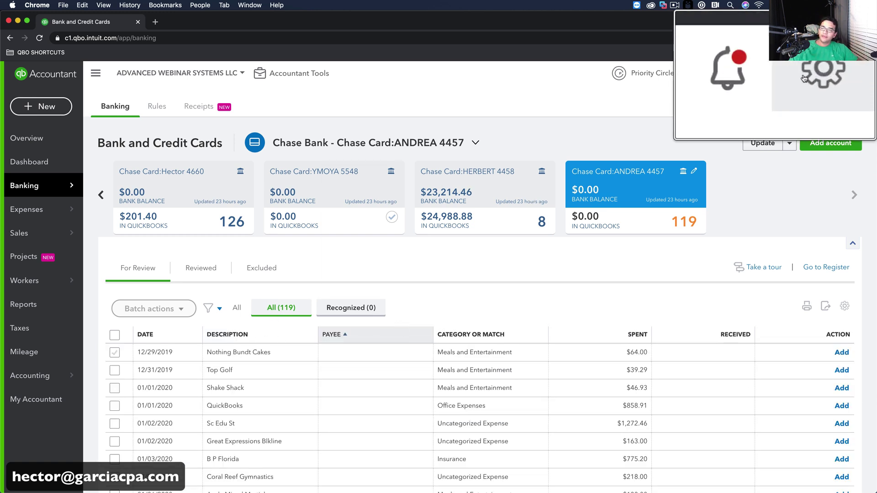
Start a vendor import from Import Data and upload vendor list.xlsx.
{"action": "left_click", "coordinate": [860, 76]}
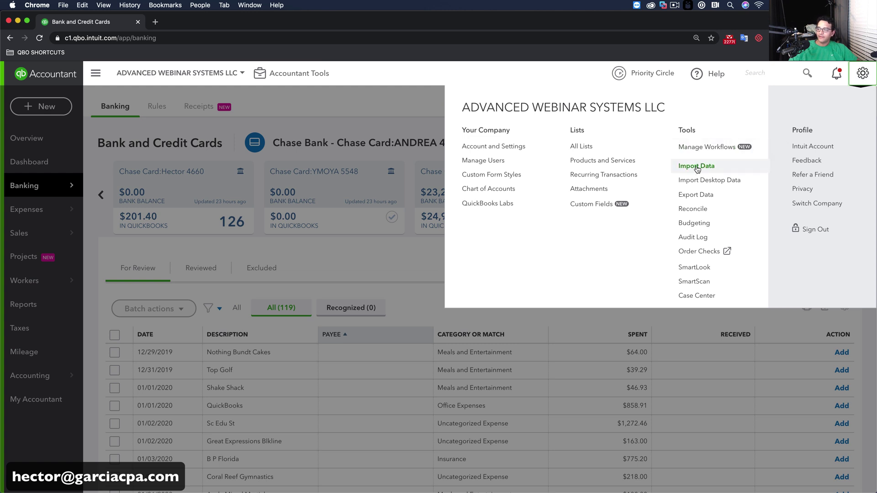
{"action": "left_click", "coordinate": [704, 167]}
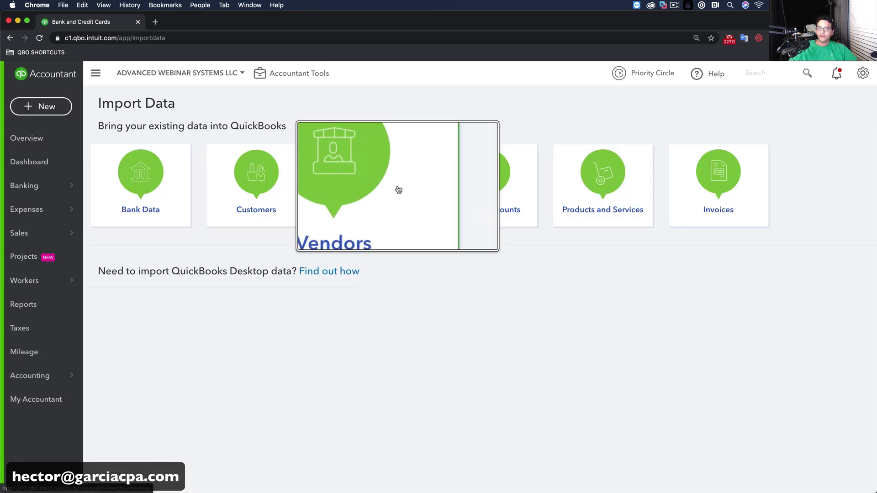
{"action": "left_click", "coordinate": [373, 191]}
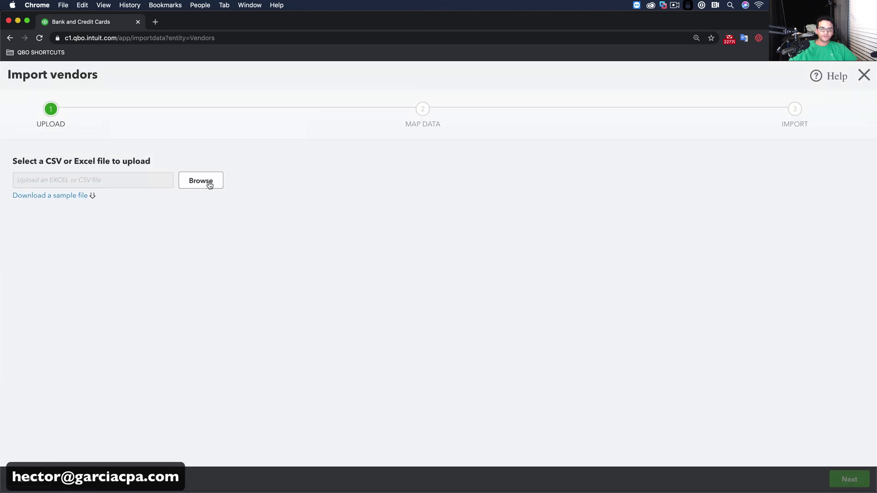
{"action": "left_click", "coordinate": [209, 185]}
{"action": "left_click", "coordinate": [310, 80]}
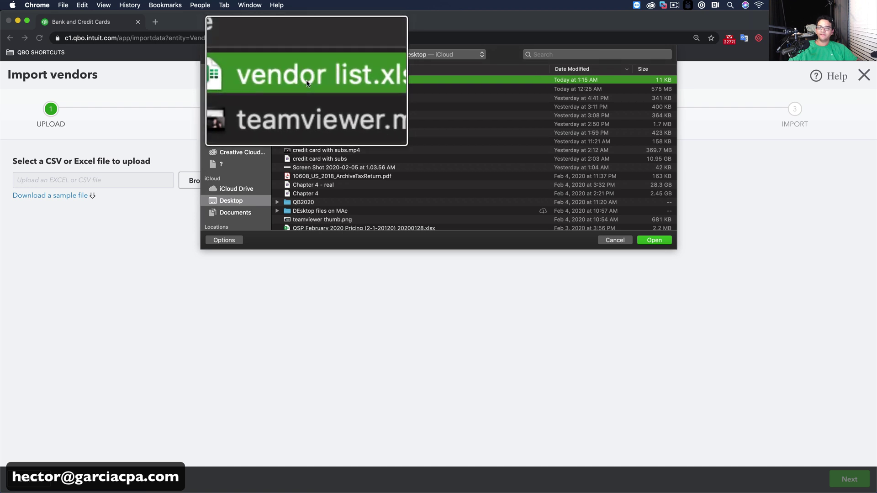
{"action": "left_click", "coordinate": [653, 240]}
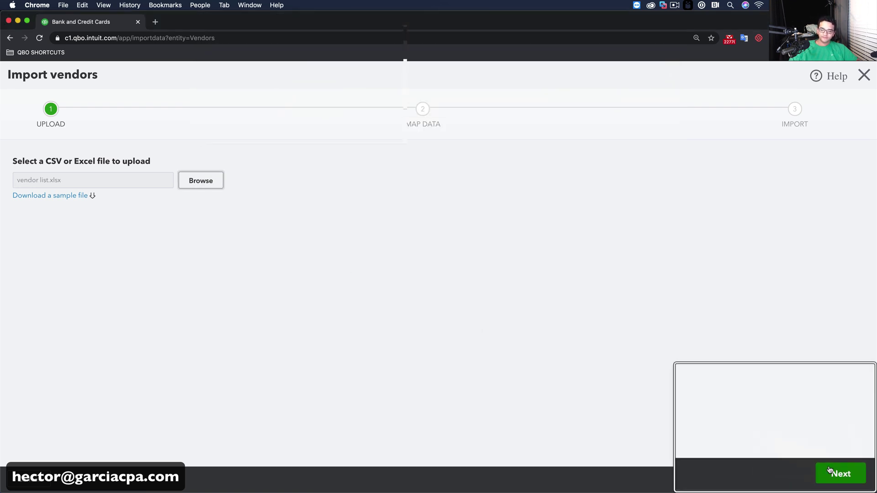
{"action": "left_click", "coordinate": [849, 479]}
Map the Name field to the vendor column and import the 100 vendors.
{"action": "left_click", "coordinate": [187, 203]}
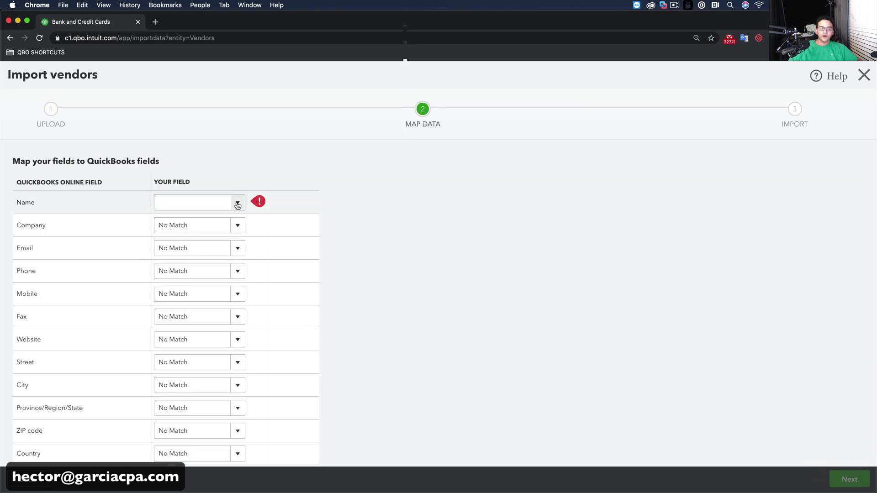
{"action": "left_click", "coordinate": [189, 221]}
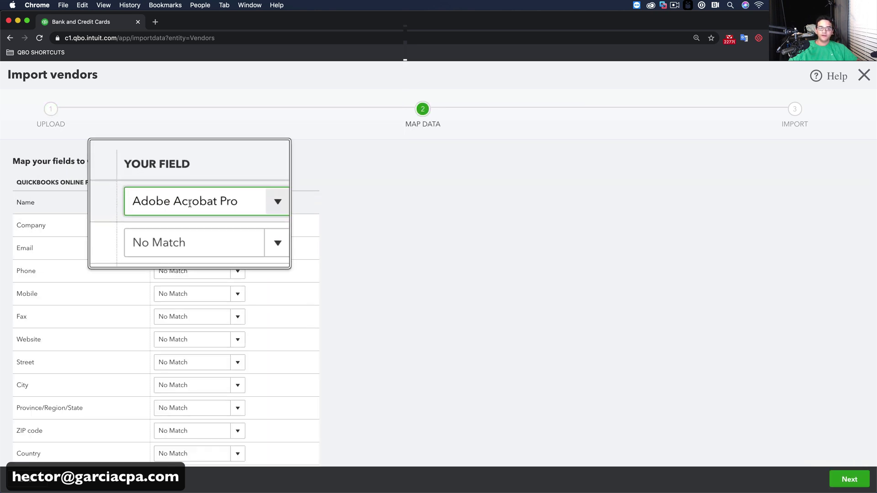
{"action": "left_click", "coordinate": [849, 479]}
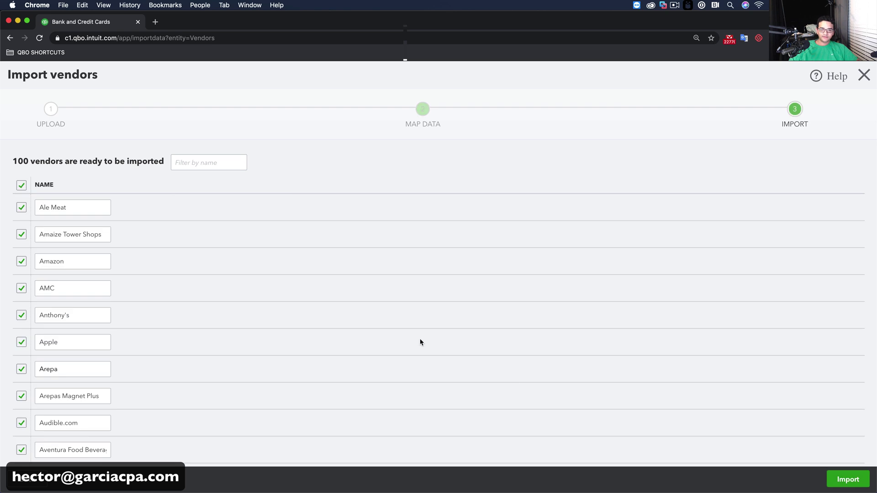
{"action": "scroll", "coordinate": [322, 298], "scroll_direction": "down", "scroll_amount": 20}
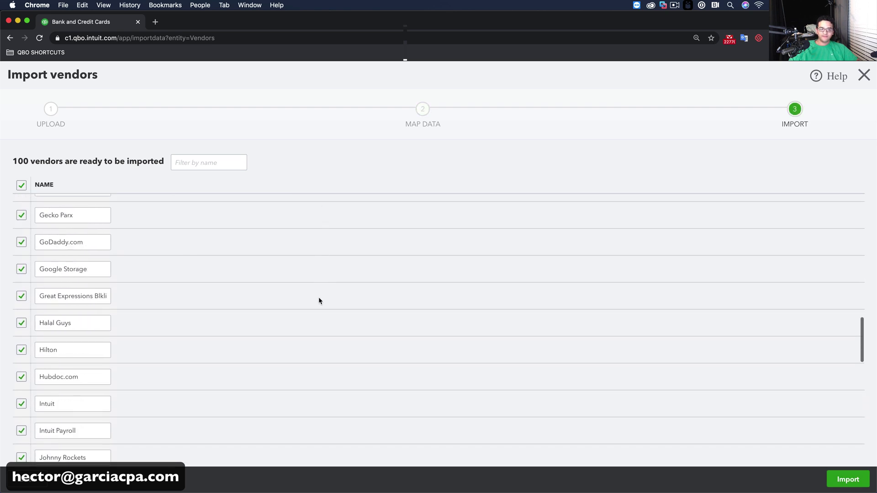
{"action": "scroll", "coordinate": [254, 296], "scroll_direction": "down", "scroll_amount": 10}
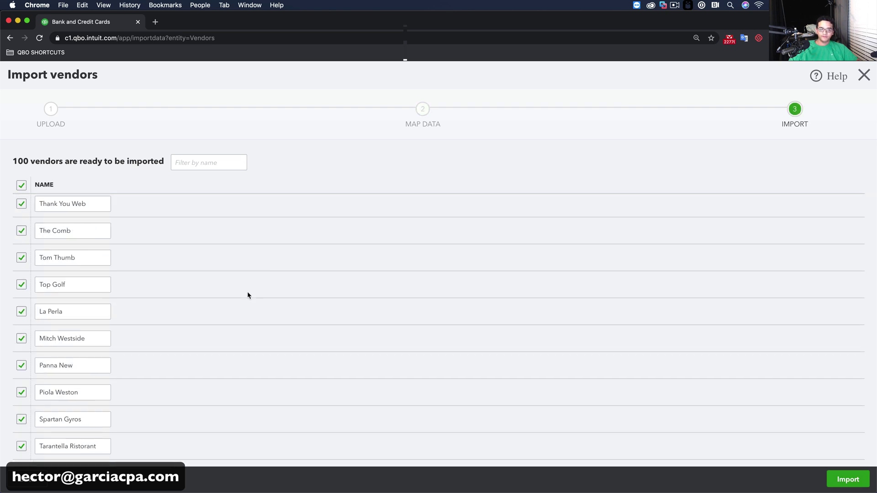
{"action": "left_click", "coordinate": [851, 479]}
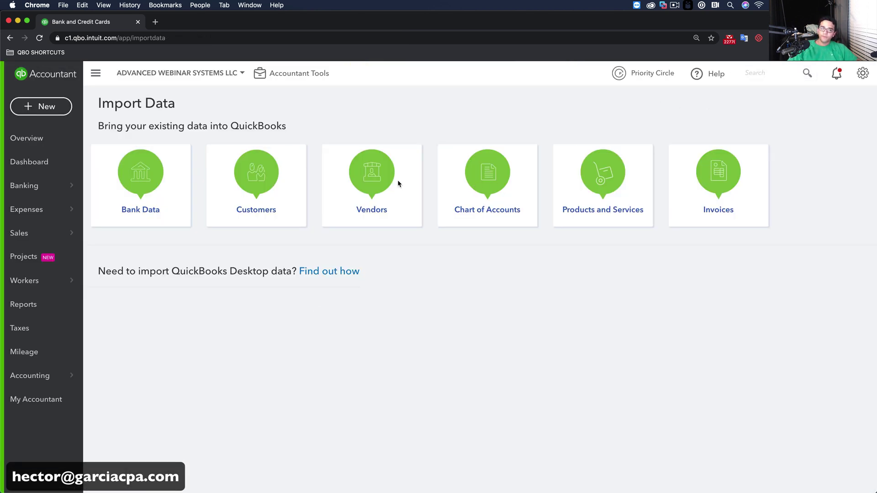
{"action": "left_click", "coordinate": [30, 184]}
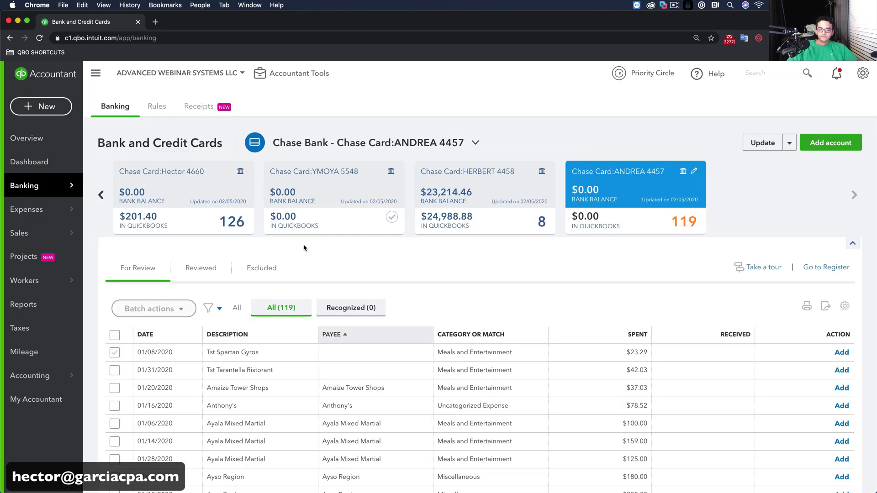
{"action": "scroll", "coordinate": [398, 254], "scroll_direction": "down", "scroll_amount": 5}
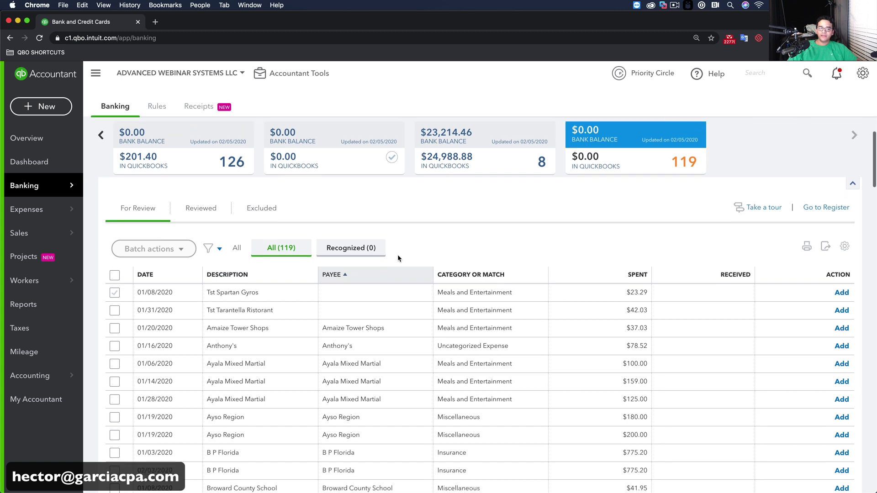
{"action": "scroll", "coordinate": [418, 320], "scroll_direction": "down", "scroll_amount": 10}
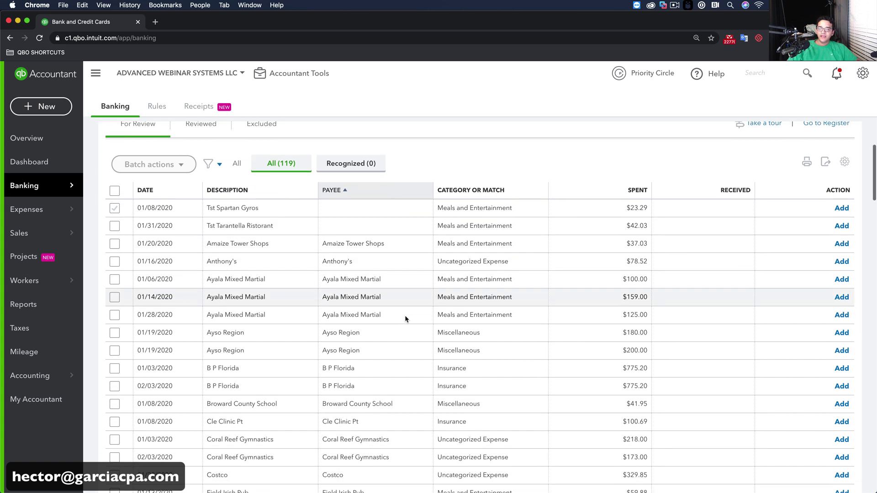
{"action": "scroll", "coordinate": [390, 314], "scroll_direction": "down", "scroll_amount": 3}
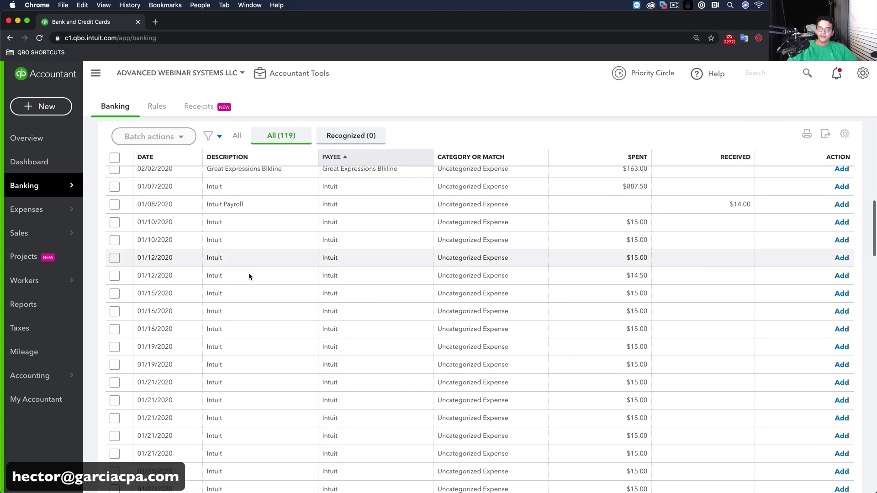
{"action": "scroll", "coordinate": [340, 256], "scroll_direction": "down", "scroll_amount": 15}
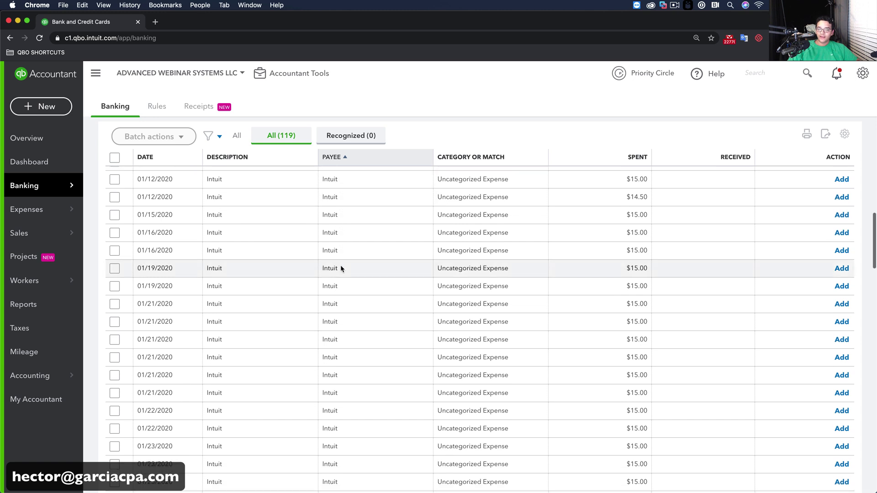
{"action": "scroll", "coordinate": [341, 270], "scroll_direction": "down", "scroll_amount": 8}
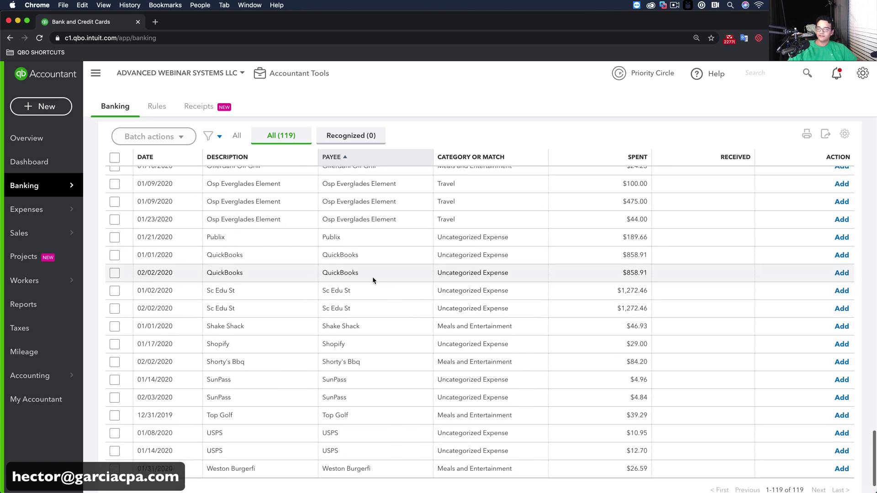
{"action": "scroll", "coordinate": [373, 275], "scroll_direction": "up", "scroll_amount": 20}
{"action": "left_click", "coordinate": [346, 240]}
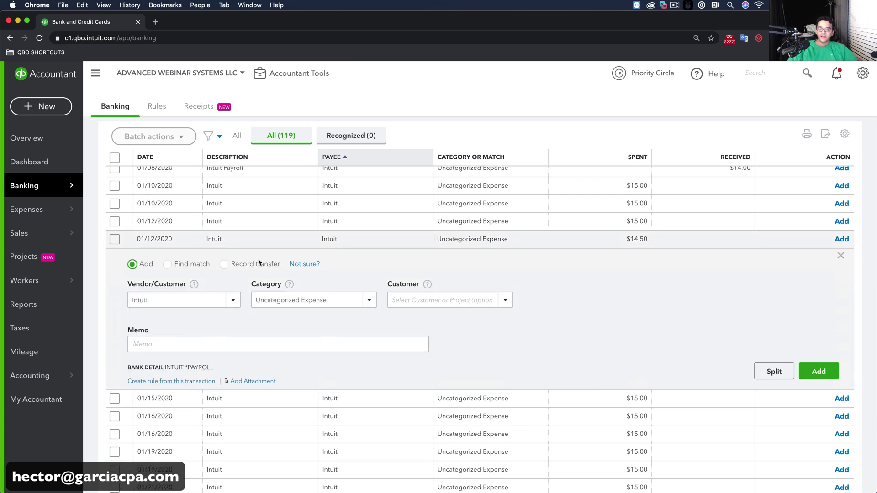
{"action": "left_click", "coordinate": [233, 284]}
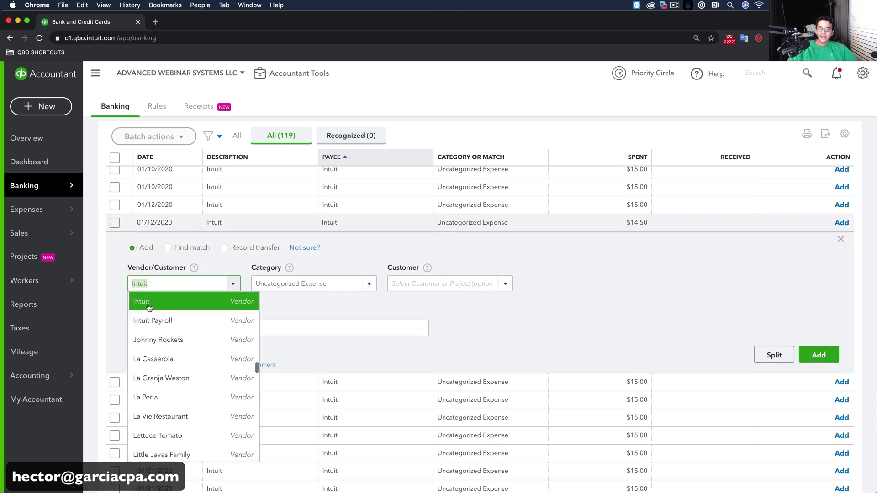
{"action": "left_click", "coordinate": [377, 311]}
{"action": "scroll", "coordinate": [262, 297], "scroll_direction": "down", "scroll_amount": 5}
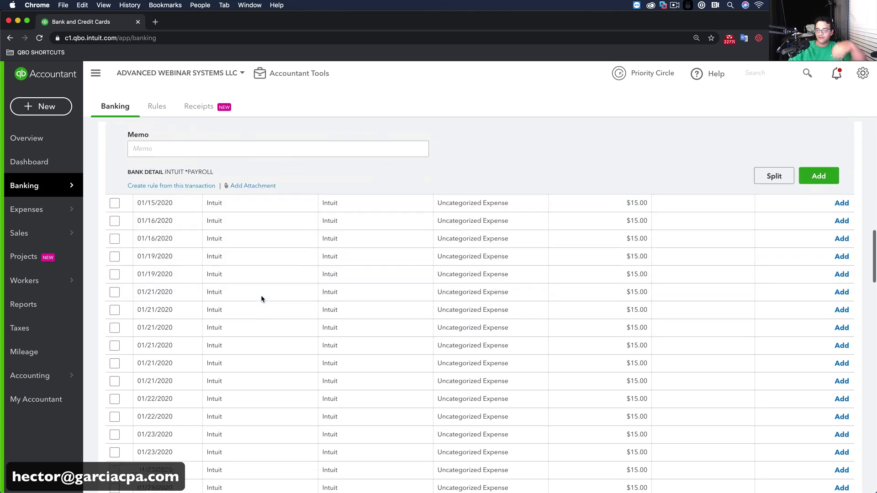
{"action": "scroll", "coordinate": [261, 295], "scroll_direction": "down", "scroll_amount": 10}
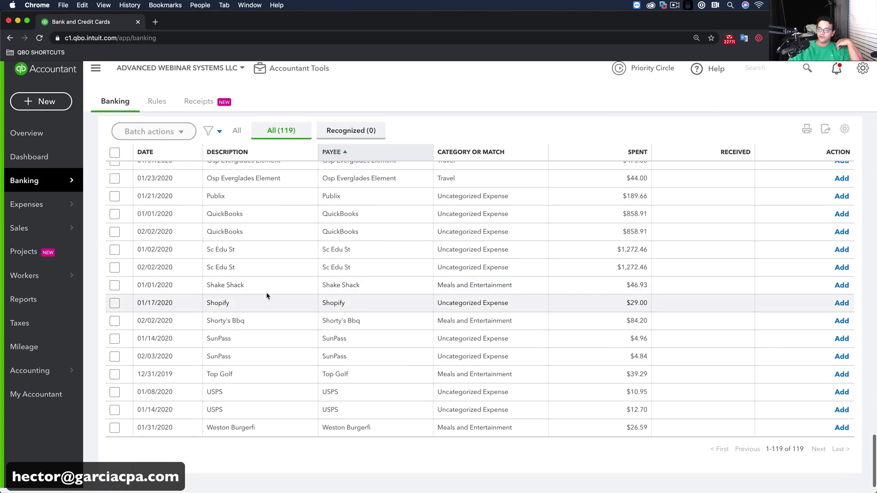
{"action": "scroll", "coordinate": [280, 267], "scroll_direction": "up", "scroll_amount": 15}
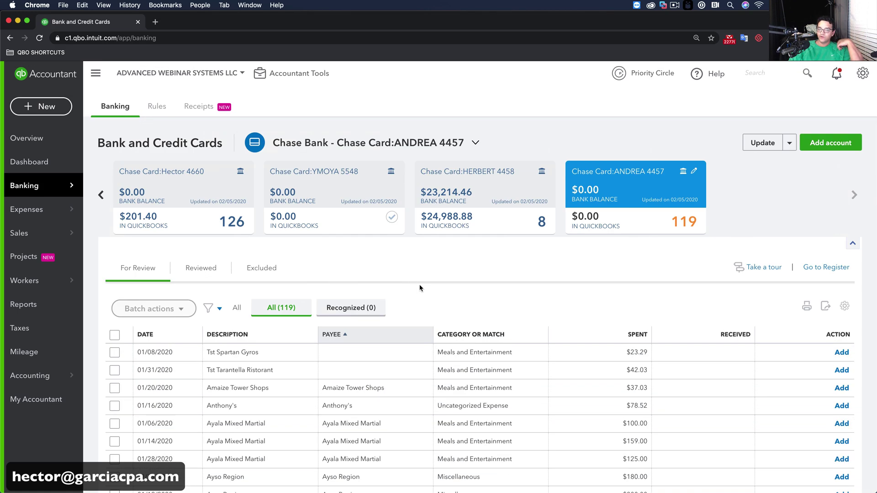
Sort by payee descending and batch-accept all transactions from Weston Burgerfi to Amaize Tower Shops.
{"action": "left_click", "coordinate": [351, 336]}
{"action": "left_click", "coordinate": [115, 353]}
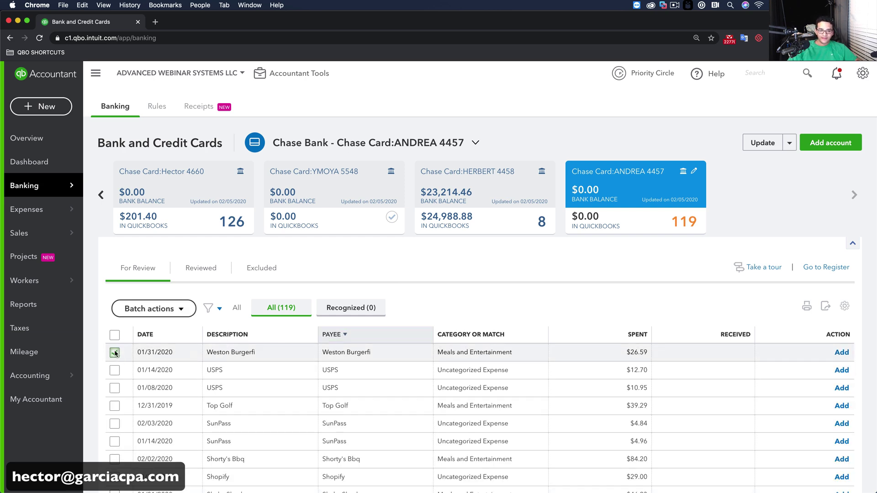
{"action": "scroll", "coordinate": [371, 387], "scroll_direction": "down", "scroll_amount": 20}
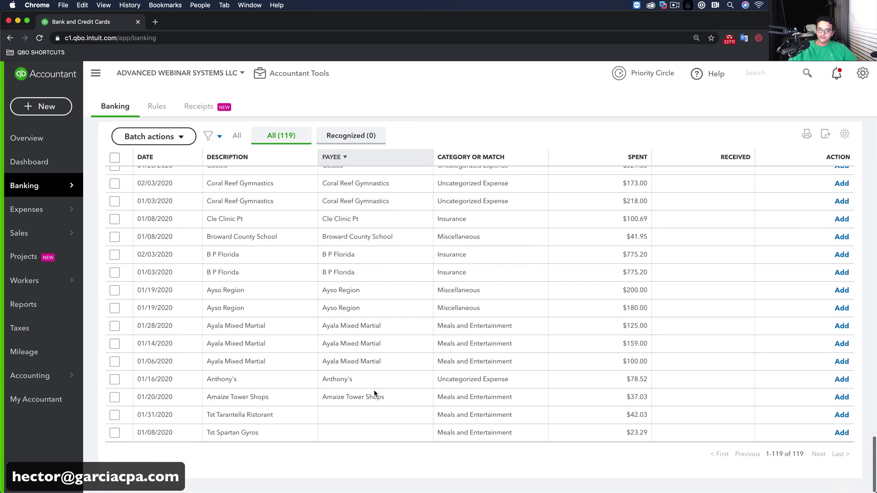
{"action": "left_click", "coordinate": [115, 397], "text": "shift"}
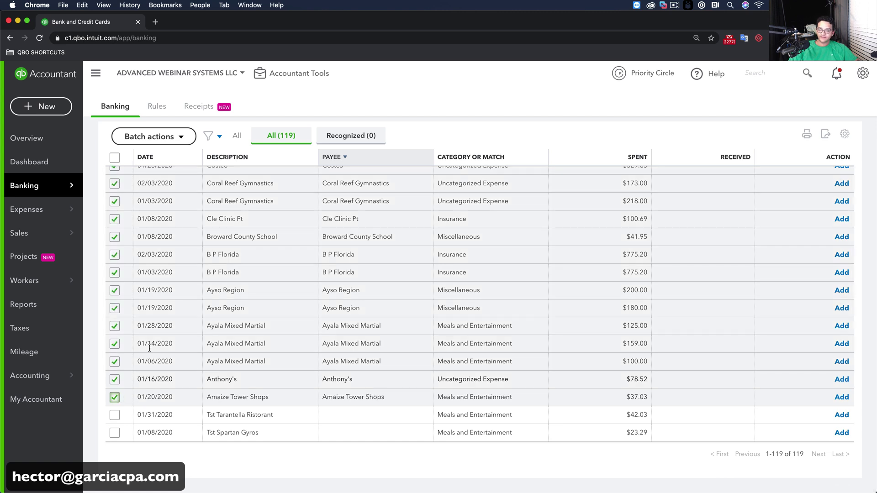
{"action": "scroll", "coordinate": [470, 319], "scroll_direction": "up", "scroll_amount": 2}
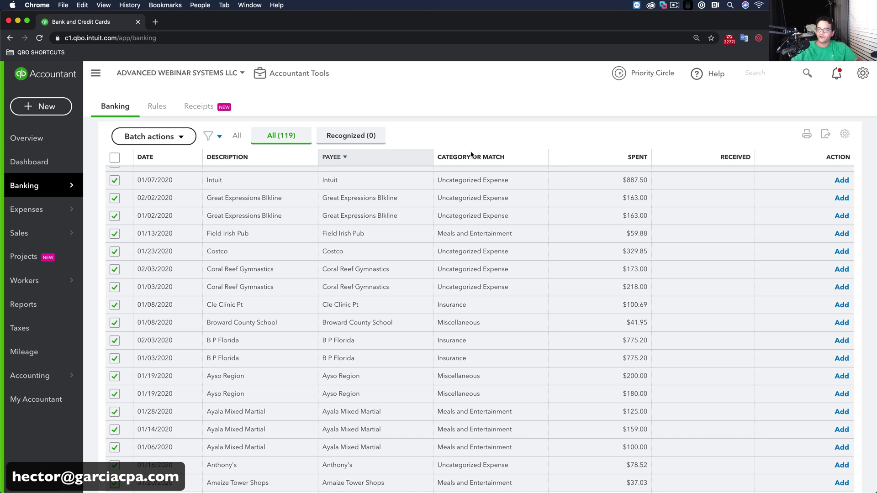
{"action": "left_click", "coordinate": [148, 136]}
{"action": "left_click", "coordinate": [146, 156]}
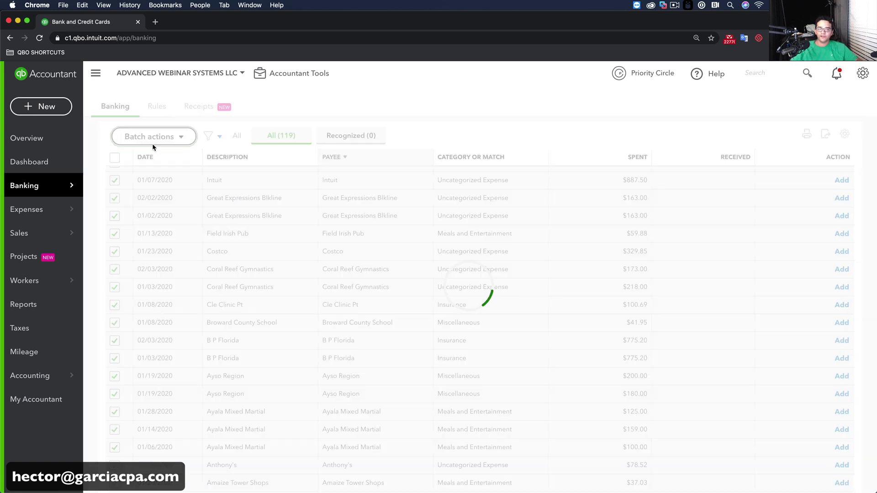
Assign vendors Tarantella Ristorant and Spartan Gyros to the last two transactions and add them.
{"action": "type", "text": "rantella Ristorant"}
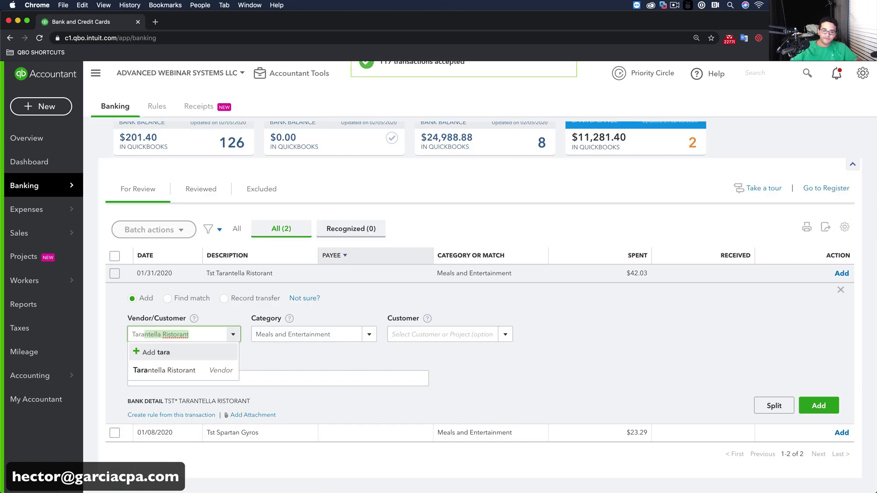
{"action": "left_click", "coordinate": [177, 367]}
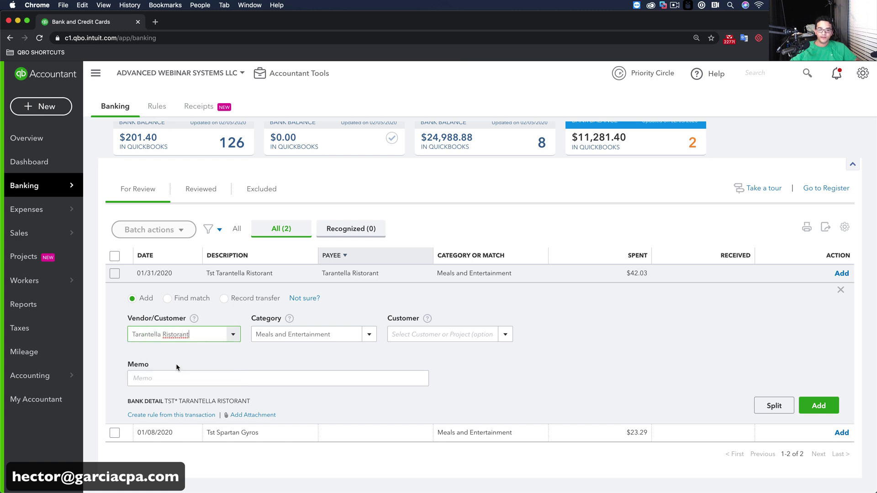
{"action": "left_click", "coordinate": [817, 406]}
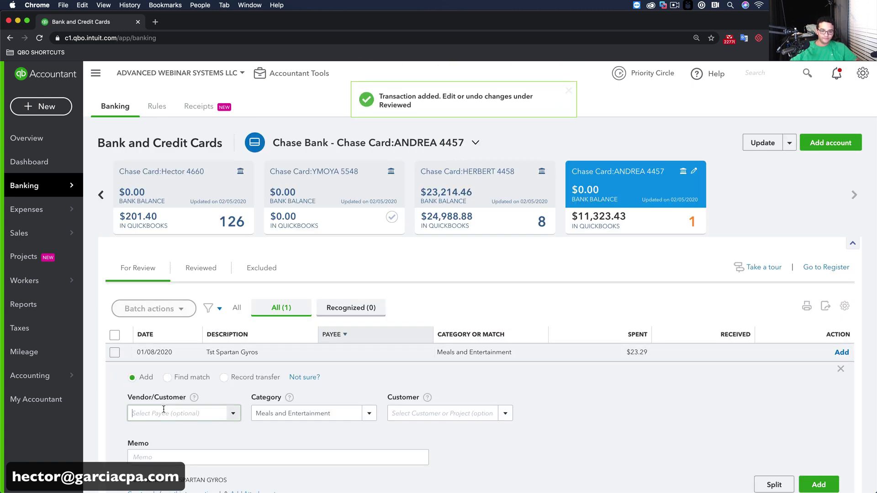
{"action": "type", "text": "spa"}
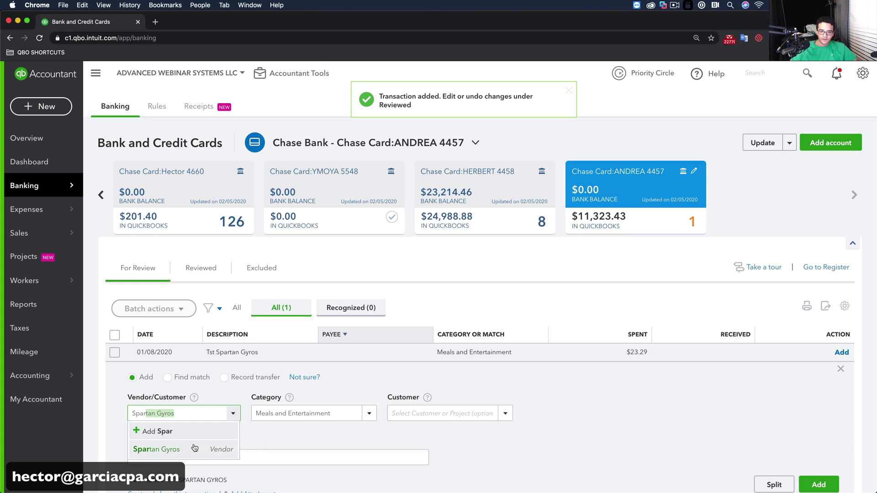
{"action": "left_click", "coordinate": [222, 449]}
{"action": "left_click", "coordinate": [812, 484]}
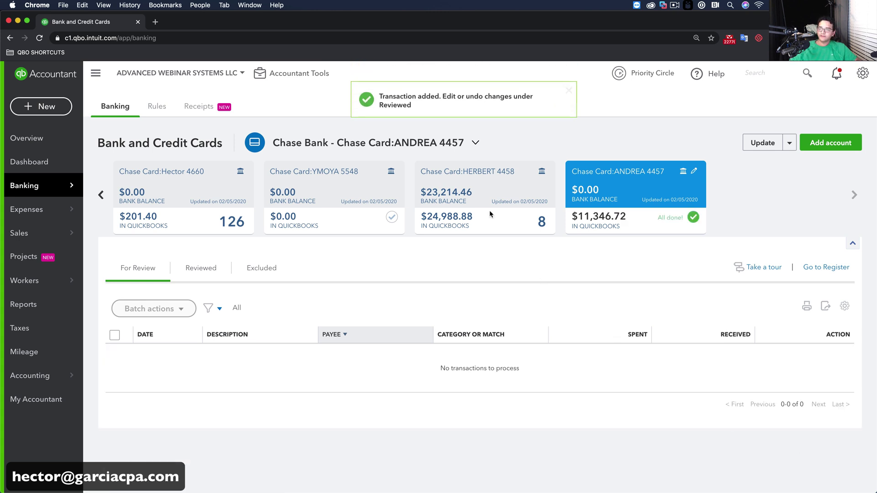
On the 4458 card, batch-accept the five transactions from Www Sendowl.com through Audible.com.
{"action": "left_click", "coordinate": [489, 210]}
{"action": "scroll", "coordinate": [401, 263], "scroll_direction": "down", "scroll_amount": 2}
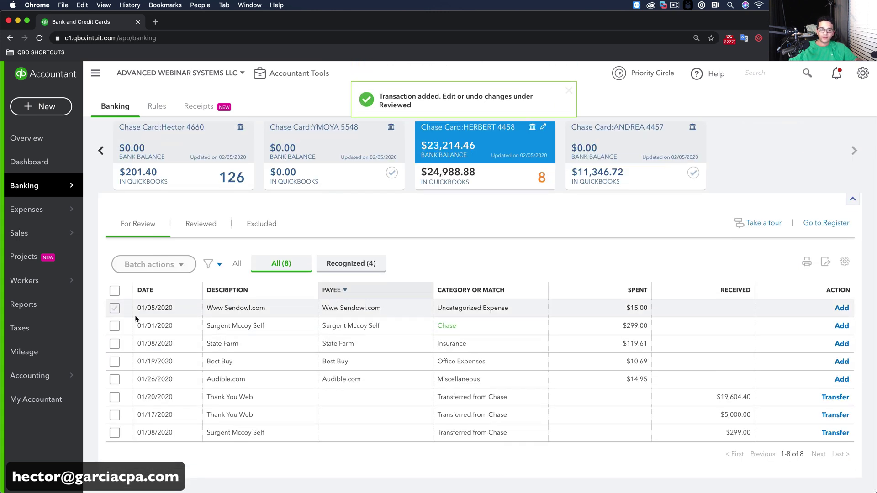
{"action": "left_click", "coordinate": [115, 309]}
{"action": "left_click", "coordinate": [115, 380], "text": "shift"}
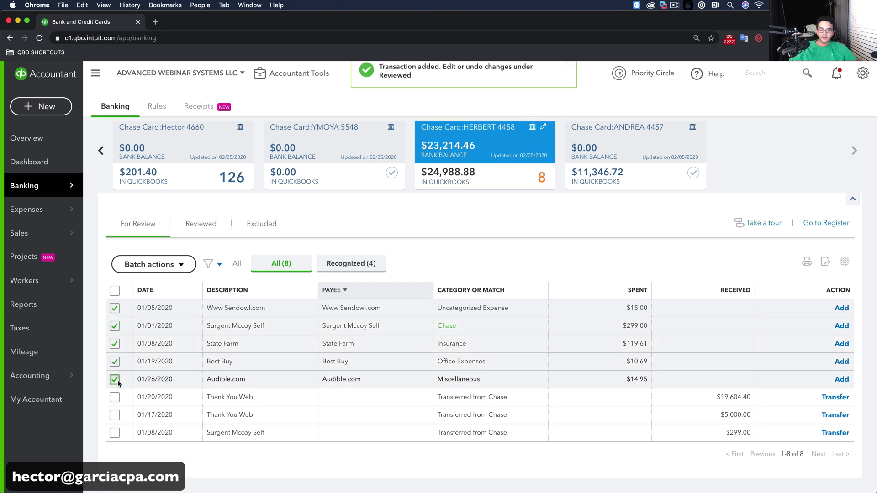
{"action": "left_click", "coordinate": [154, 264]}
{"action": "left_click", "coordinate": [158, 213]}
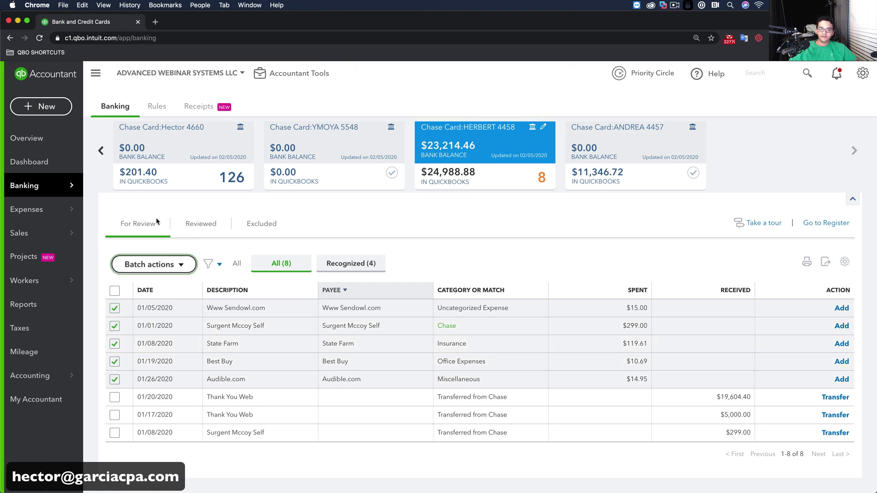
Record the remaining $299 charge as an expense with its vendor under Office Expenses.
{"action": "left_click", "coordinate": [227, 388]}
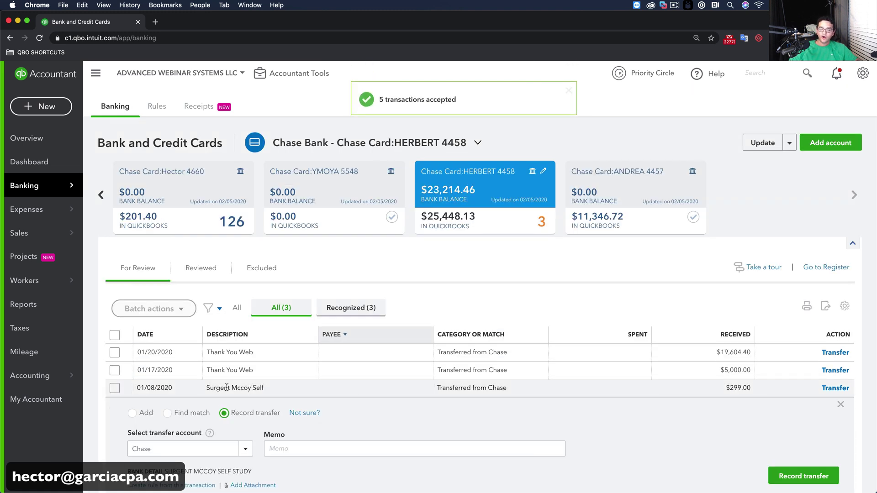
{"action": "left_click", "coordinate": [131, 414]}
{"action": "scroll", "coordinate": [191, 376], "scroll_direction": "down", "scroll_amount": 3}
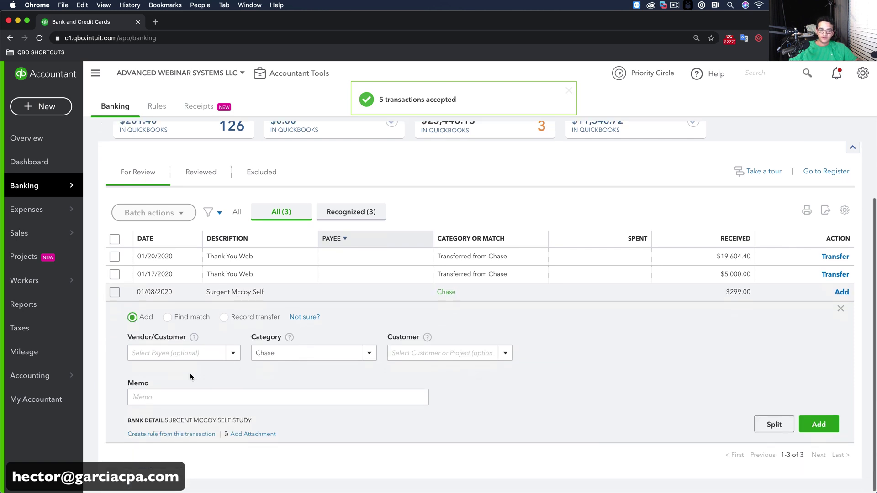
{"action": "type", "text": "sur"}
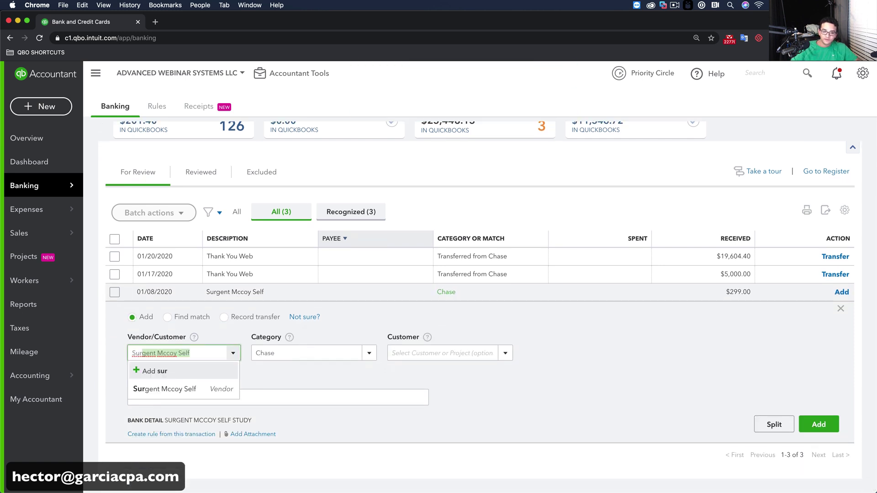
{"action": "left_click", "coordinate": [175, 389]}
{"action": "left_click", "coordinate": [307, 354]}
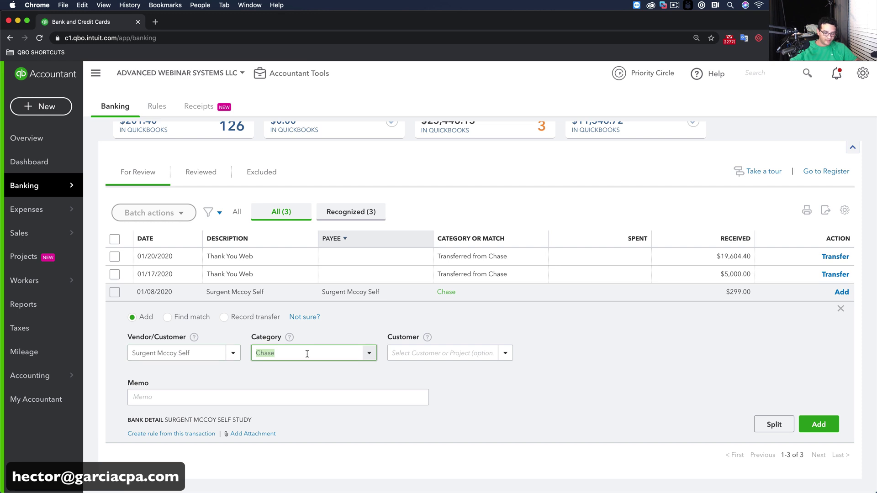
{"action": "type", "text": "Off"}
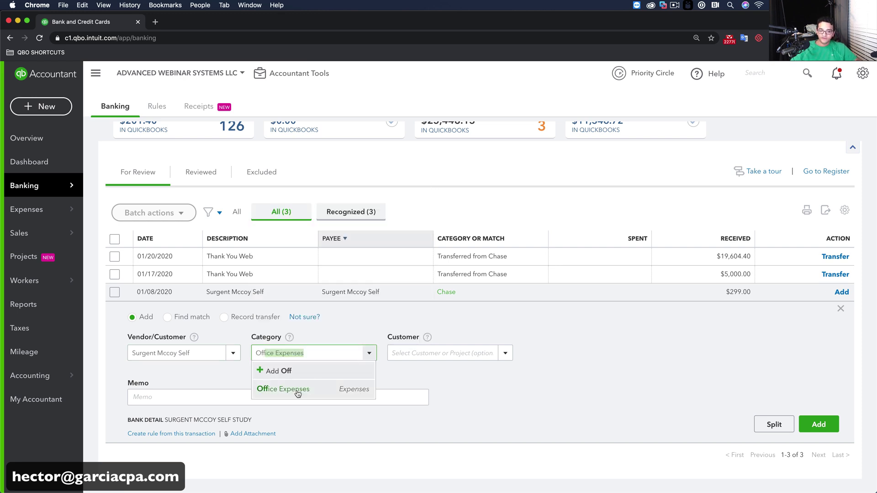
{"action": "left_click", "coordinate": [279, 389]}
{"action": "left_click", "coordinate": [820, 440]}
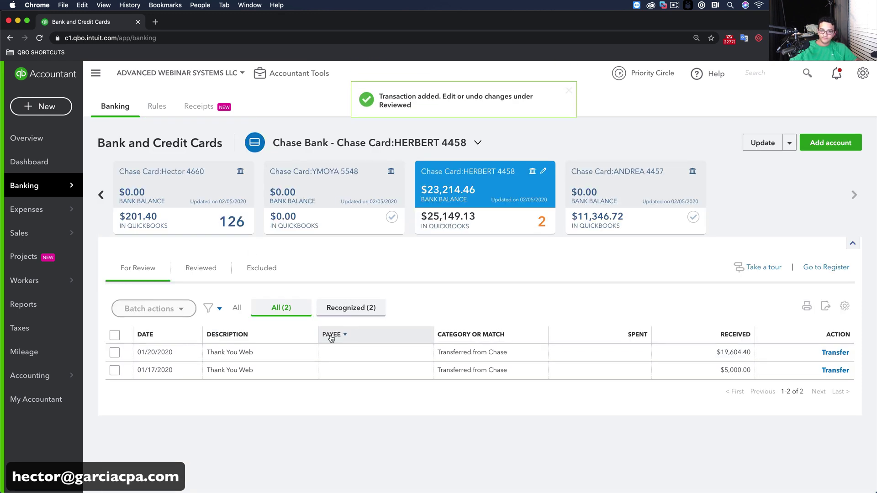
Record both Thank You Web payments, including $19,604.40, as transfers and skip the suggested rule.
{"action": "left_click", "coordinate": [354, 349]}
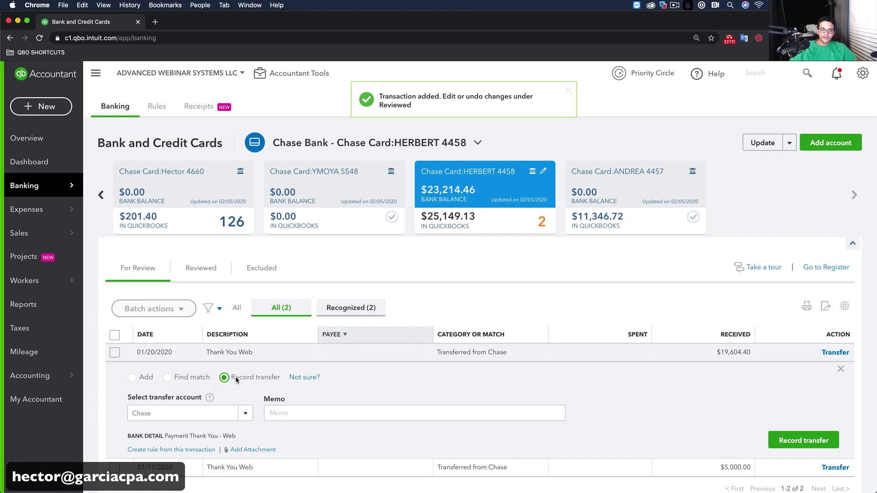
{"action": "left_click", "coordinate": [813, 442]}
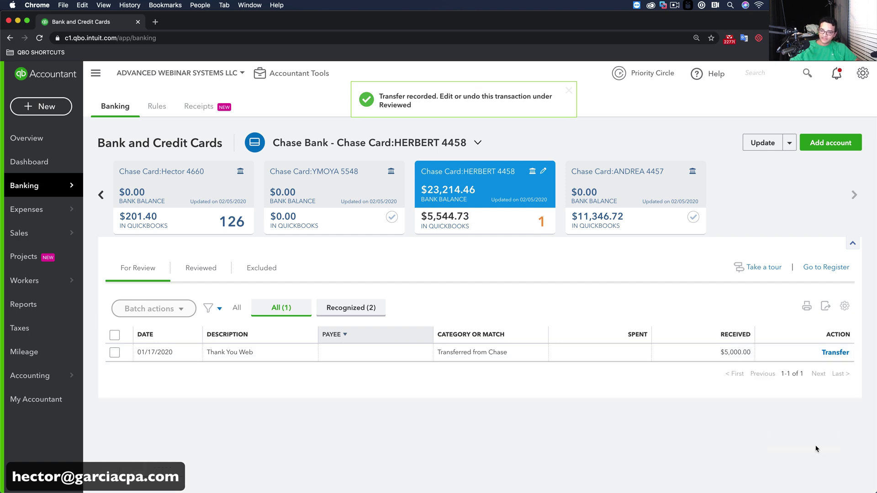
{"action": "left_click", "coordinate": [834, 353]}
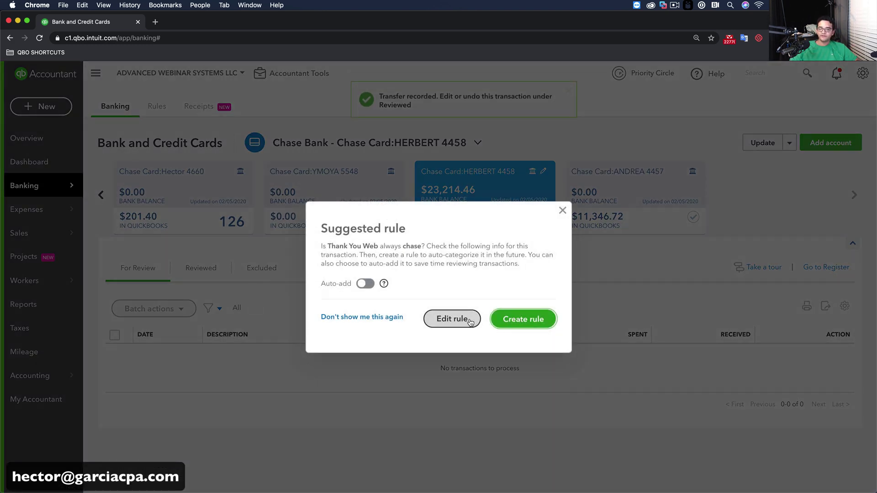
{"action": "left_click", "coordinate": [352, 317]}
On the 4660 card, batch-accept the 118 transactions from the first row through Ale Meat.
{"action": "left_click", "coordinate": [244, 188]}
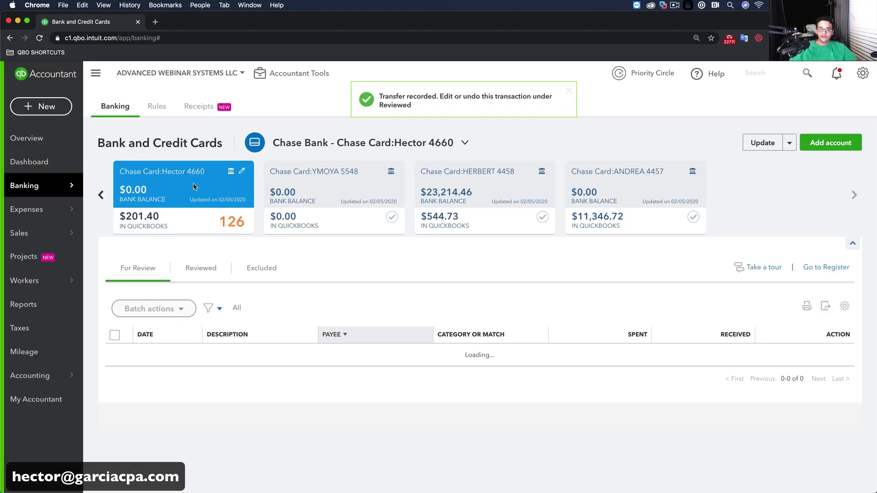
{"action": "scroll", "coordinate": [283, 183], "scroll_direction": "down", "scroll_amount": 2}
{"action": "left_click", "coordinate": [115, 279]}
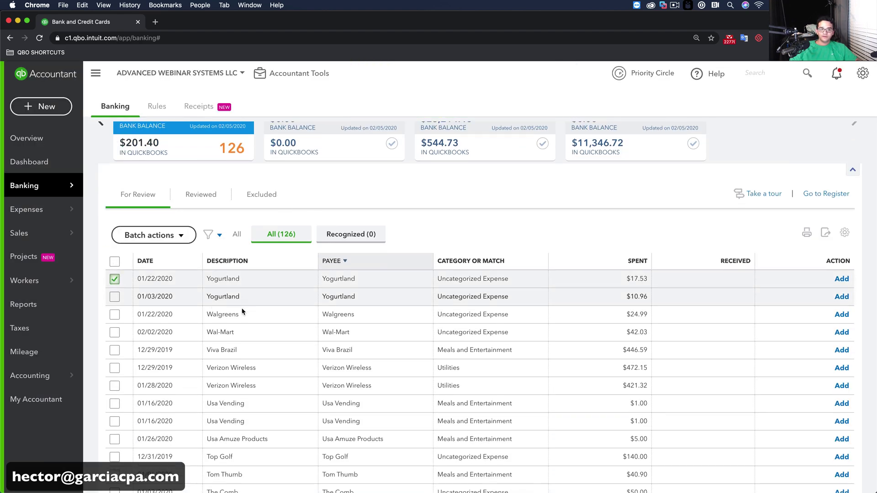
{"action": "scroll", "coordinate": [248, 306], "scroll_direction": "down", "scroll_amount": 20}
{"action": "scroll", "coordinate": [257, 301], "scroll_direction": "down", "scroll_amount": 10}
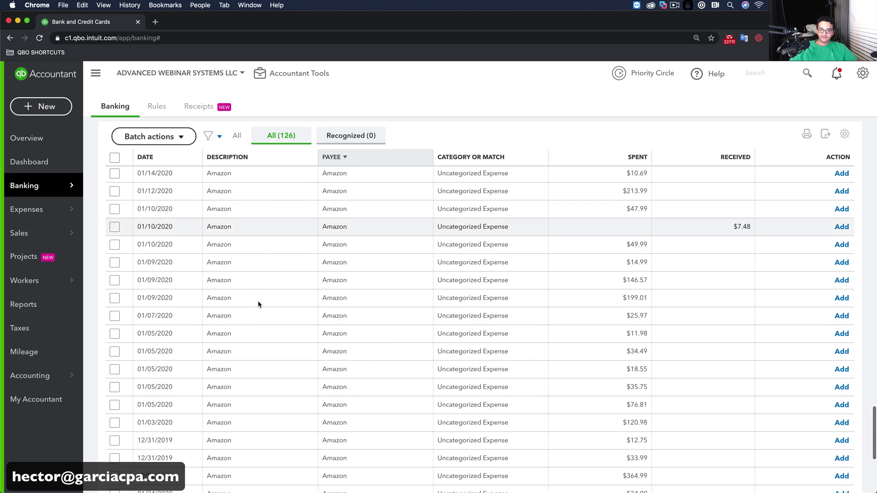
{"action": "left_click", "coordinate": [114, 291], "text": "shift"}
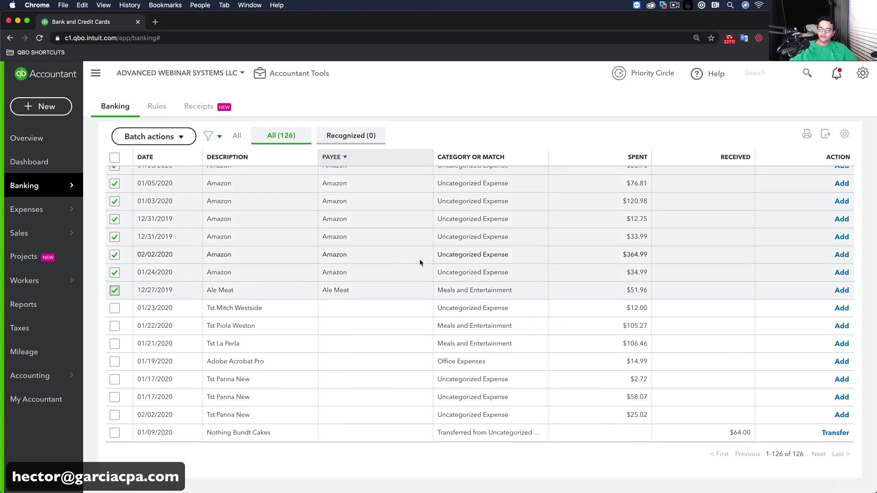
{"action": "left_click", "coordinate": [155, 138]}
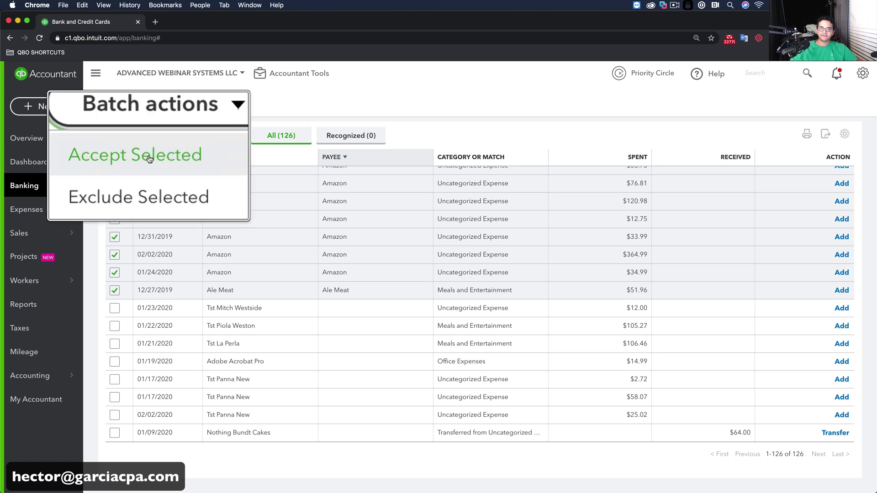
{"action": "left_click", "coordinate": [149, 158]}
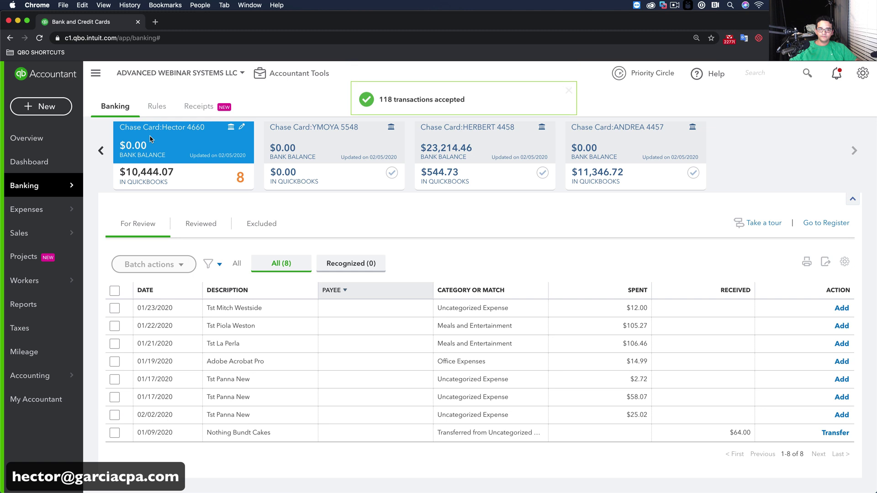
{"action": "left_click", "coordinate": [345, 315]}
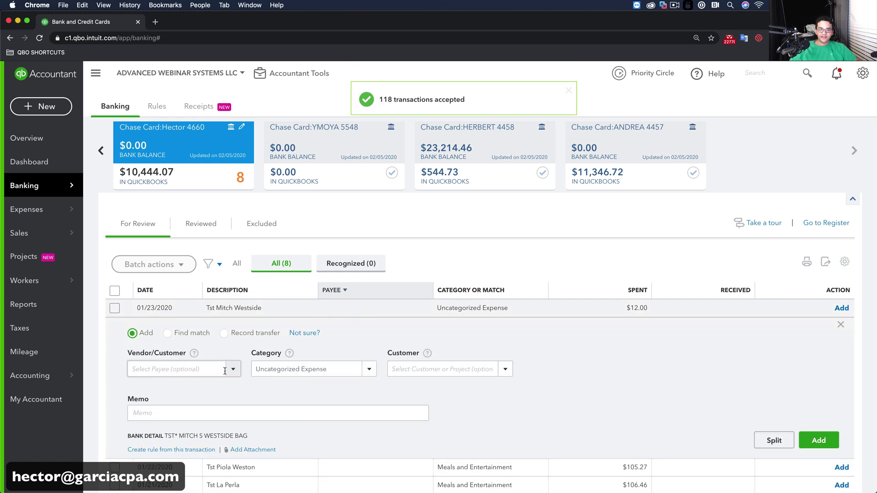
{"action": "type", "text": "m"}
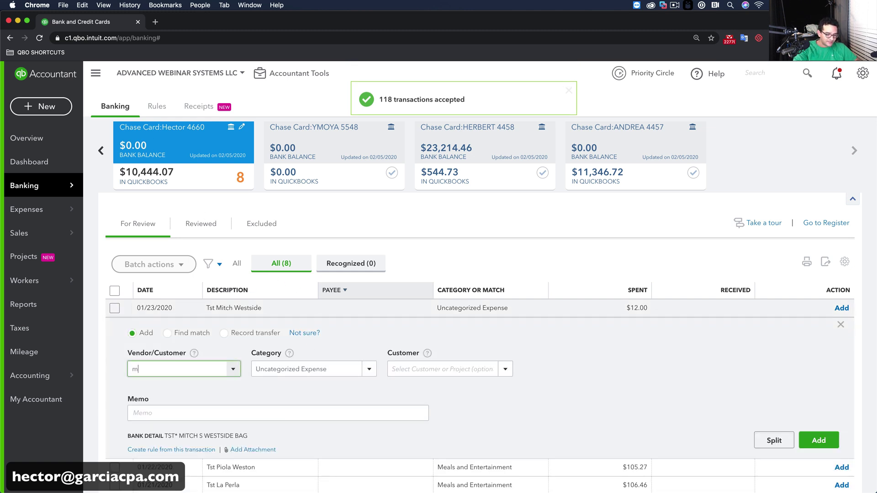
{"action": "type", "text": "it"}
{"action": "left_click", "coordinate": [174, 405]}
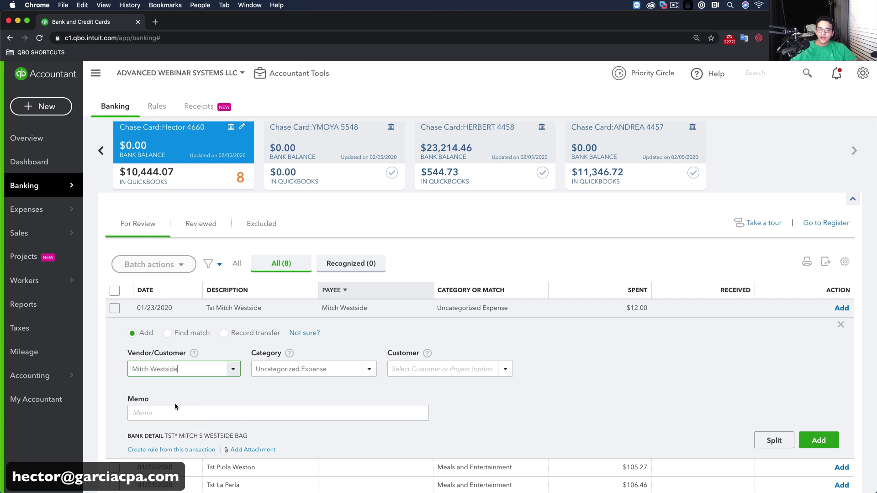
{"action": "left_click", "coordinate": [819, 439]}
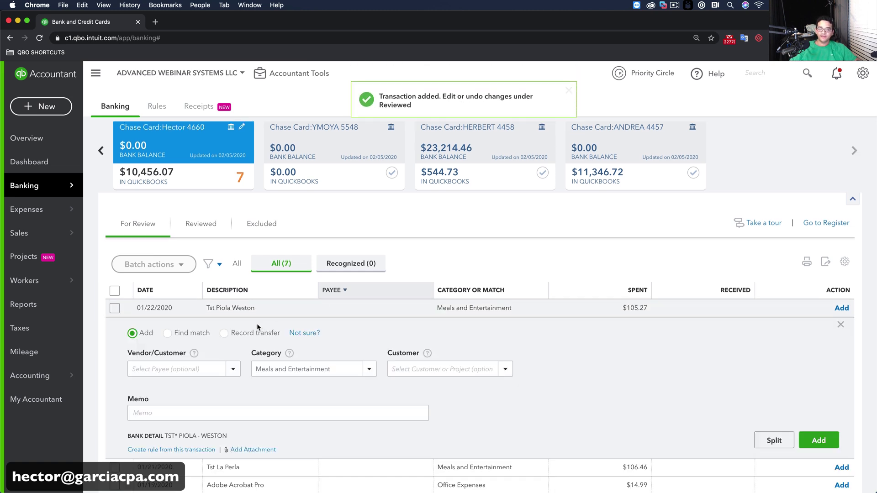
{"action": "left_click", "coordinate": [175, 368]}
{"action": "type", "text": "pi"}
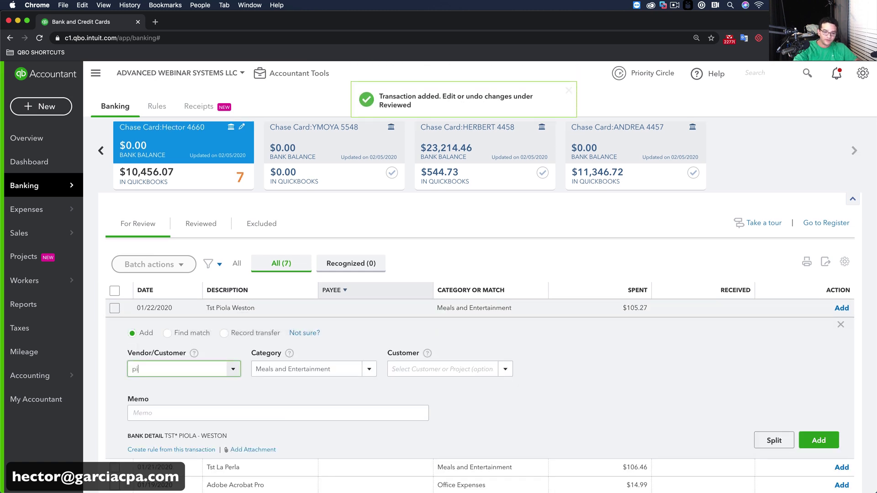
{"action": "type", "text": "o"}
{"action": "left_click", "coordinate": [183, 405]}
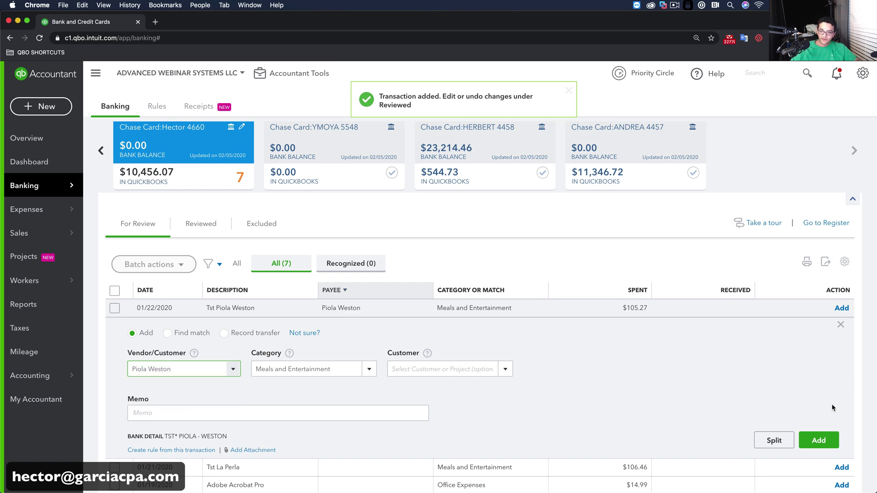
{"action": "left_click", "coordinate": [818, 440]}
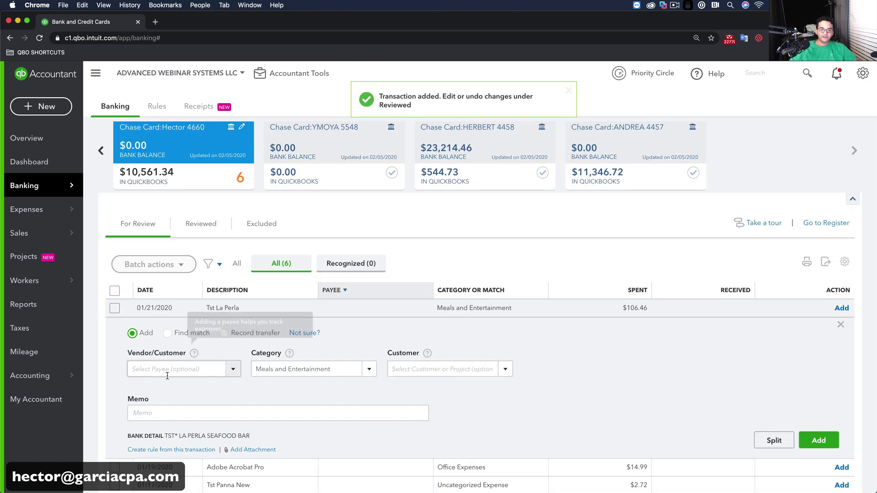
Add the La Perla charge, then create new vendor Adobe and add the Adobe Acrobat Pro charge.
{"action": "left_click", "coordinate": [167, 374]}
{"action": "type", "text": "la"}
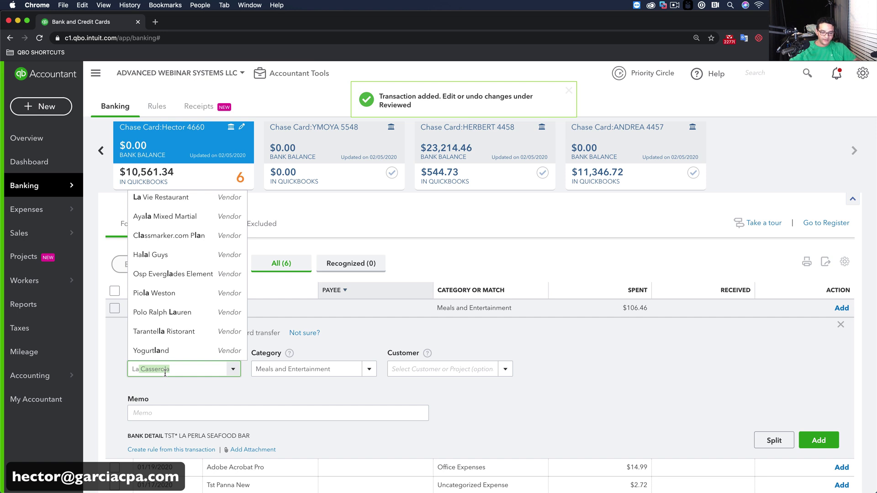
{"action": "type", "text": " p"}
{"action": "left_click", "coordinate": [219, 405]}
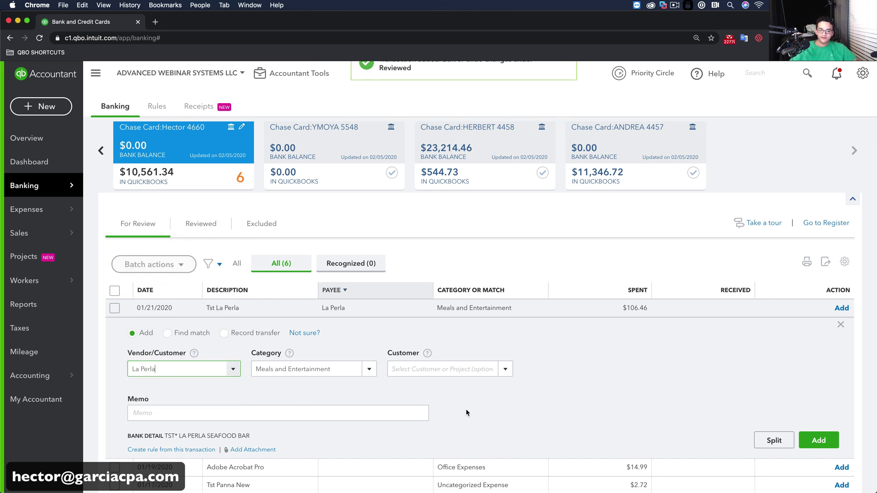
{"action": "left_click", "coordinate": [835, 440]}
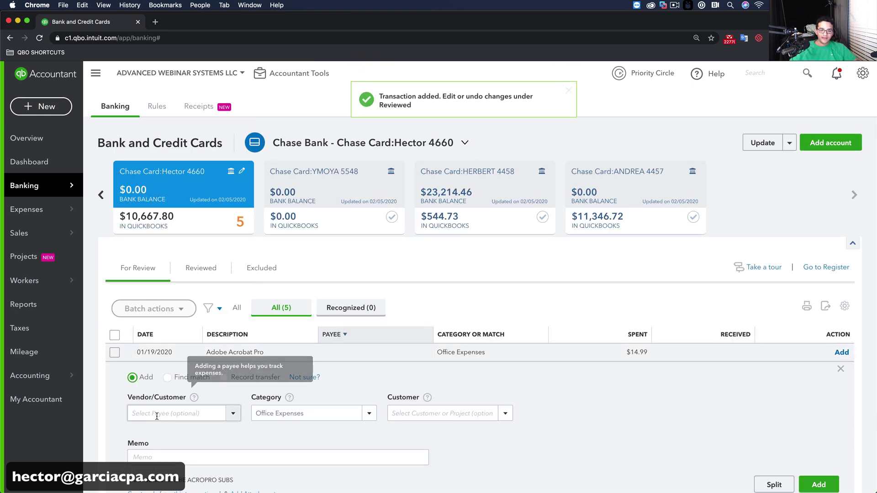
{"action": "left_click", "coordinate": [157, 414]}
{"action": "type", "text": "Adobe"}
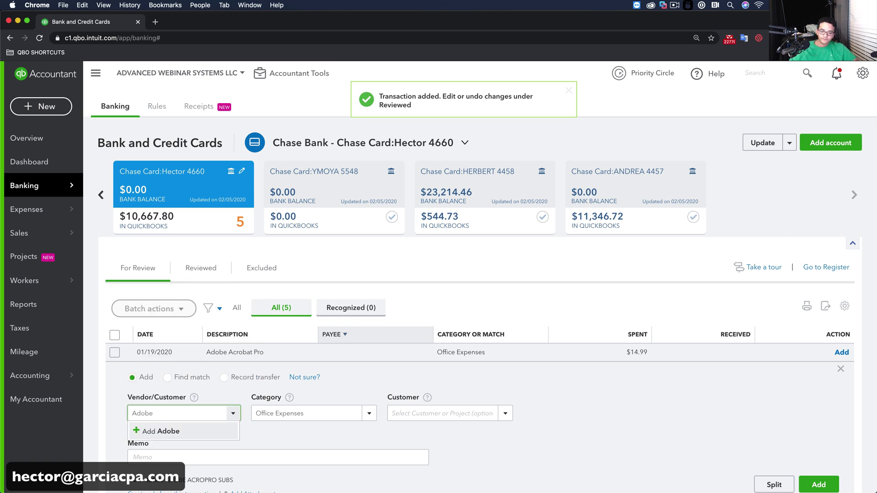
{"action": "left_click", "coordinate": [161, 431]}
{"action": "left_click", "coordinate": [260, 317]}
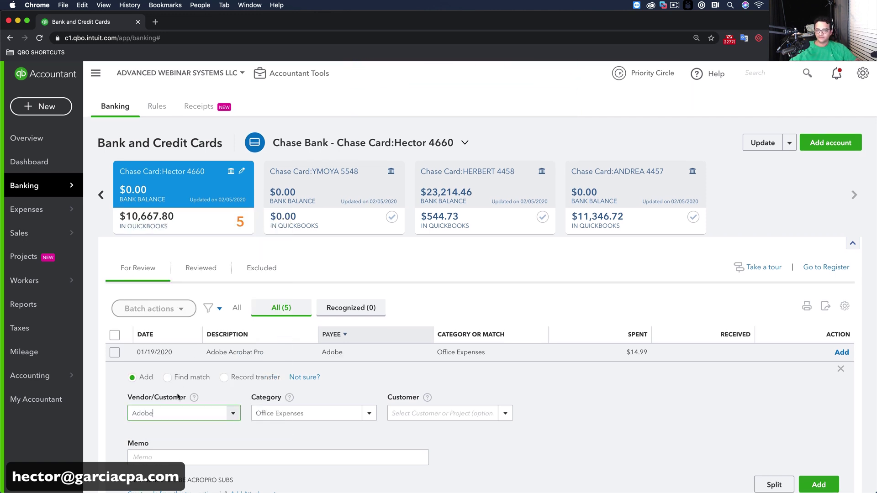
{"action": "left_click", "coordinate": [818, 485]}
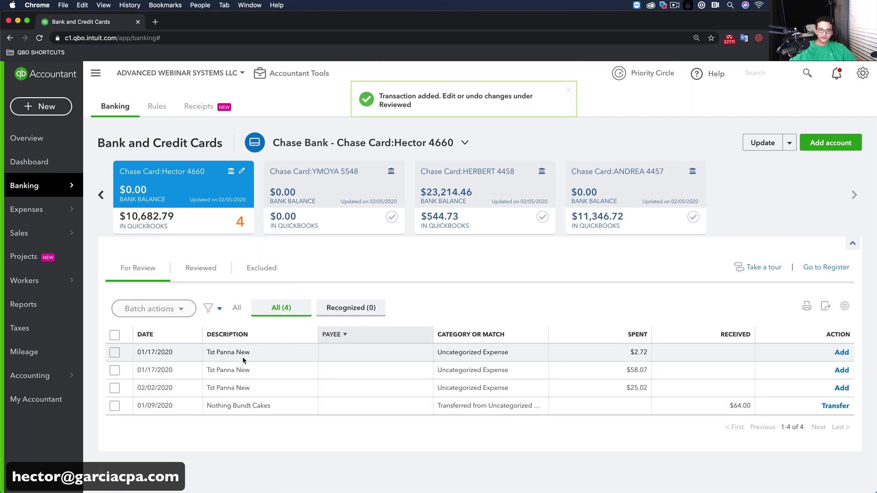
Add the $2.72 Panna New transaction and set Nothing Bundt Cakes as payee on the deposit.
{"action": "left_click", "coordinate": [244, 358]}
{"action": "type", "text": "pann"}
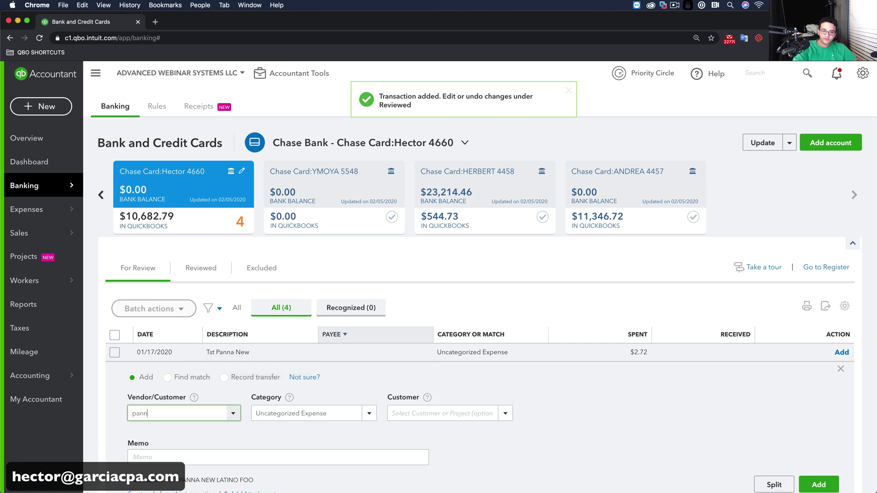
{"action": "type", "text": "a New"}
{"action": "key", "text": "Down"}
{"action": "key", "text": "Return"}
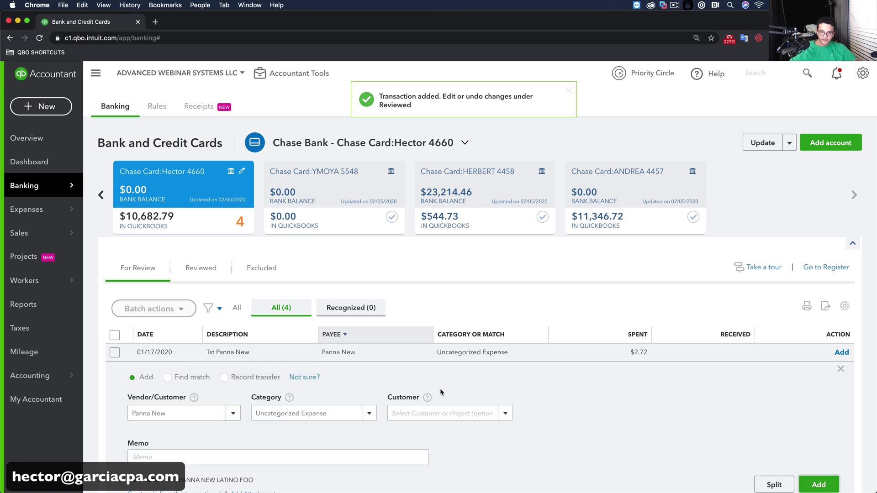
{"action": "key", "text": "Return"}
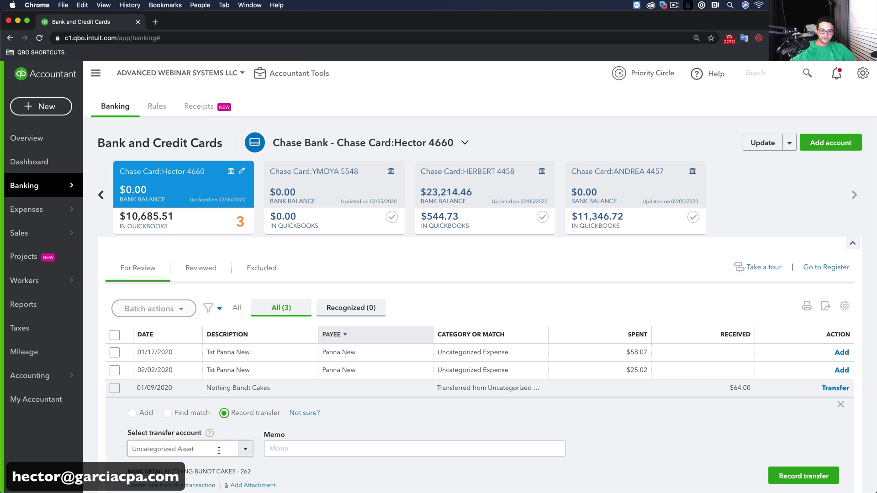
{"action": "left_click", "coordinate": [146, 414]}
{"action": "type", "text": "n"}
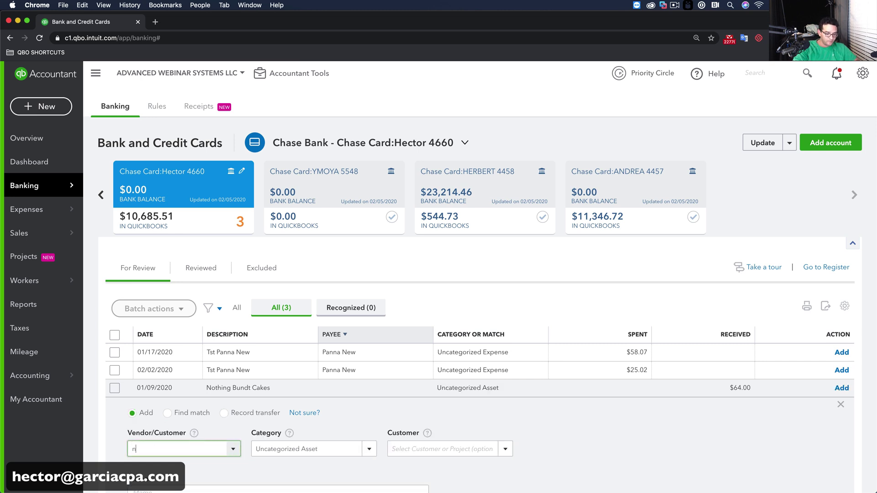
{"action": "key", "text": "Tab"}
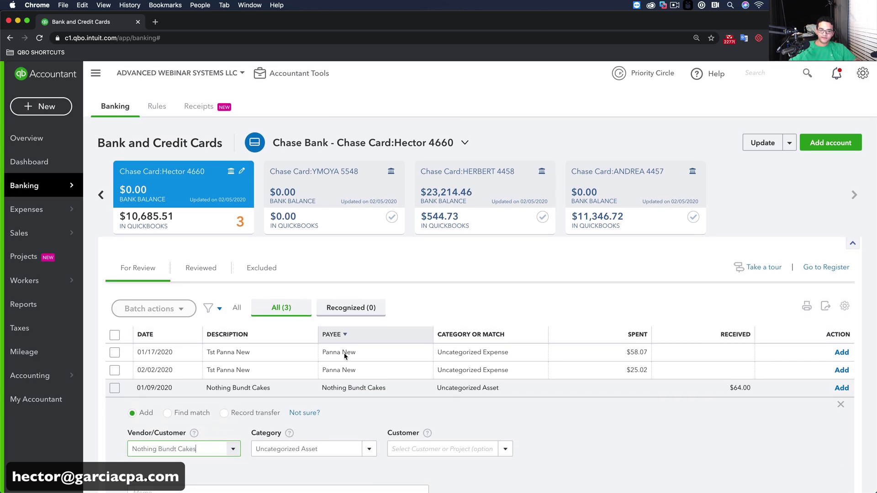
Select the three remaining transactions and accept them with Batch actions > Accept Selected.
{"action": "scroll", "coordinate": [171, 322], "scroll_direction": "down", "scroll_amount": 2}
{"action": "left_click", "coordinate": [114, 237]}
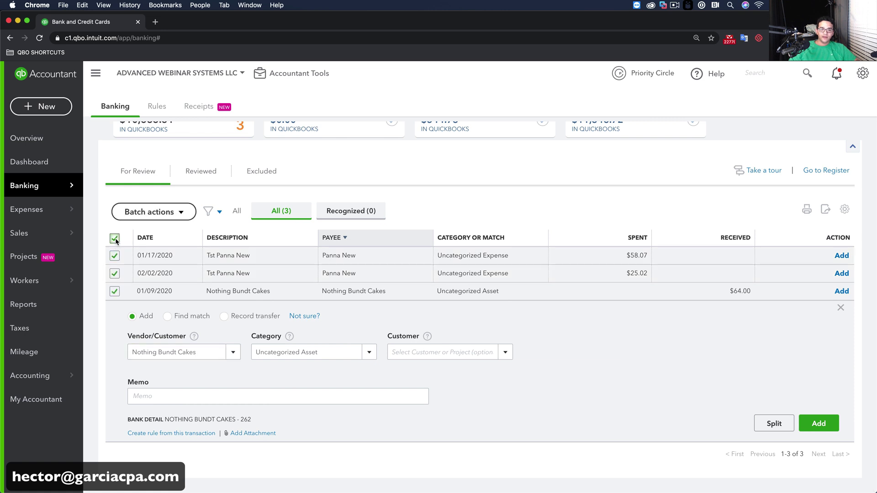
{"action": "left_click", "coordinate": [158, 213]}
{"action": "left_click", "coordinate": [144, 231]}
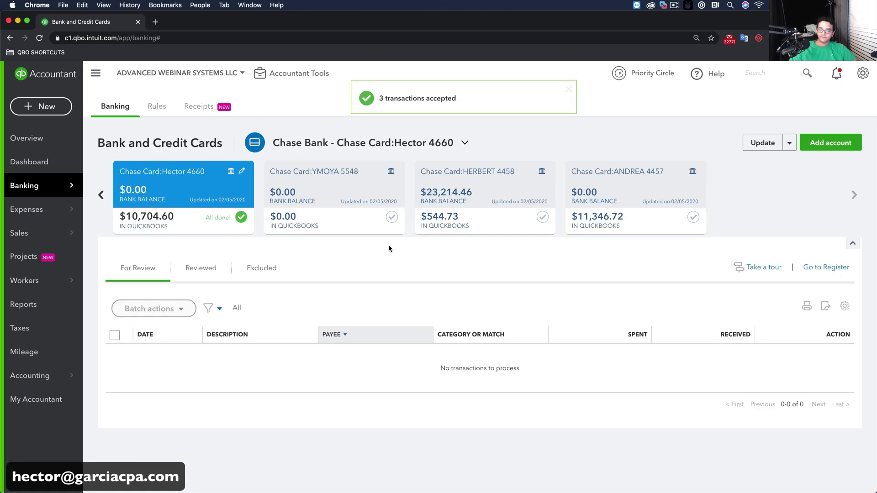
Accept all 18 pending transactions on the 8554 card via Batch actions.
{"action": "left_click", "coordinate": [101, 196]}
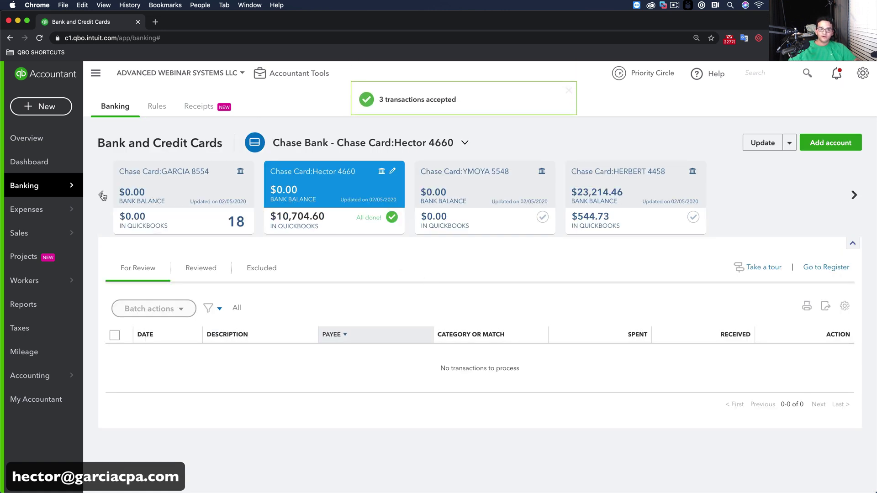
{"action": "left_click", "coordinate": [190, 196]}
{"action": "scroll", "coordinate": [190, 274], "scroll_direction": "down", "scroll_amount": 5}
{"action": "left_click", "coordinate": [115, 226]}
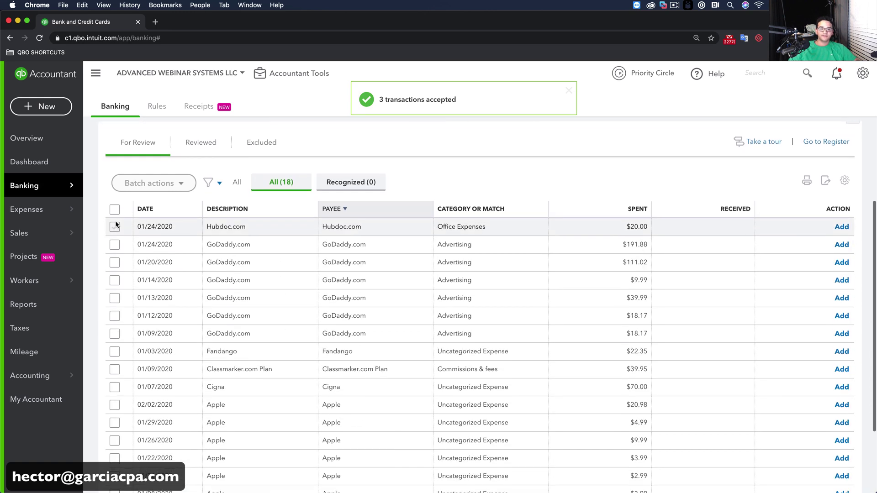
{"action": "scroll", "coordinate": [297, 335], "scroll_direction": "down", "scroll_amount": 3}
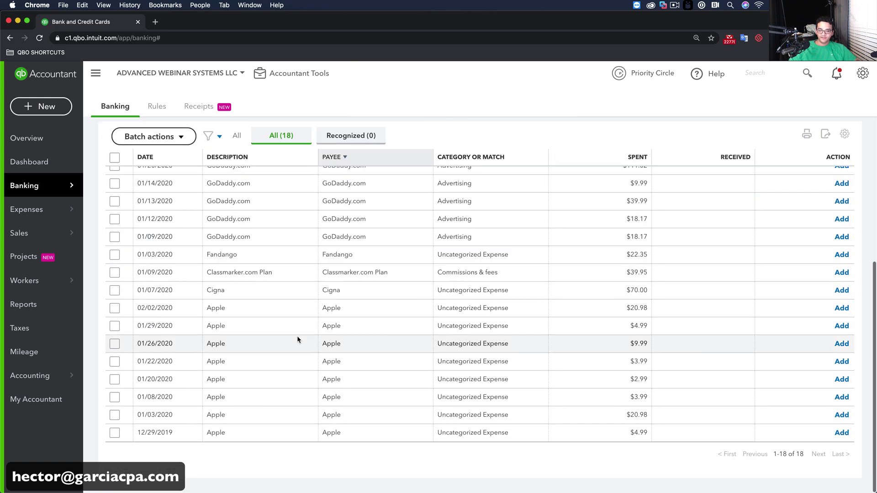
{"action": "left_click", "coordinate": [114, 433], "text": "shift"}
{"action": "scroll", "coordinate": [344, 201], "scroll_direction": "up", "scroll_amount": 8}
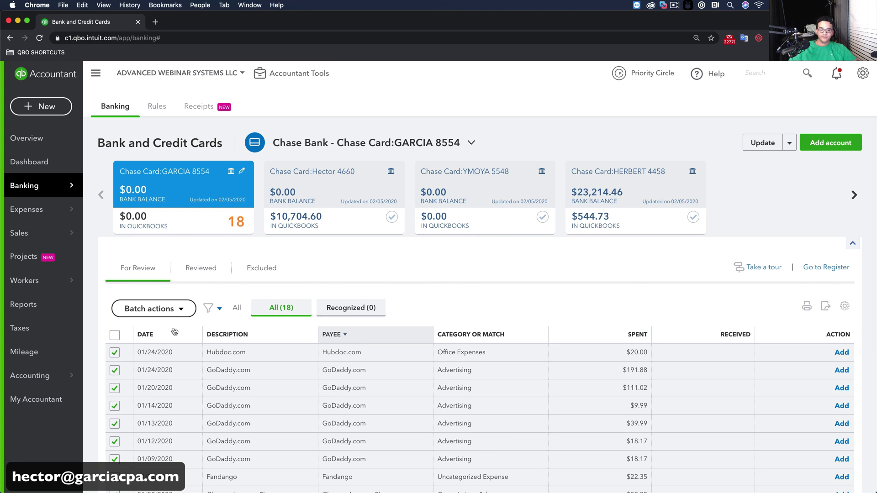
{"action": "left_click", "coordinate": [153, 308]}
{"action": "left_click", "coordinate": [148, 259]}
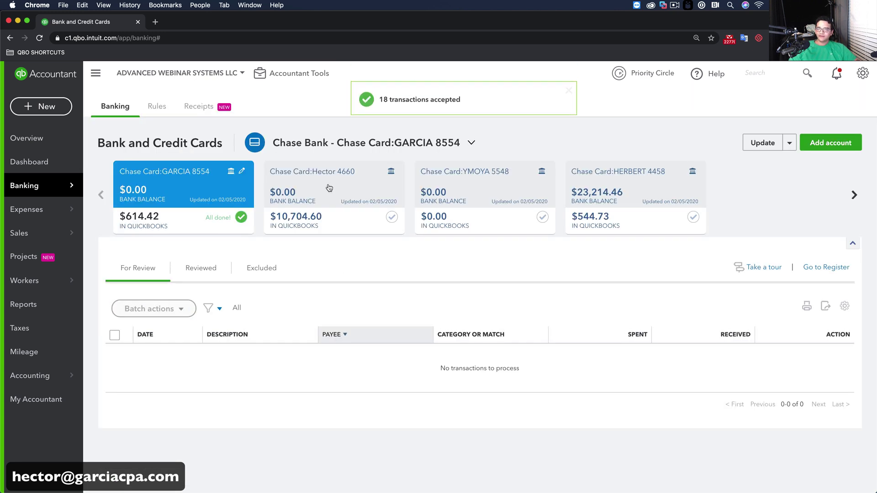
Check each remaining Chase card to confirm none has transactions left to review.
{"action": "left_click", "coordinate": [329, 187]}
{"action": "left_click", "coordinate": [473, 187]}
{"action": "left_click", "coordinate": [586, 189]}
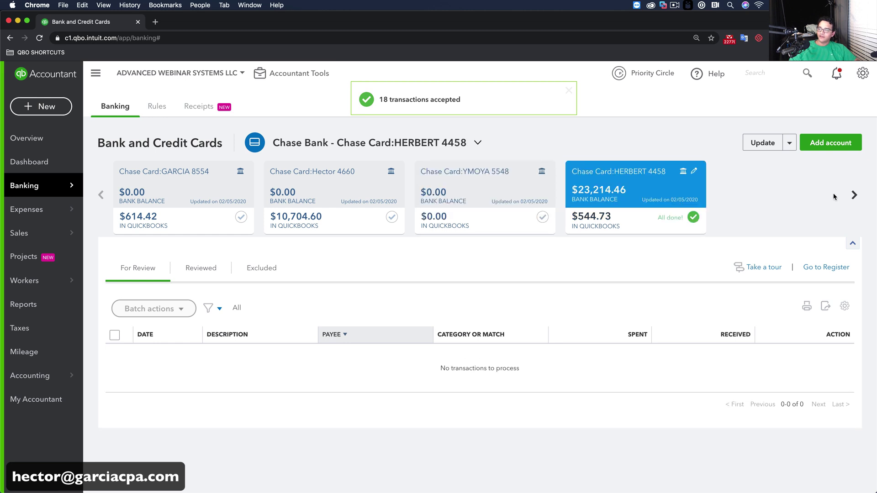
{"action": "left_click", "coordinate": [852, 196]}
{"action": "left_click", "coordinate": [640, 204]}
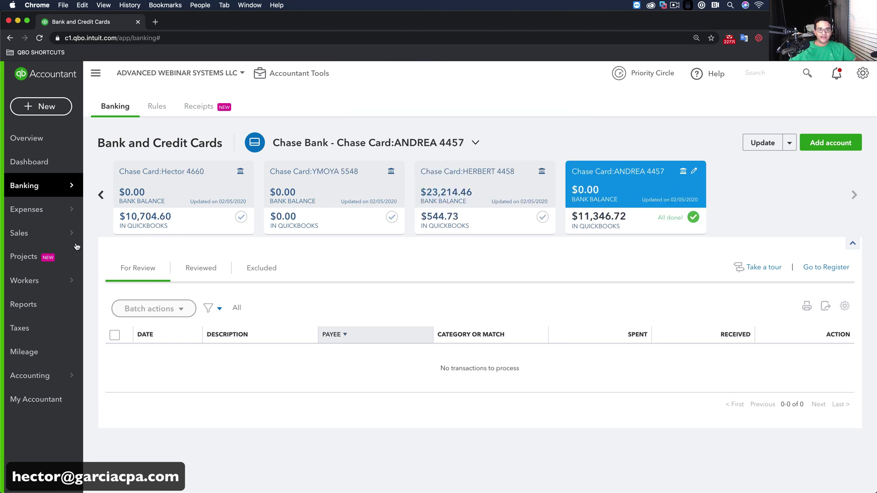
Open the Profit and Loss report from Reports and review January 2020 expenses and net income.
{"action": "left_click", "coordinate": [30, 305]}
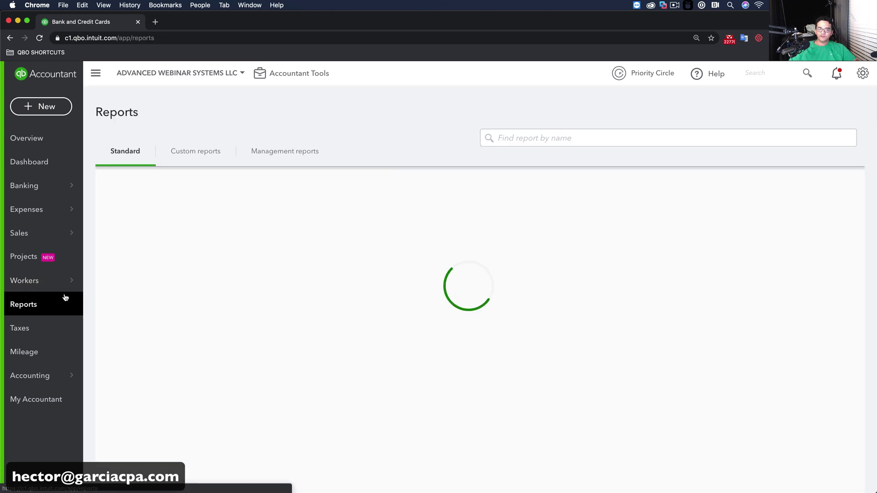
{"action": "scroll", "coordinate": [201, 329], "scroll_direction": "down", "scroll_amount": 5}
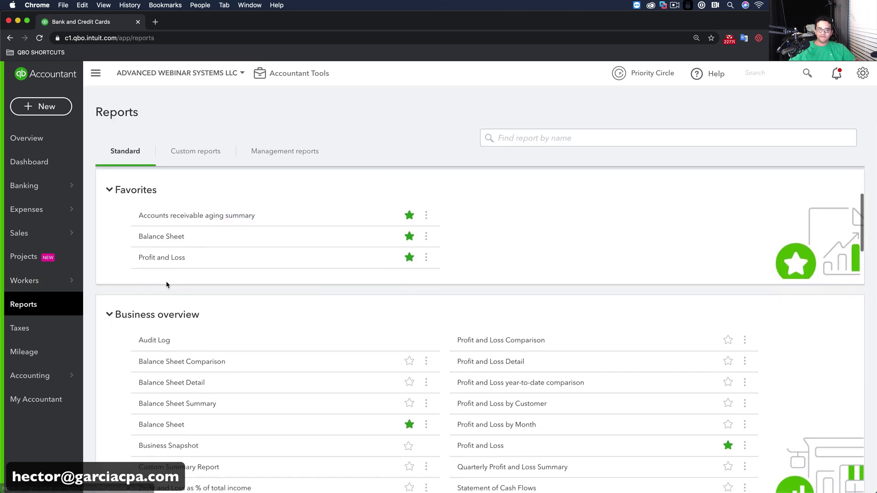
{"action": "left_click", "coordinate": [163, 249]}
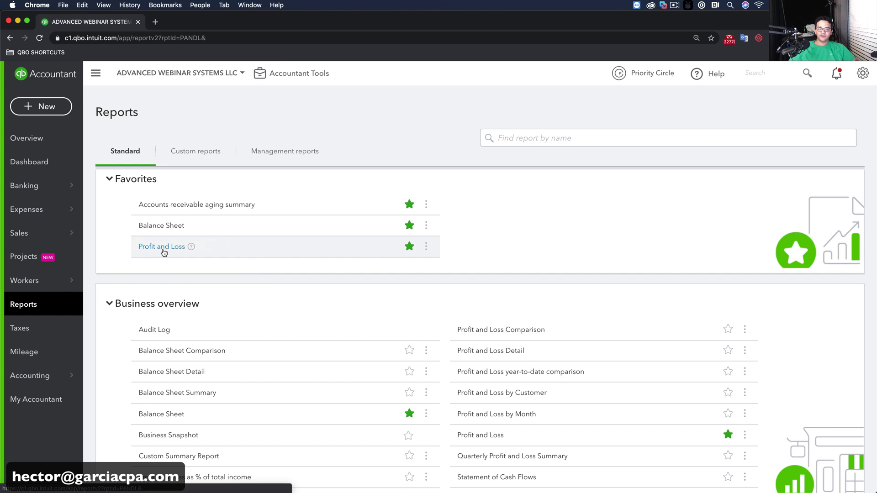
{"action": "scroll", "coordinate": [263, 180], "scroll_direction": "down", "scroll_amount": 3}
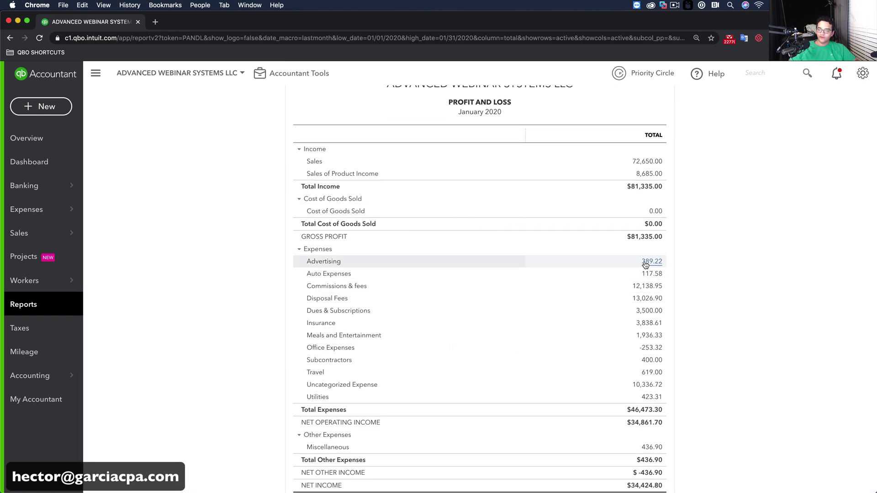
{"action": "scroll", "coordinate": [347, 297], "scroll_direction": "down", "scroll_amount": 3}
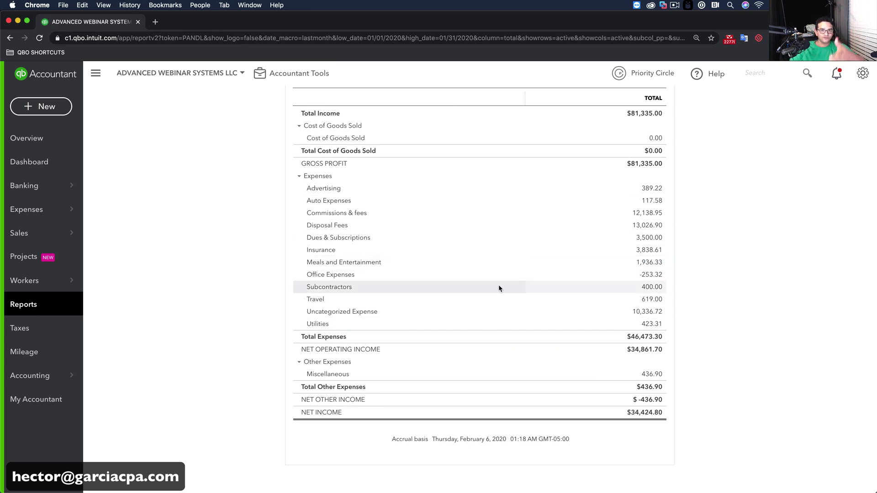
{"action": "scroll", "coordinate": [495, 292], "scroll_direction": "up", "scroll_amount": 2}
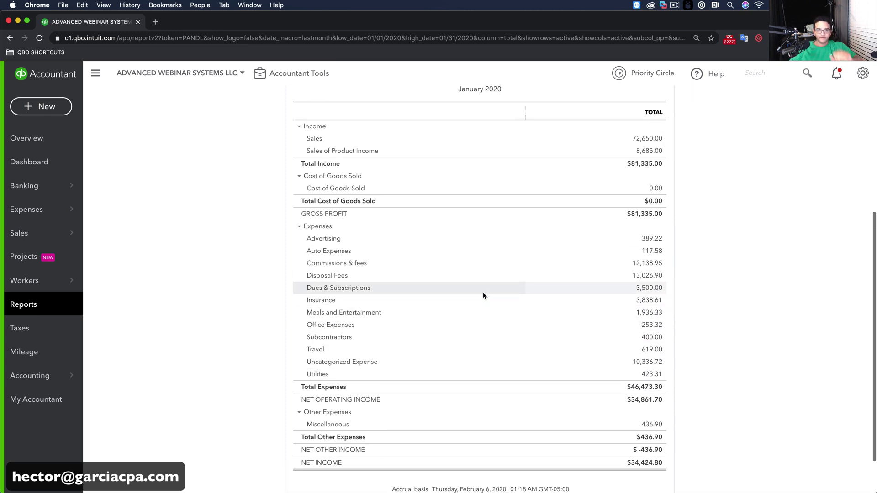
{"action": "scroll", "coordinate": [481, 294], "scroll_direction": "up", "scroll_amount": 4}
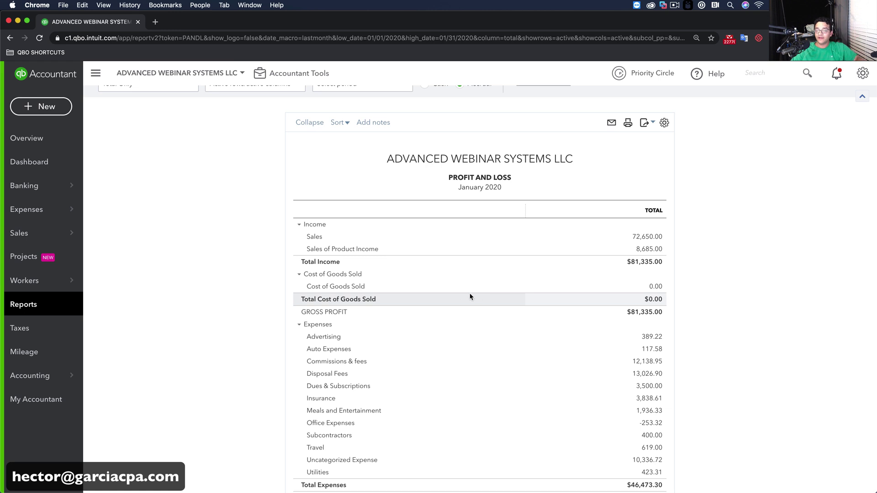
{"action": "scroll", "coordinate": [470, 296], "scroll_direction": "down", "scroll_amount": 2}
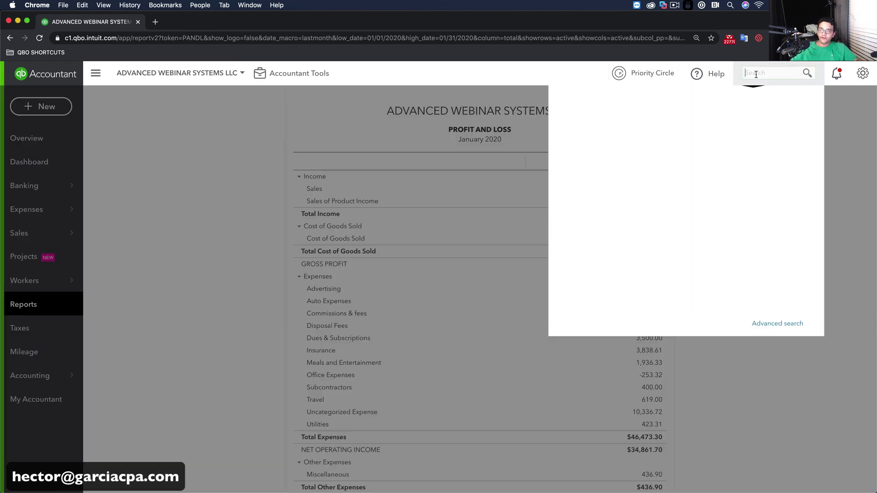
Search 'expenses' and review the Expenses by Vendor Summary for January 1 – February 5, 2020.
{"action": "left_click", "coordinate": [755, 74]}
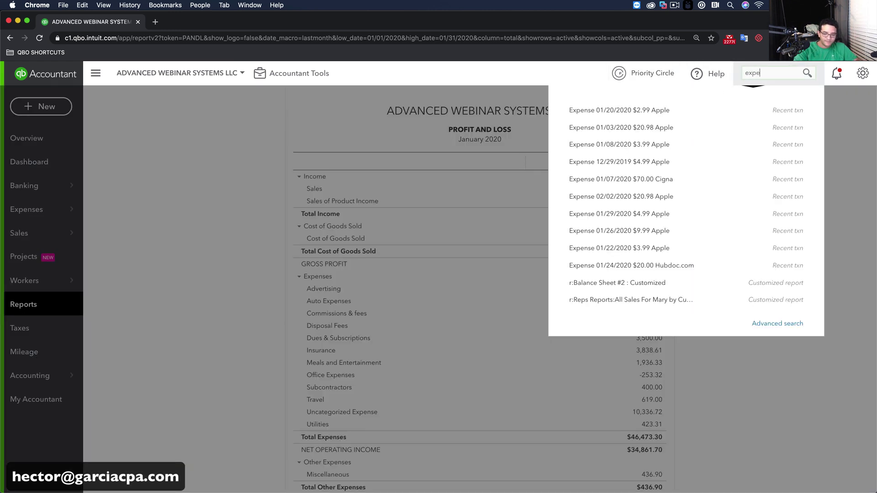
{"action": "type", "text": "expenses"}
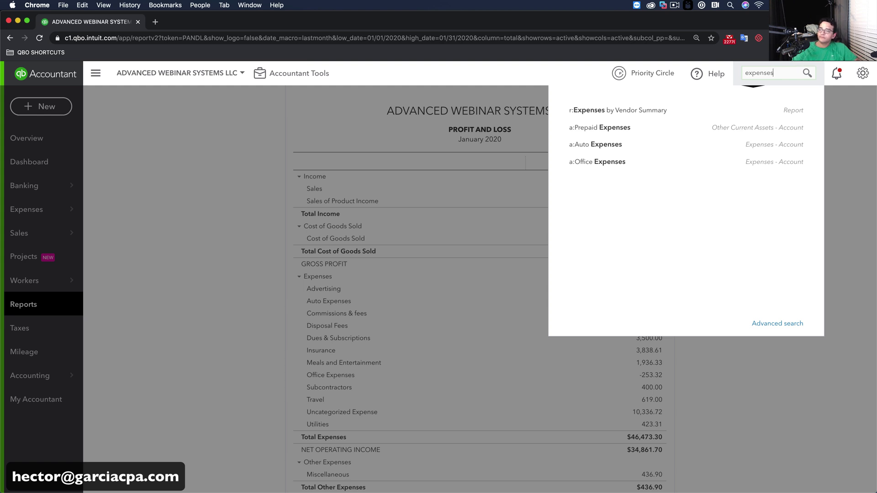
{"action": "left_click", "coordinate": [616, 113]}
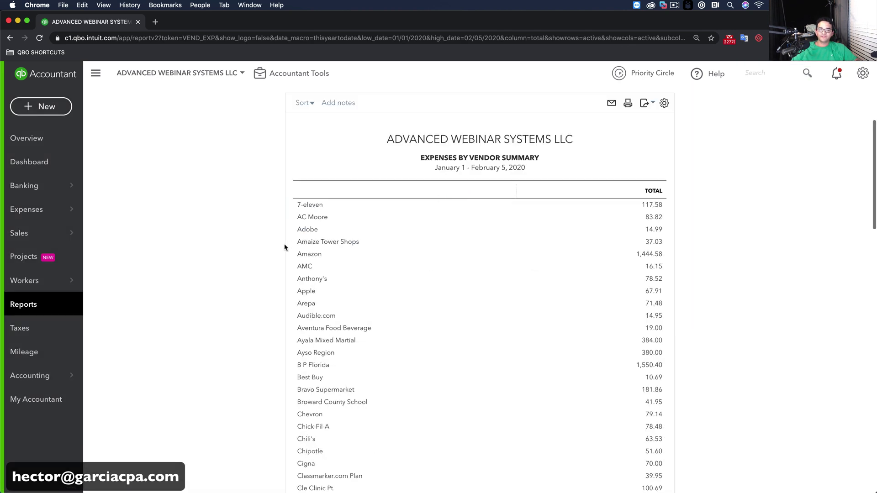
{"action": "scroll", "coordinate": [274, 243], "scroll_direction": "down", "scroll_amount": 1}
{"action": "scroll", "coordinate": [274, 242], "scroll_direction": "down", "scroll_amount": 1}
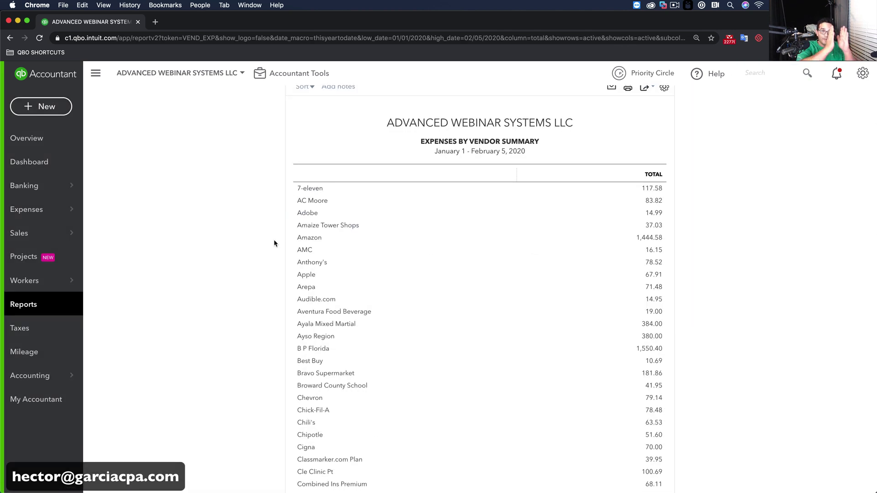
{"action": "scroll", "coordinate": [639, 220], "scroll_direction": "down", "scroll_amount": 5}
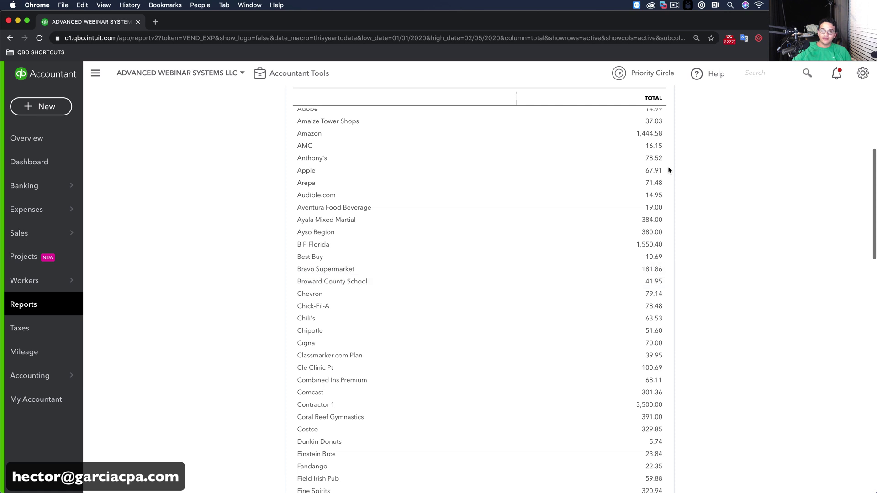
{"action": "scroll", "coordinate": [636, 351], "scroll_direction": "down", "scroll_amount": 7}
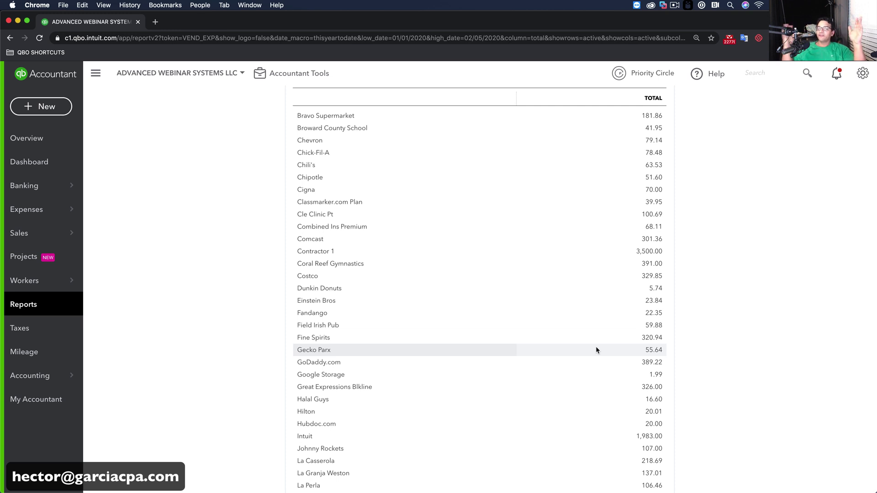
{"action": "scroll", "coordinate": [564, 295], "scroll_direction": "down", "scroll_amount": 4}
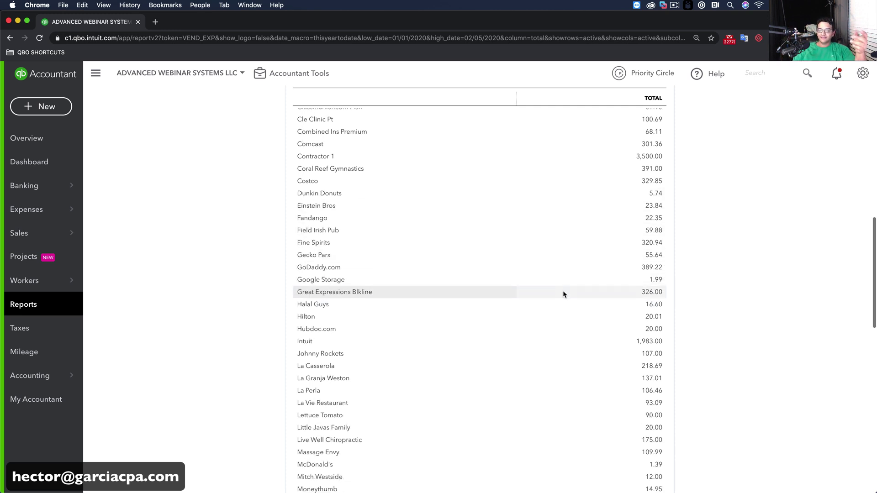
{"action": "scroll", "coordinate": [562, 291], "scroll_direction": "up", "scroll_amount": 15}
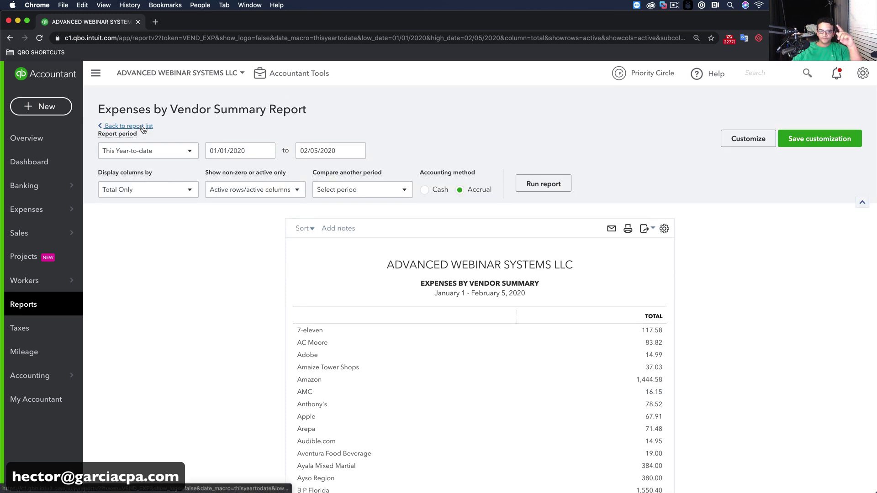
Reopen Profit and Loss and drill into the Meals and Entertainment amount.
{"action": "left_click", "coordinate": [126, 130]}
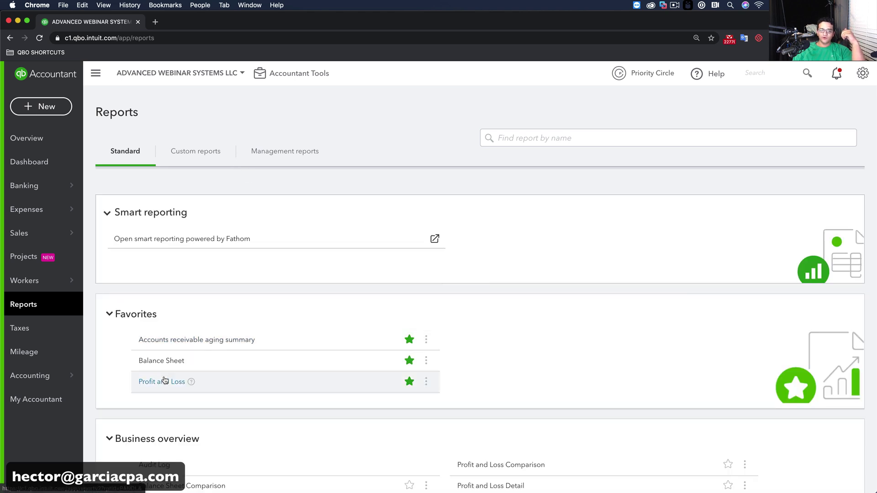
{"action": "left_click", "coordinate": [164, 380]}
{"action": "scroll", "coordinate": [244, 314], "scroll_direction": "down", "scroll_amount": 5}
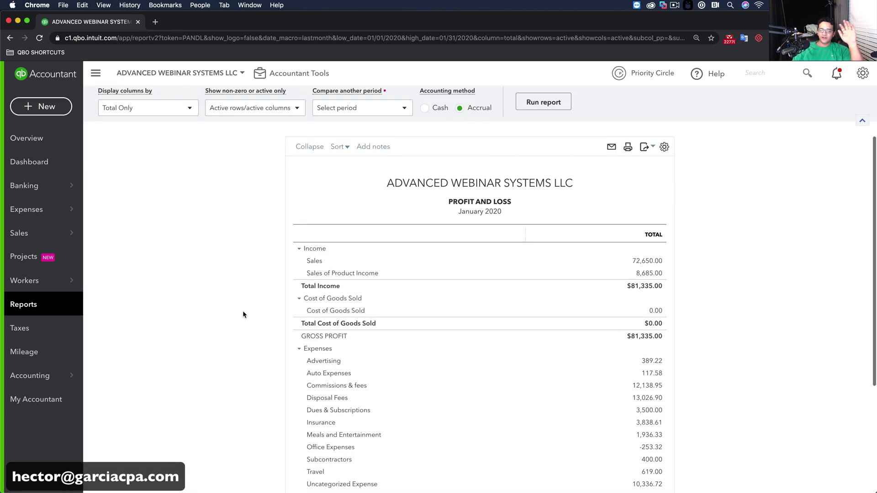
{"action": "scroll", "coordinate": [243, 312], "scroll_direction": "down", "scroll_amount": 1}
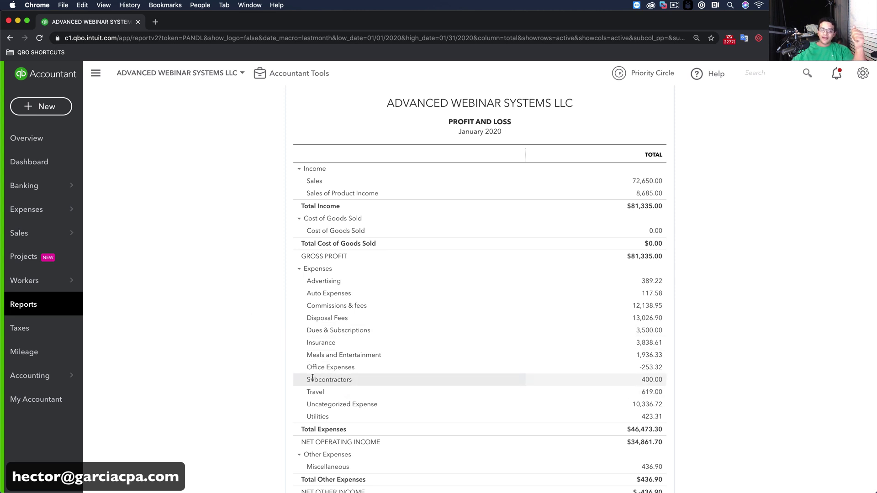
{"action": "left_click", "coordinate": [649, 357]}
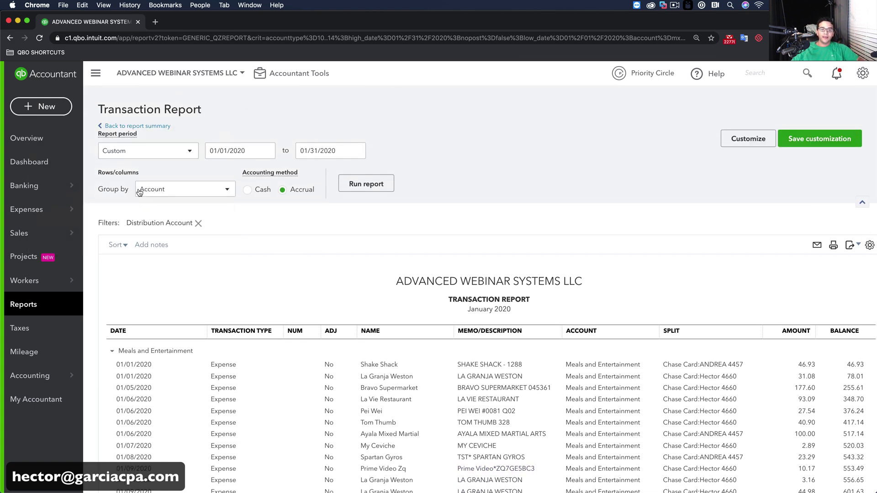
Group the Meals and Entertainment transaction report by Vendor and rerun it.
{"action": "left_click", "coordinate": [156, 190]}
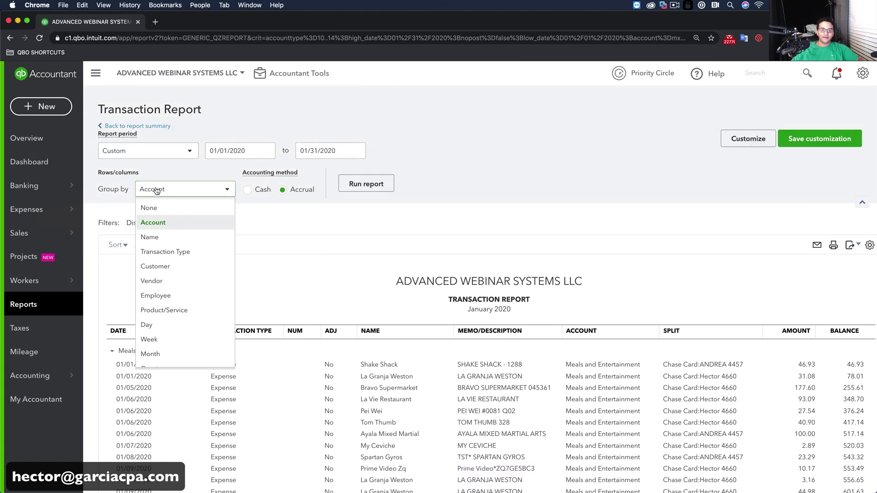
{"action": "left_click", "coordinate": [162, 283]}
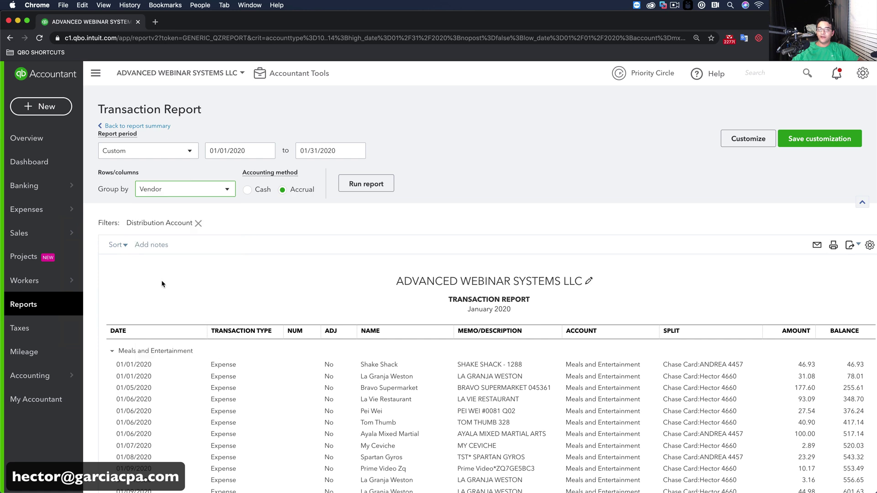
{"action": "left_click", "coordinate": [374, 185]}
{"action": "scroll", "coordinate": [368, 265], "scroll_direction": "down", "scroll_amount": 8}
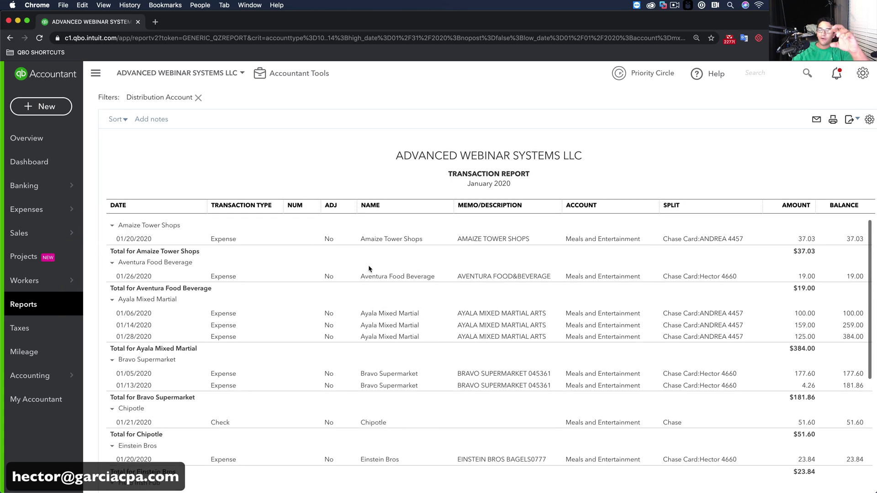